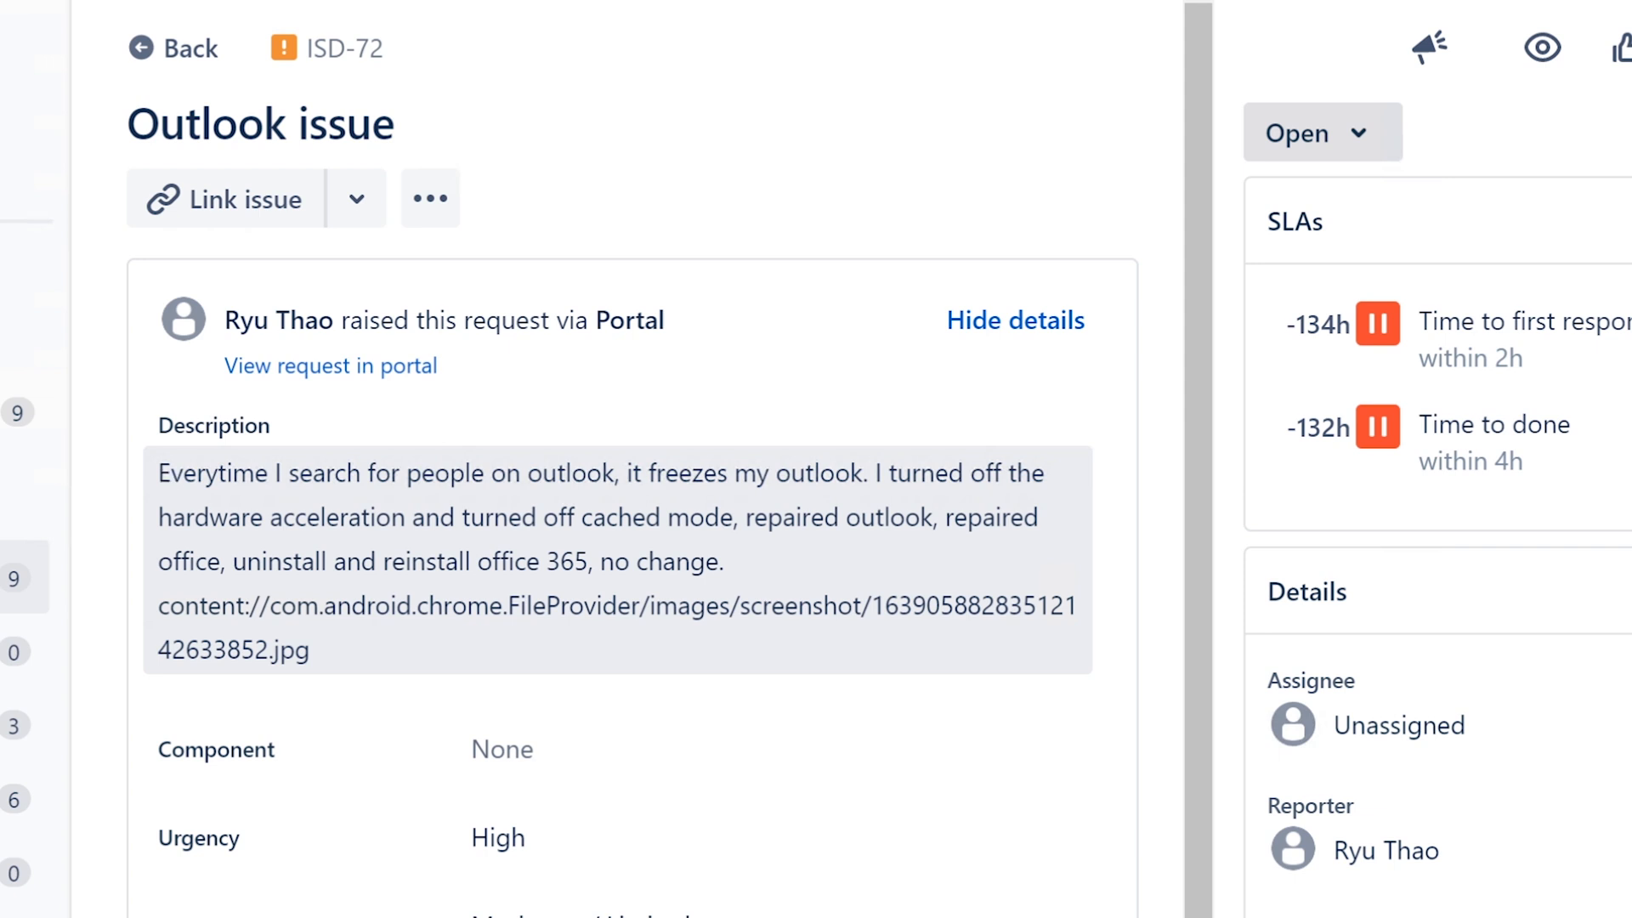
- Review the description of the Outlook issue ticket and assign the ticket to yourself
{"action": "left_click_drag", "start_coordinate": [158, 472], "coordinate": [366, 595]}
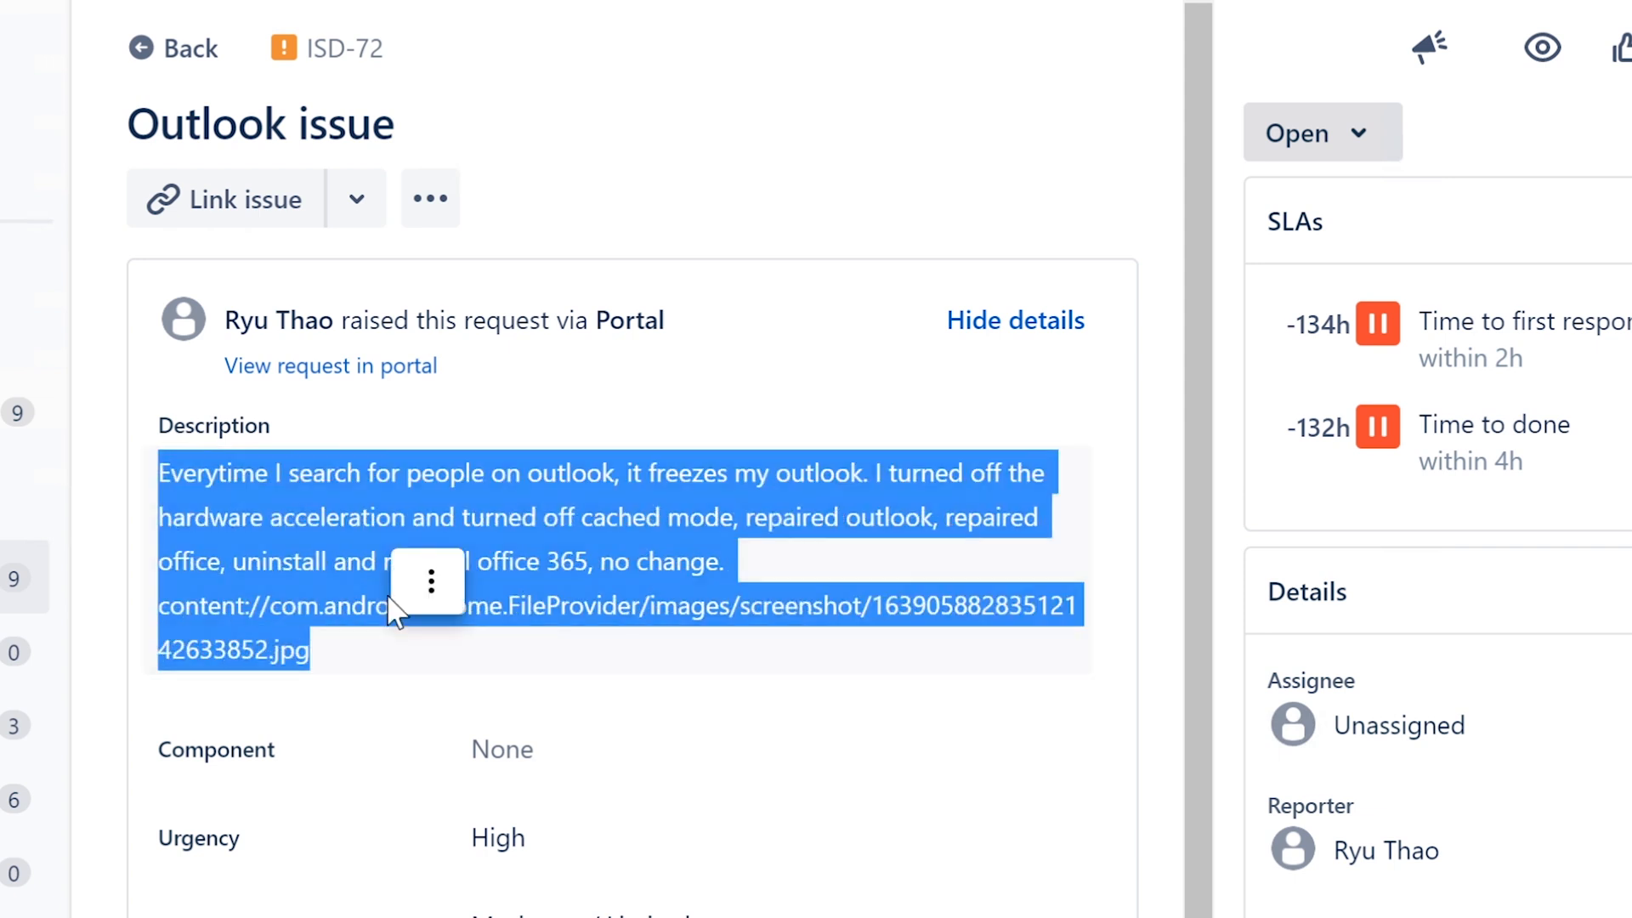
{"action": "left_click", "coordinate": [357, 549]}
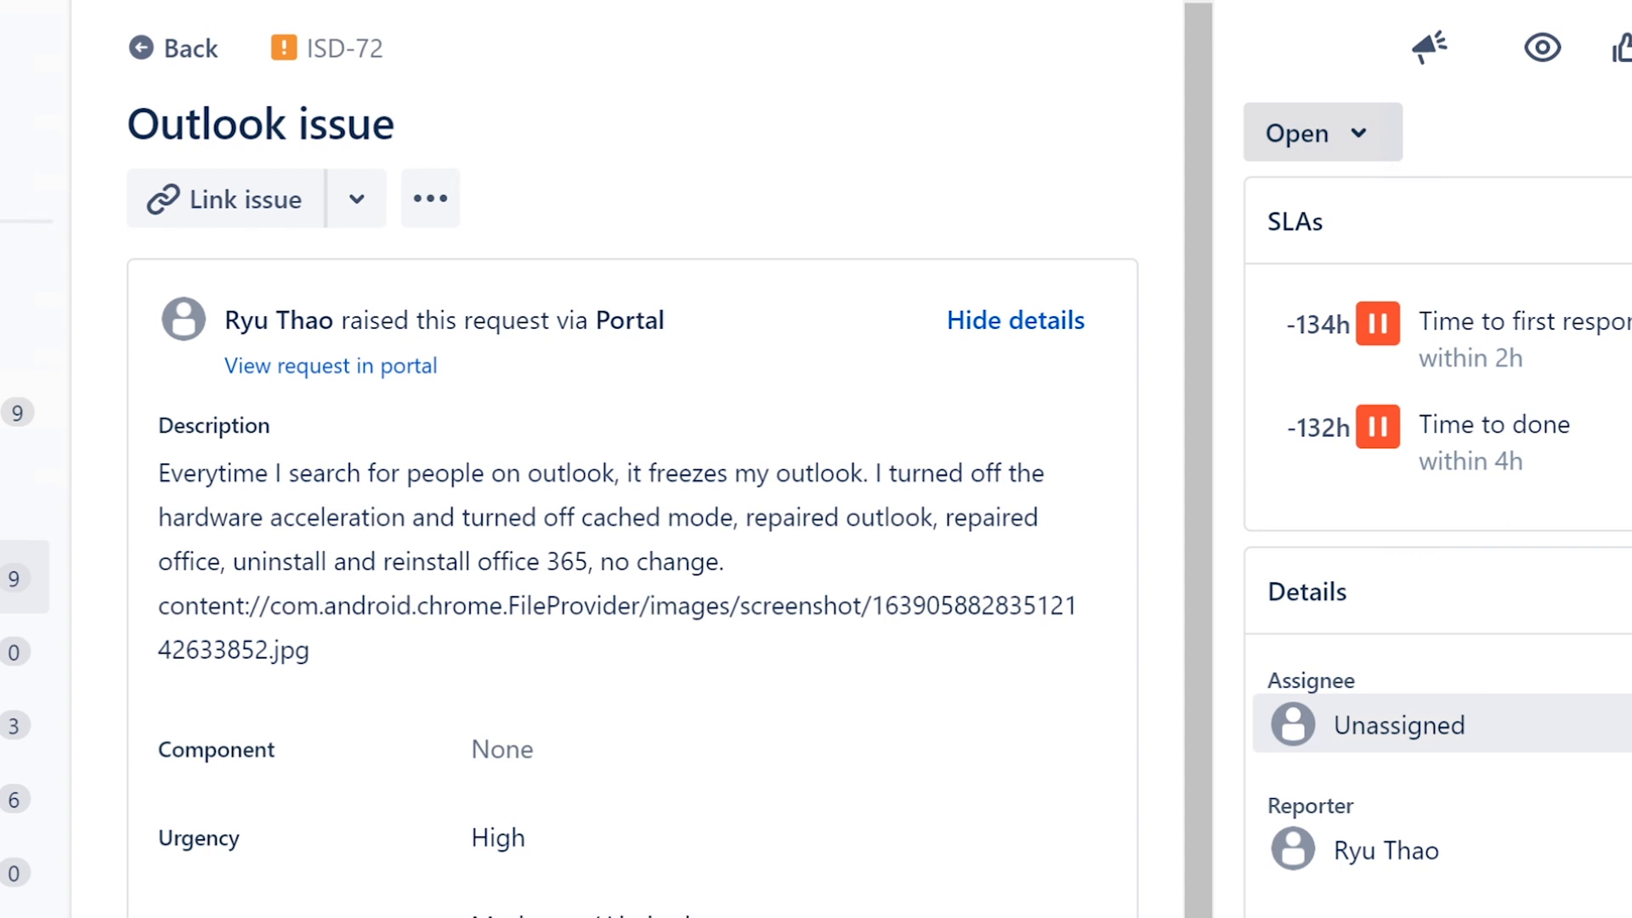
{"action": "left_click", "coordinate": [1394, 725]}
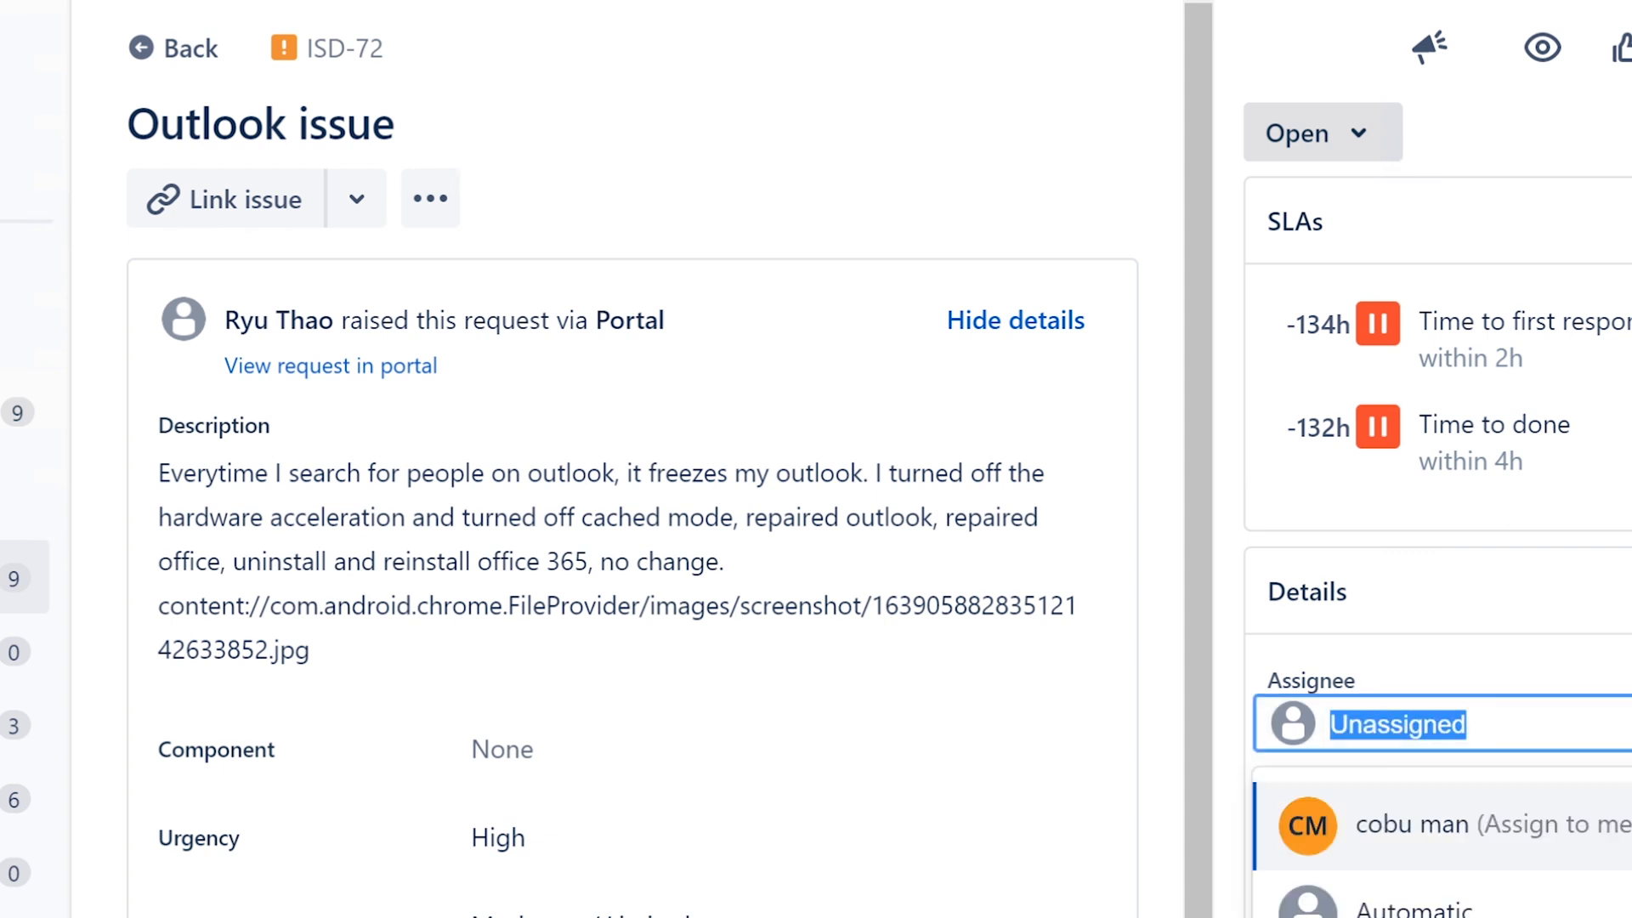
{"action": "left_click", "coordinate": [1374, 837]}
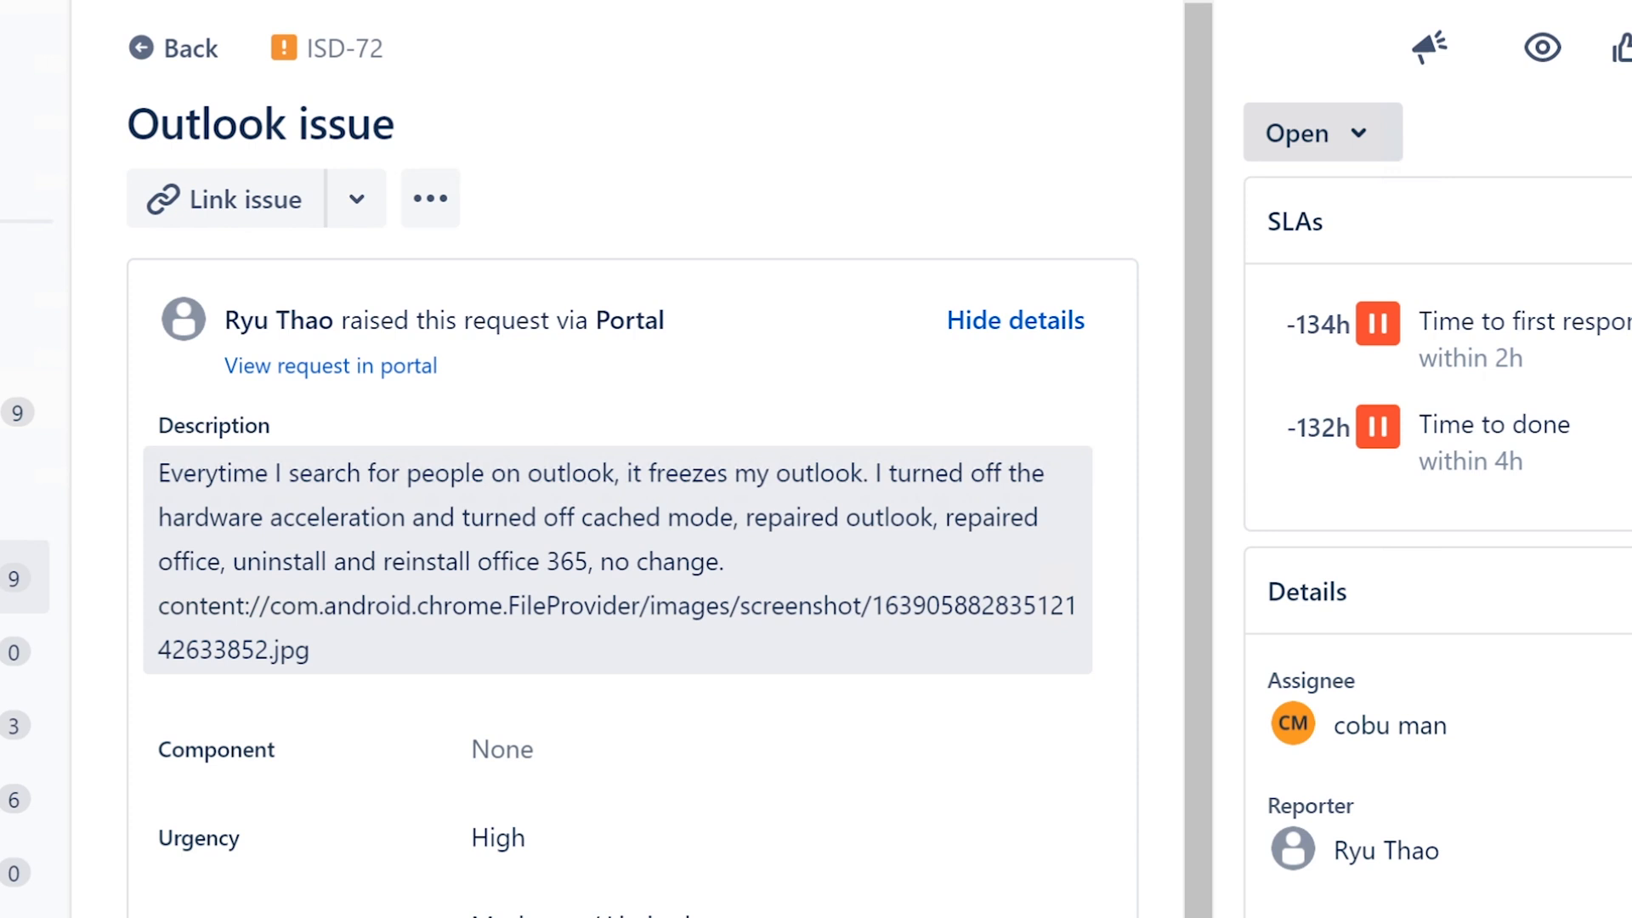
- Read the ticket description for the reported Outlook problem and the troubleshooting already attempted
{"action": "left_click_drag", "start_coordinate": [438, 128], "coordinate": [73, 395]}
{"action": "left_click", "coordinate": [160, 474]}
{"action": "left_click_drag", "start_coordinate": [160, 473], "coordinate": [362, 474]}
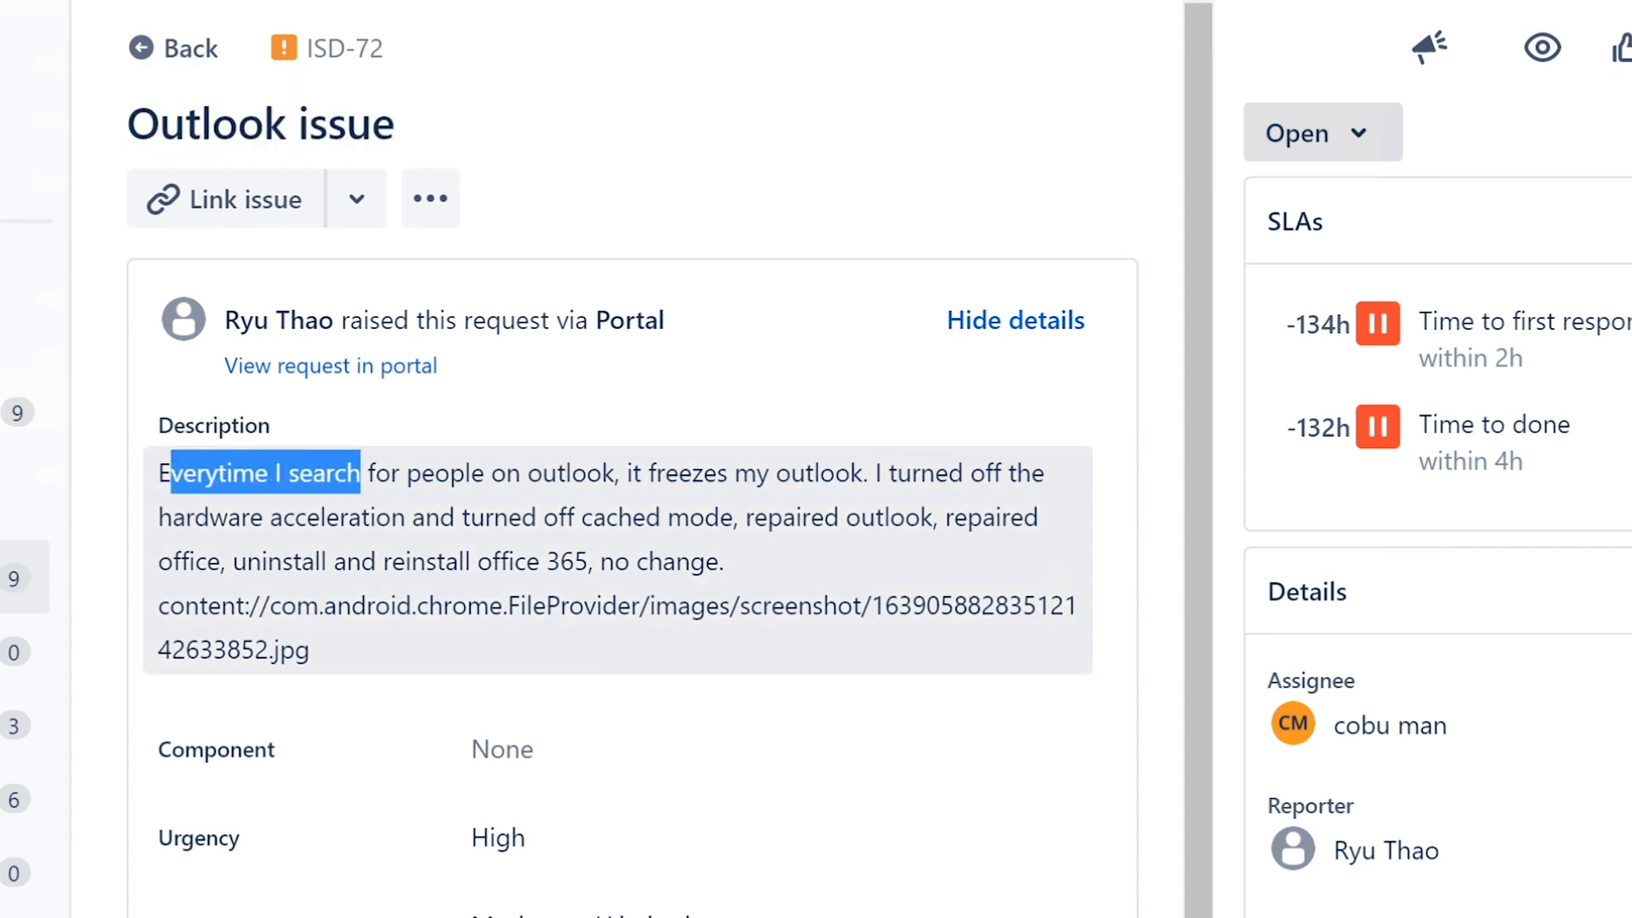
{"action": "left_click", "coordinate": [177, 455]}
{"action": "left_click_drag", "start_coordinate": [160, 473], "coordinate": [705, 516]}
{"action": "left_click", "coordinate": [869, 478]}
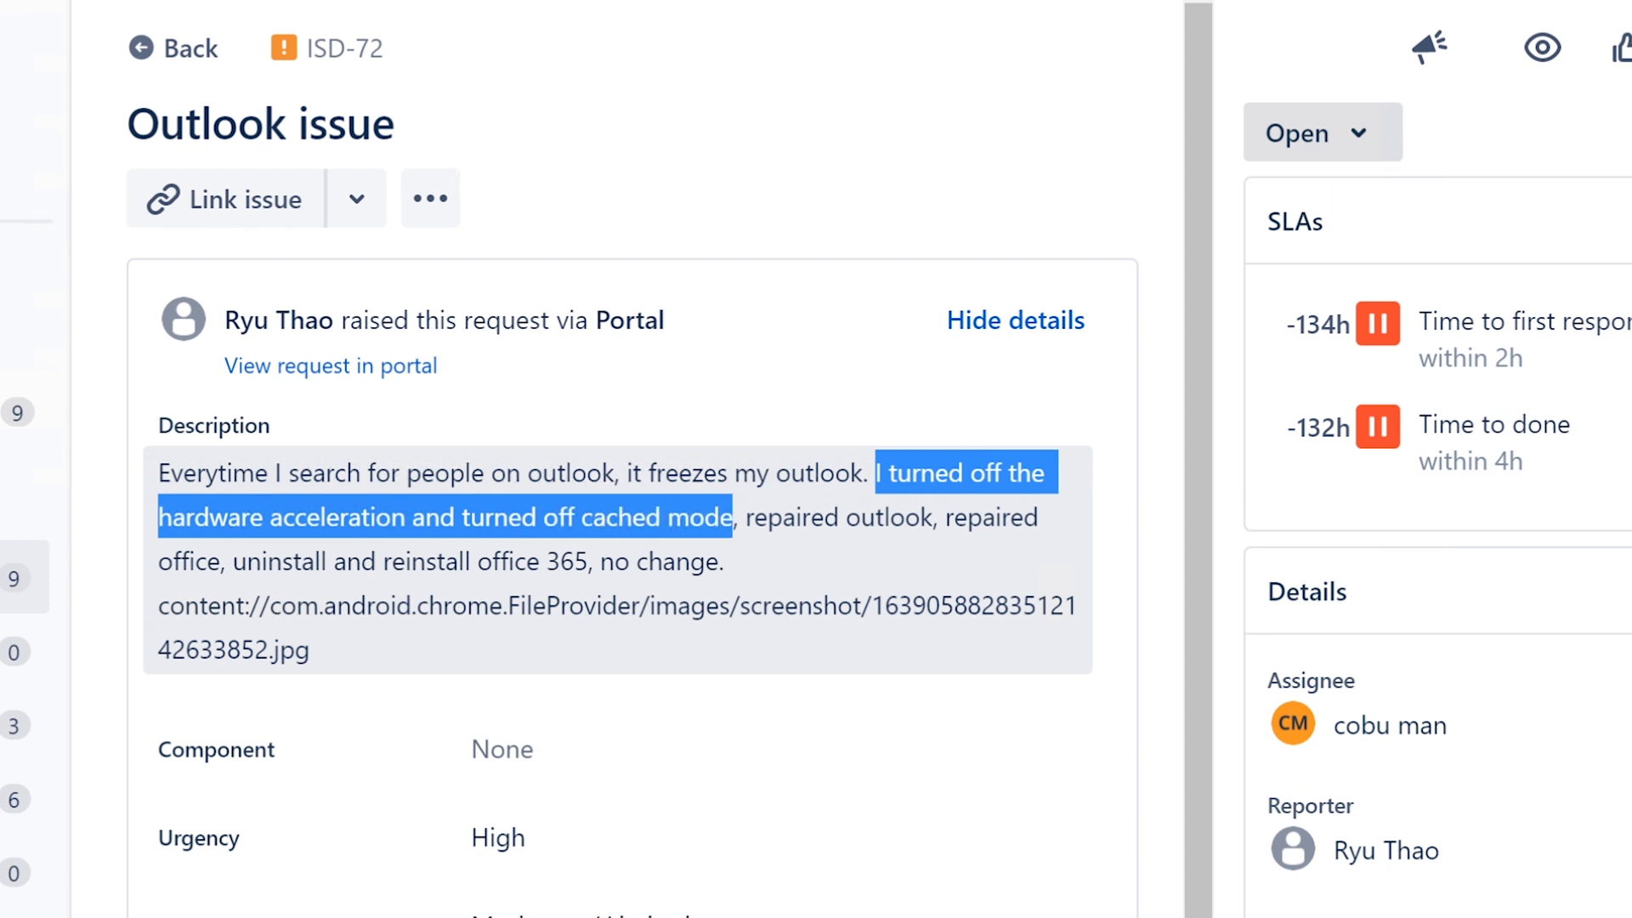
{"action": "left_click_drag", "start_coordinate": [738, 517], "coordinate": [737, 565]}
{"action": "left_click", "coordinate": [223, 561]}
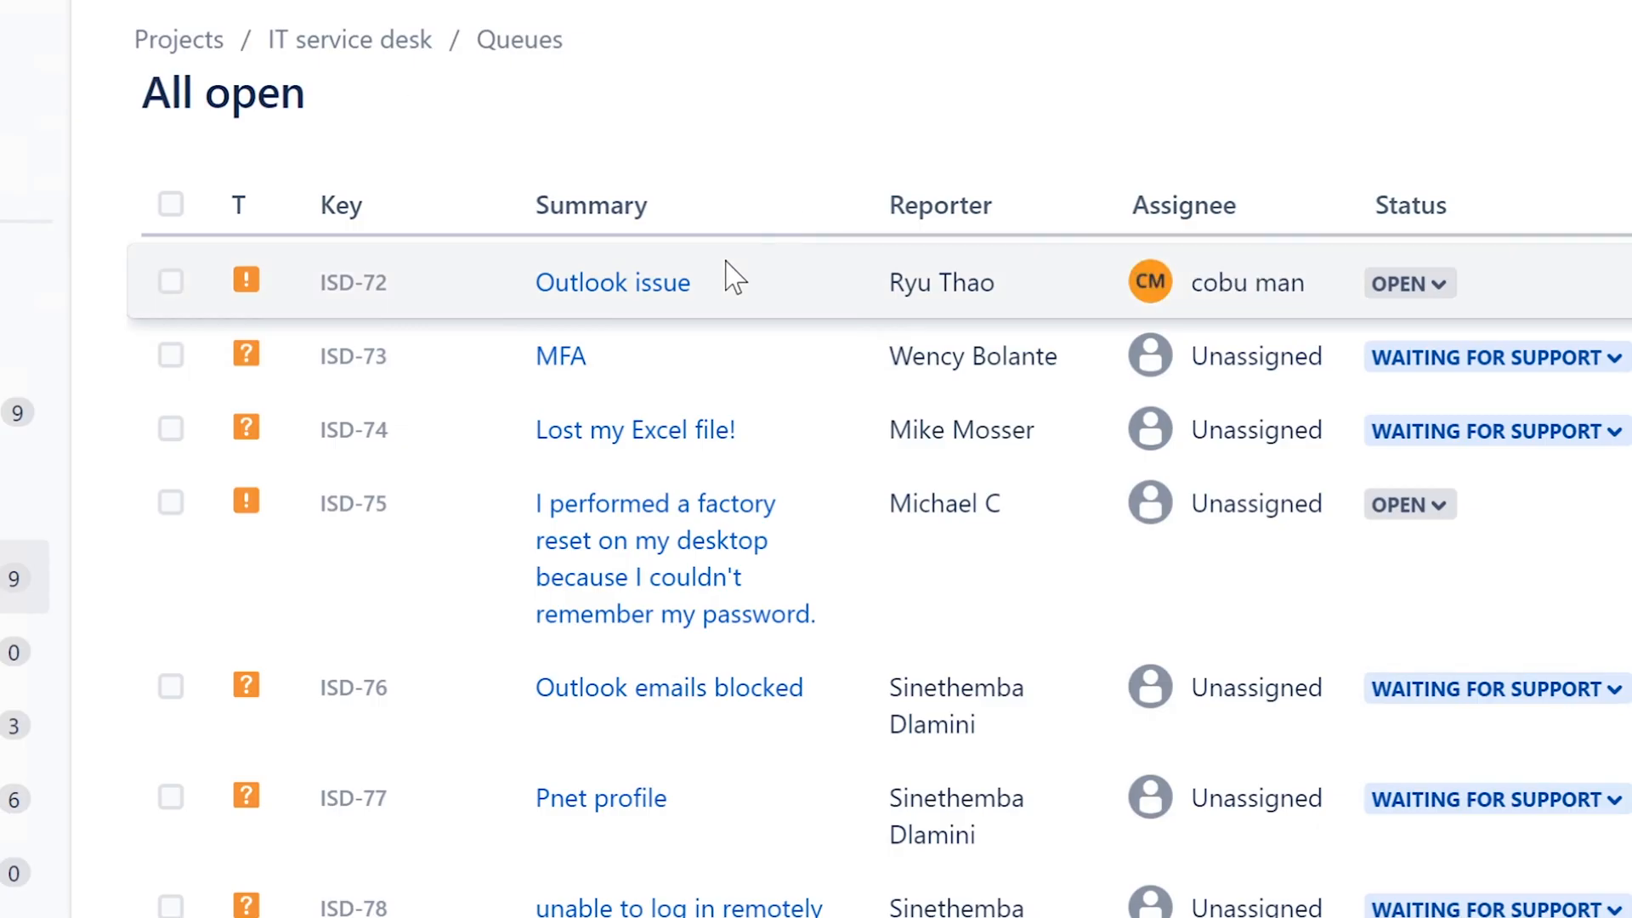
- Open the Outlook issue ticket from the All open queue and examine the part about searching for people
{"action": "left_click", "coordinate": [594, 287]}
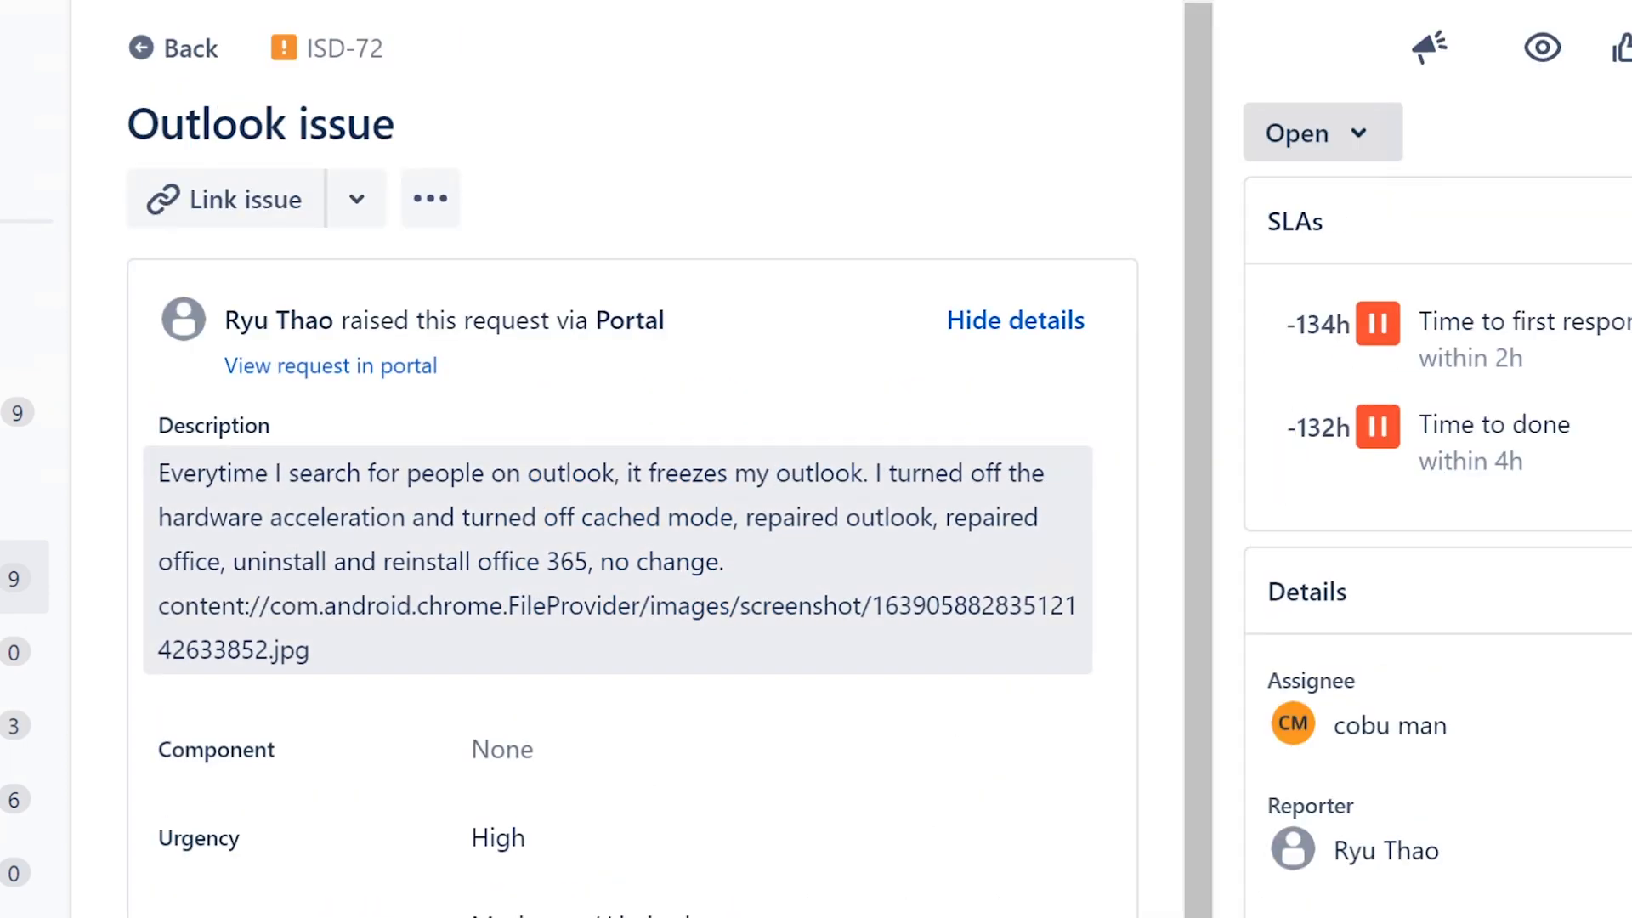
{"action": "left_click_drag", "start_coordinate": [255, 472], "coordinate": [622, 478]}
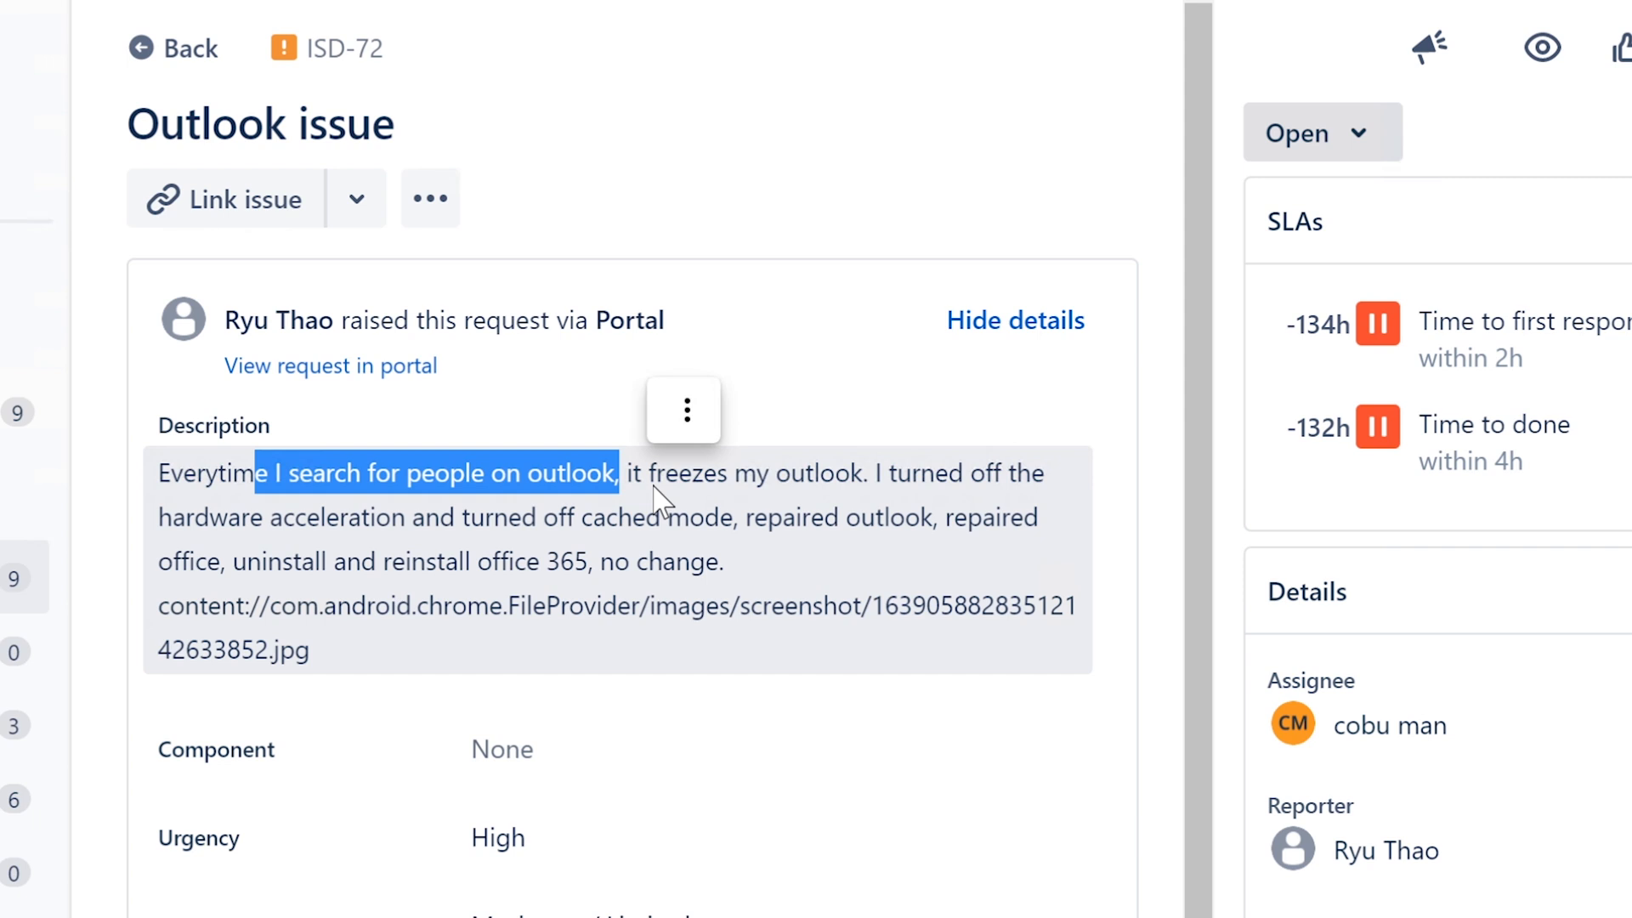
{"action": "left_click", "coordinate": [654, 486]}
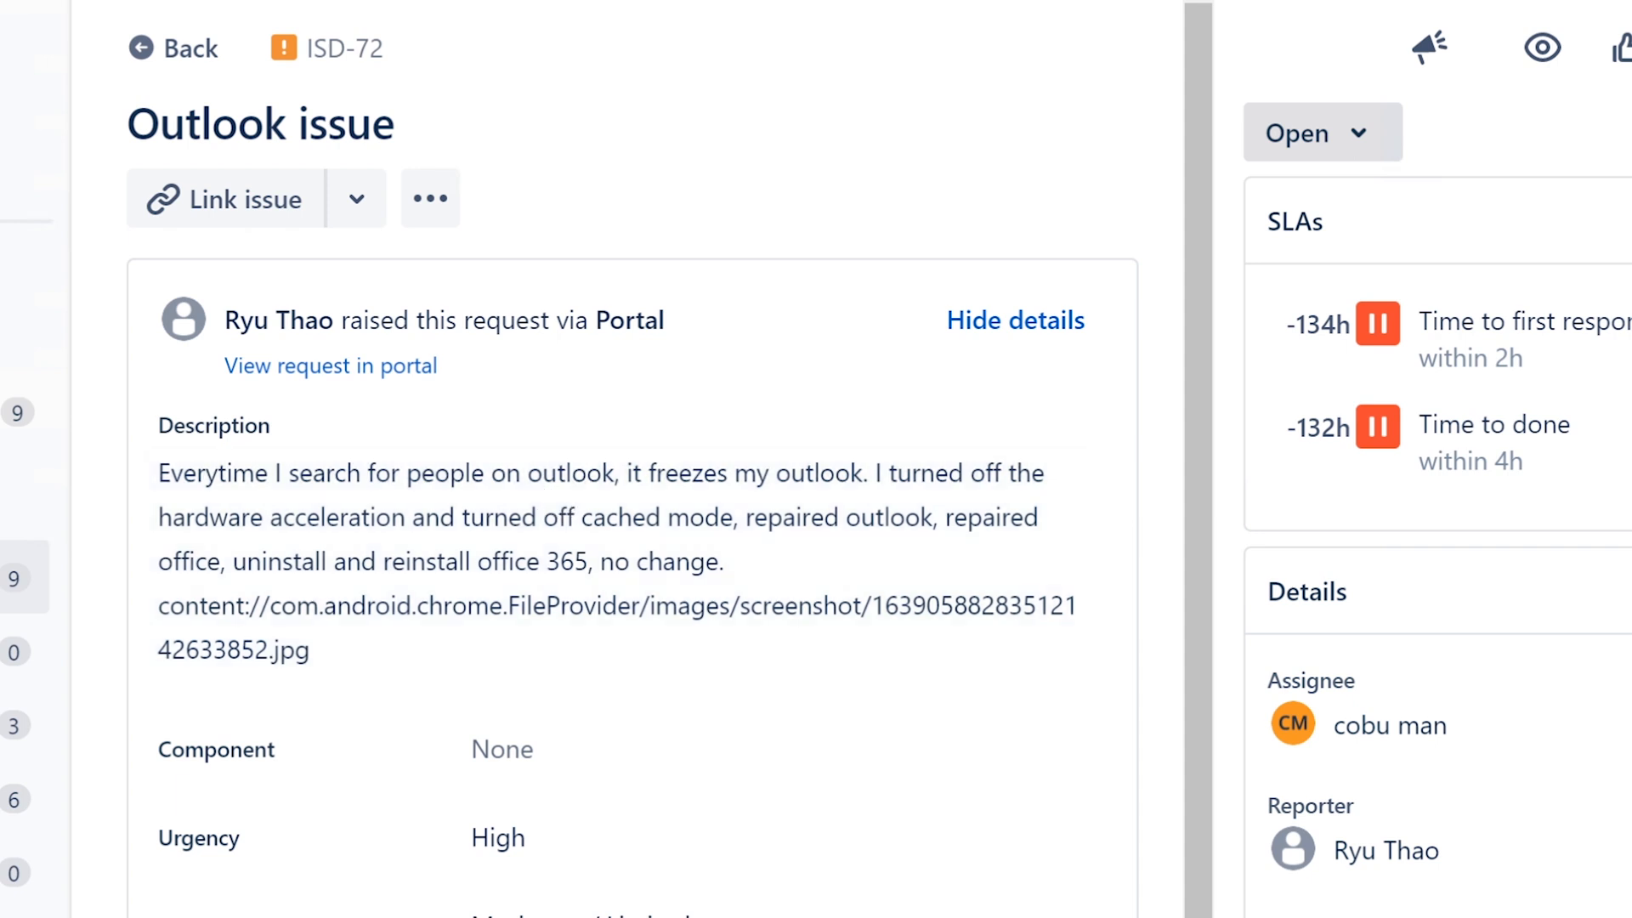
- Open Windows Indexing Options and move its window aside so the ticket description is readable
{"action": "key", "text": "super+s"}
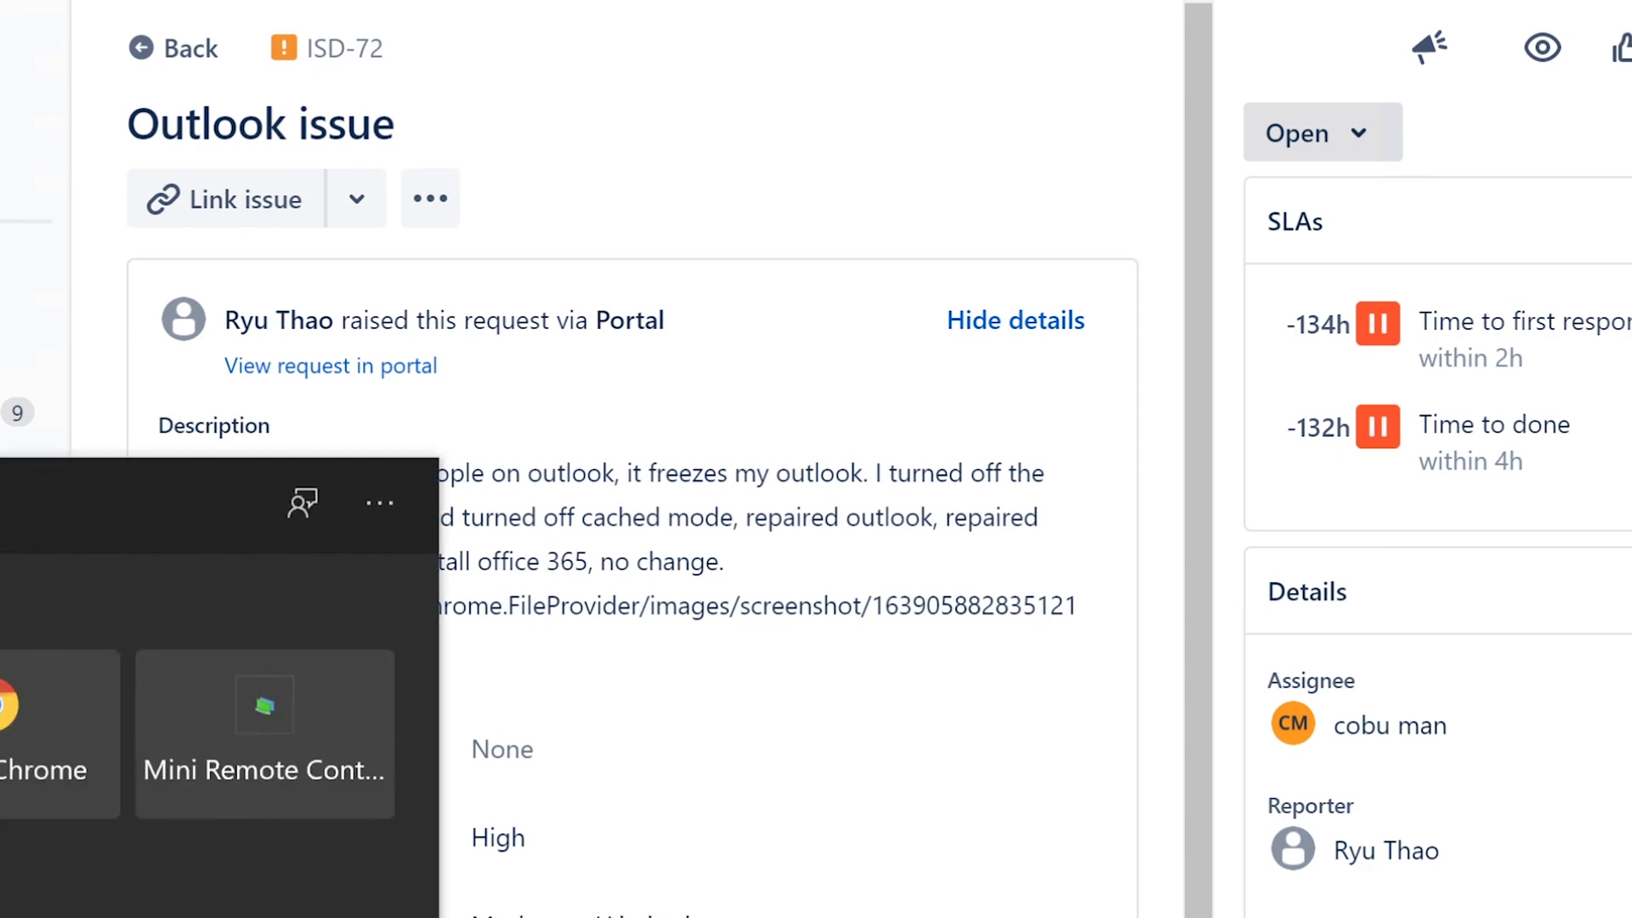
{"action": "type", "text": "in"}
{"action": "key", "text": "Return"}
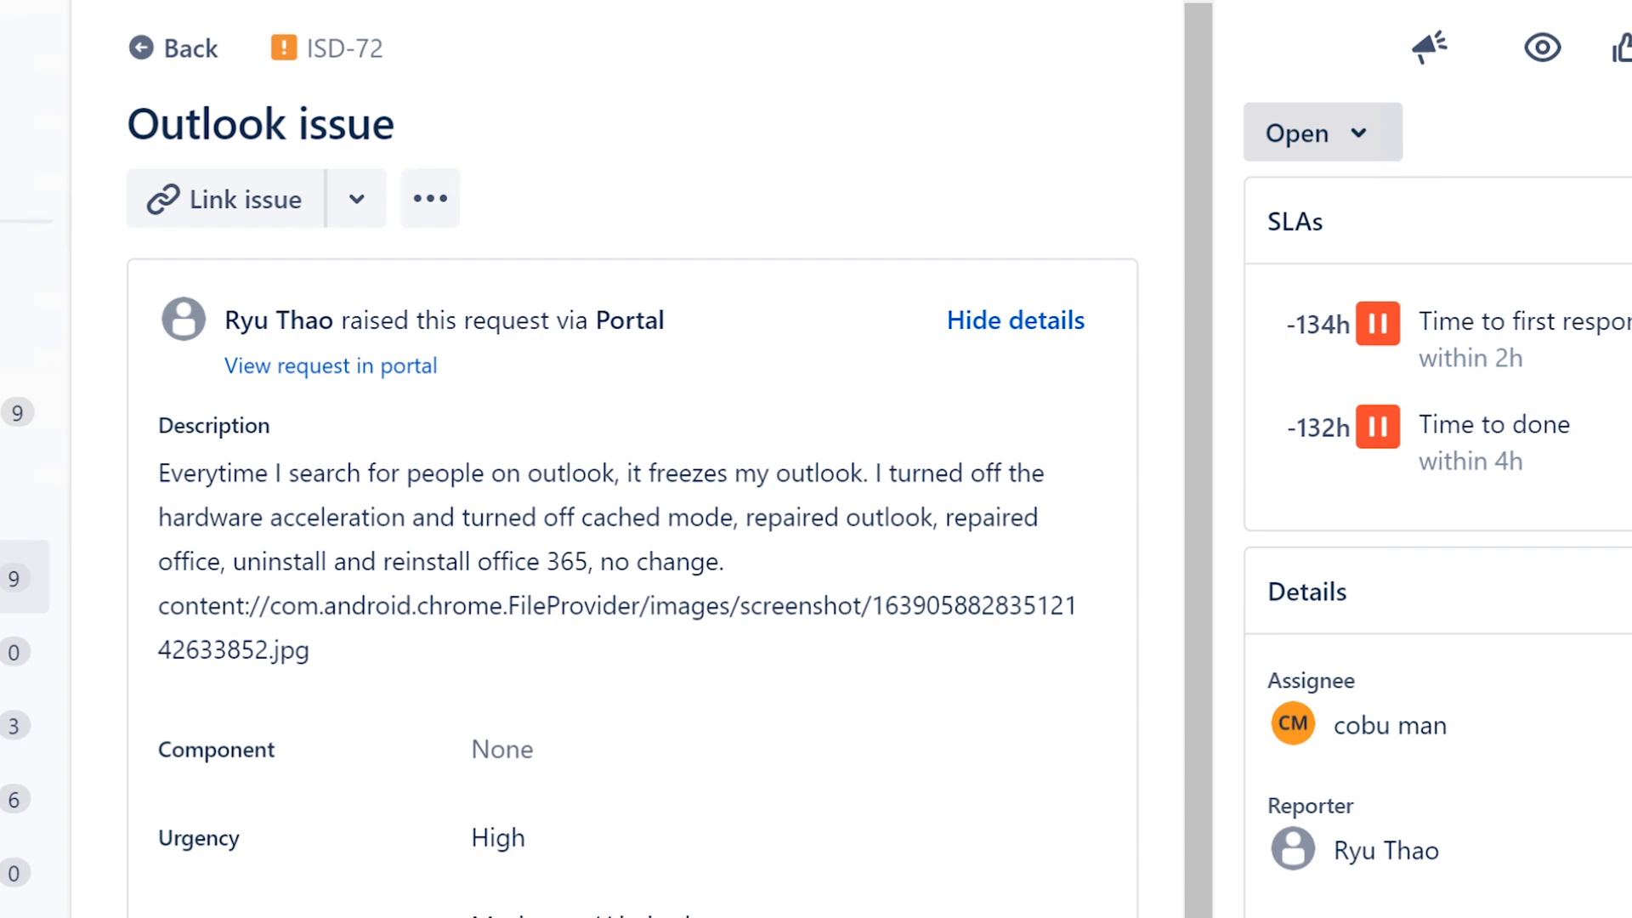
{"action": "left_click_drag", "start_coordinate": [536, 328], "coordinate": [787, 368]}
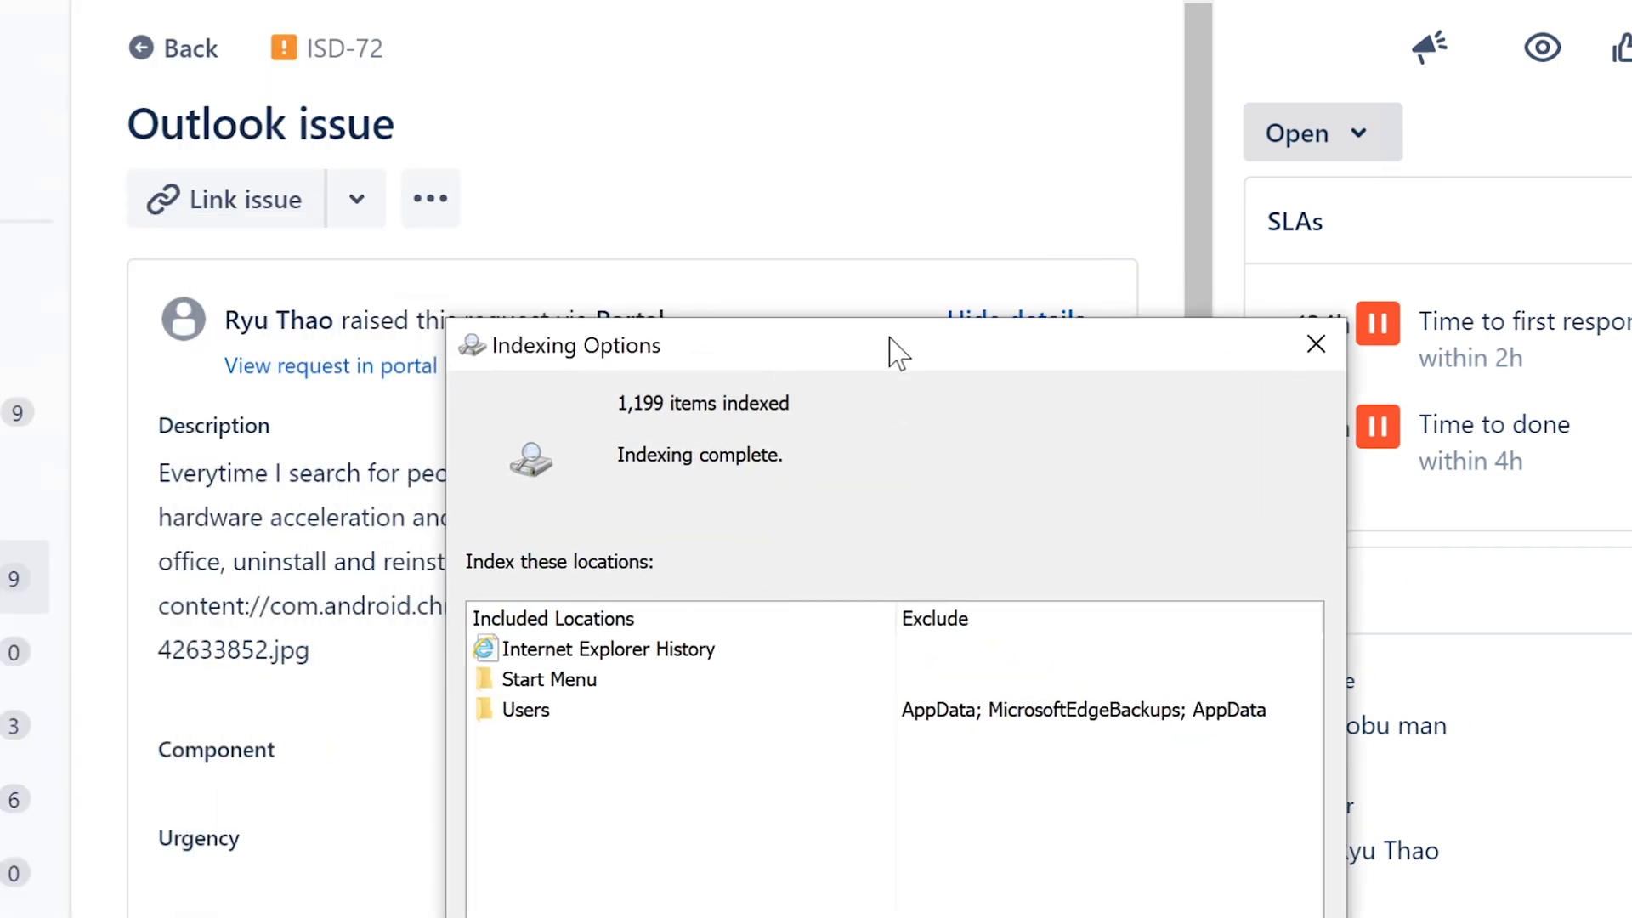
{"action": "left_click_drag", "start_coordinate": [890, 340], "coordinate": [942, 298]}
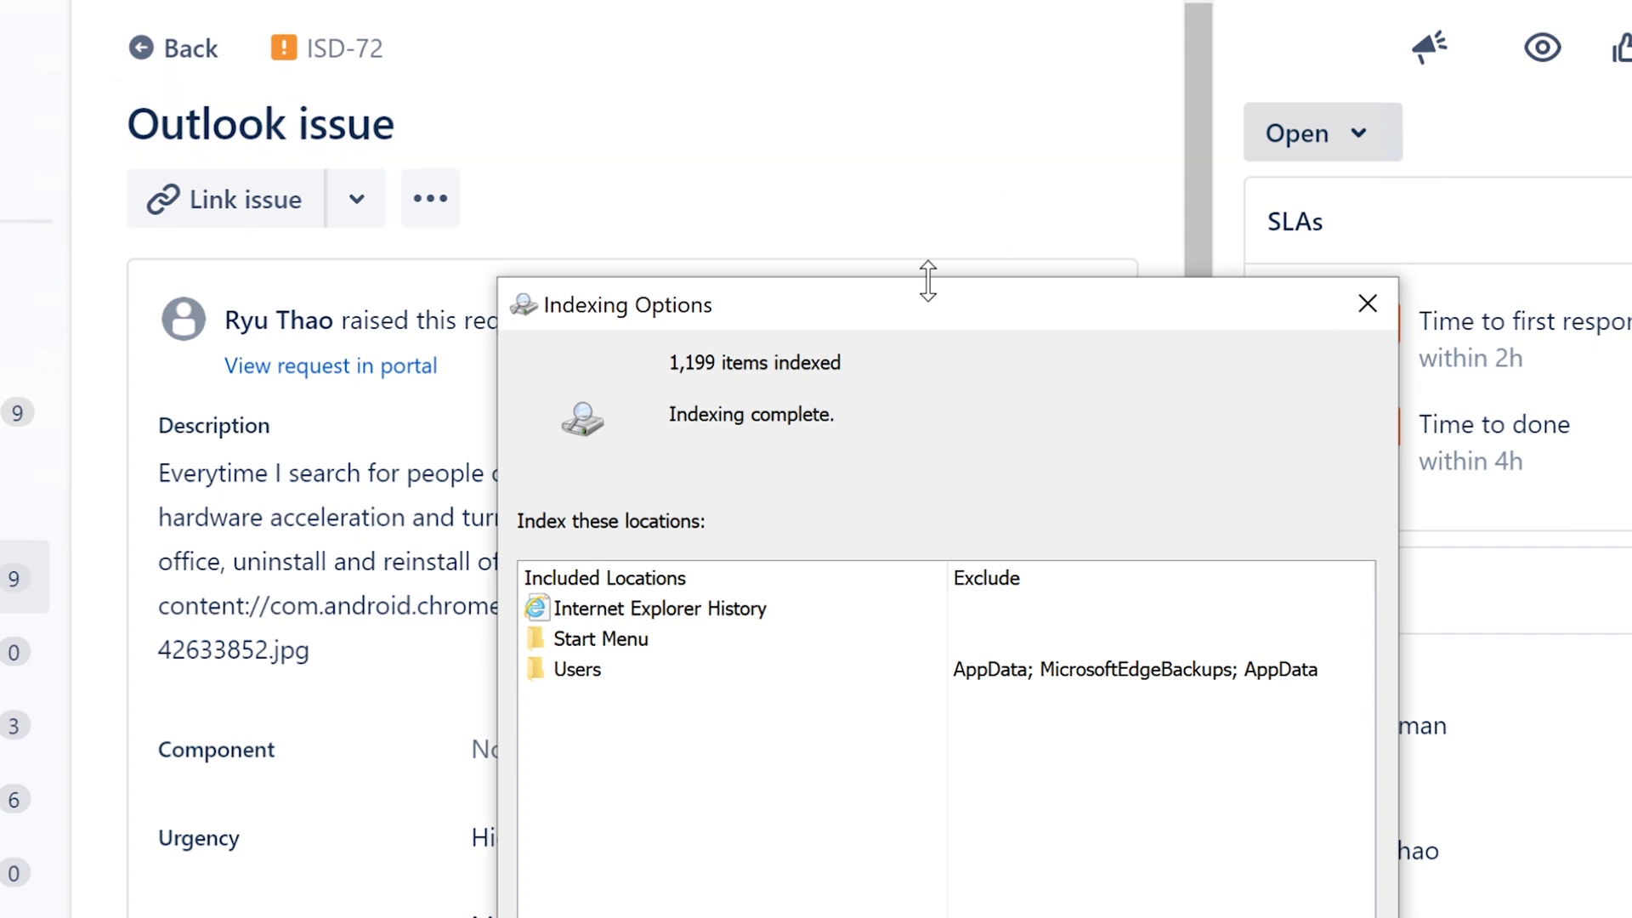
{"action": "left_click_drag", "start_coordinate": [924, 307], "coordinate": [1285, 298]}
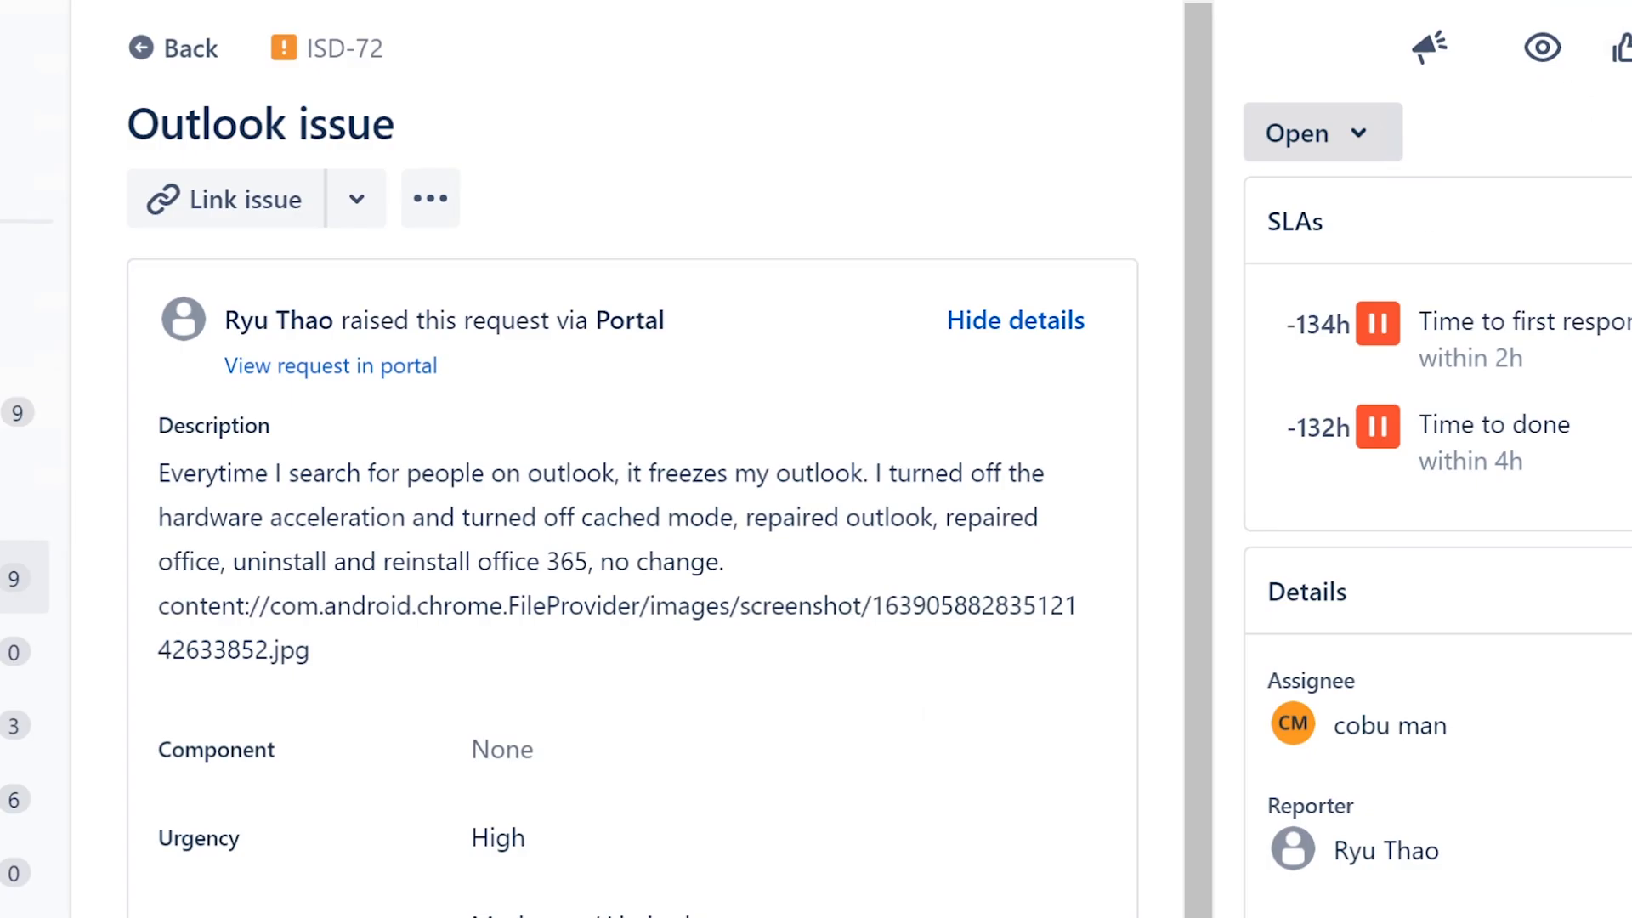
{"action": "left_click_drag", "start_coordinate": [1300, 291], "coordinate": [1265, 223]}
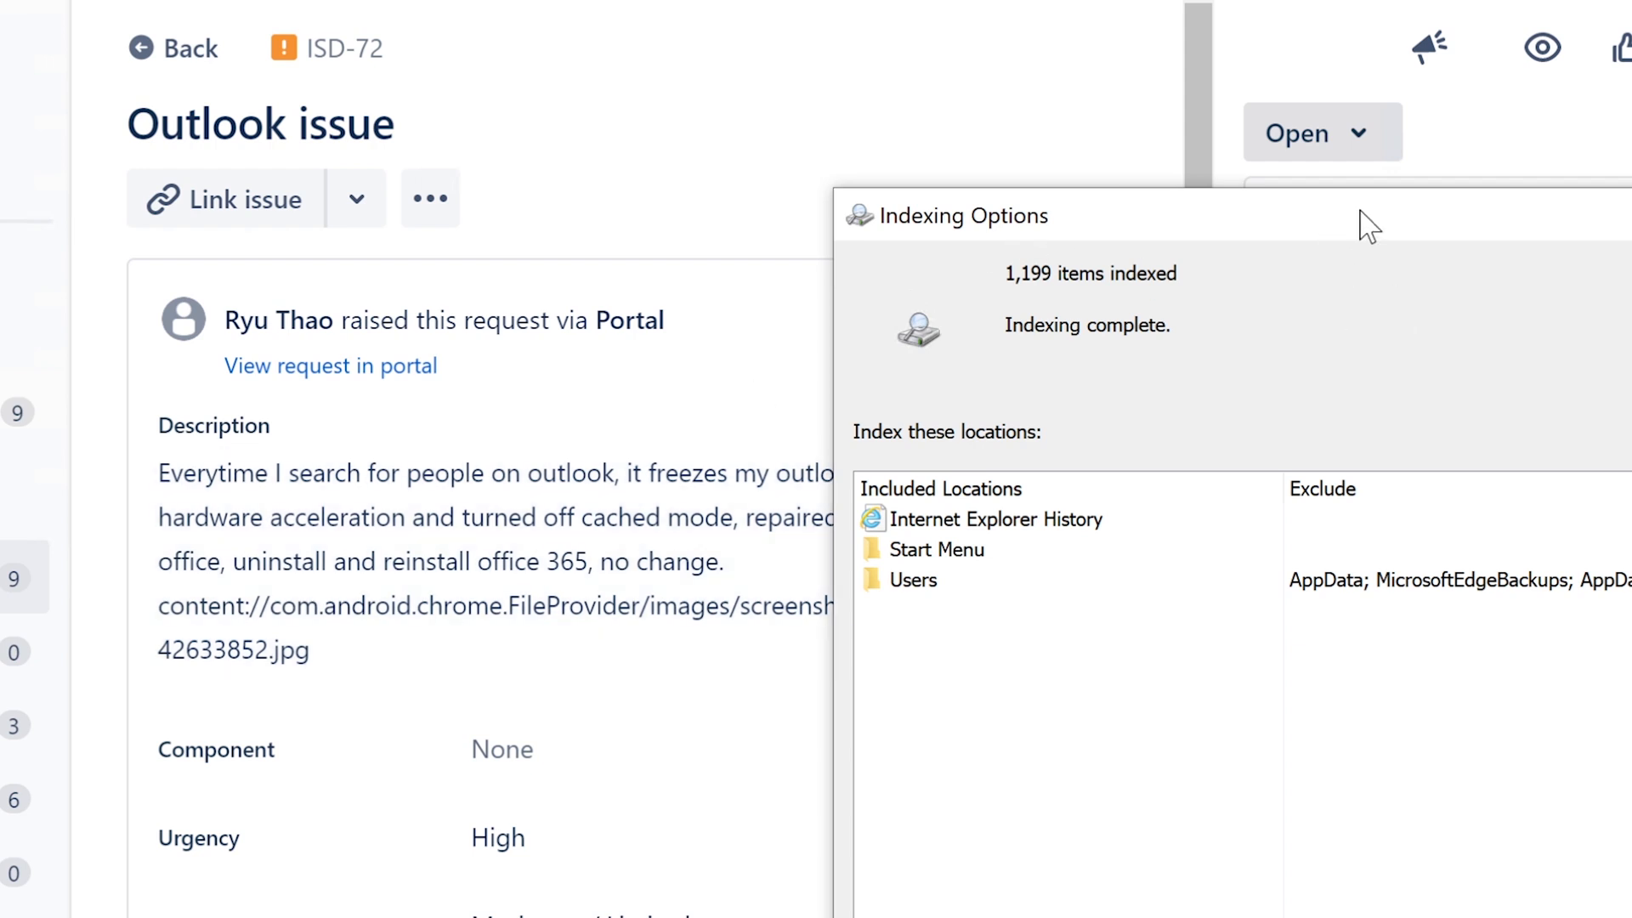
{"action": "left_click_drag", "start_coordinate": [1365, 221], "coordinate": [1624, 168]}
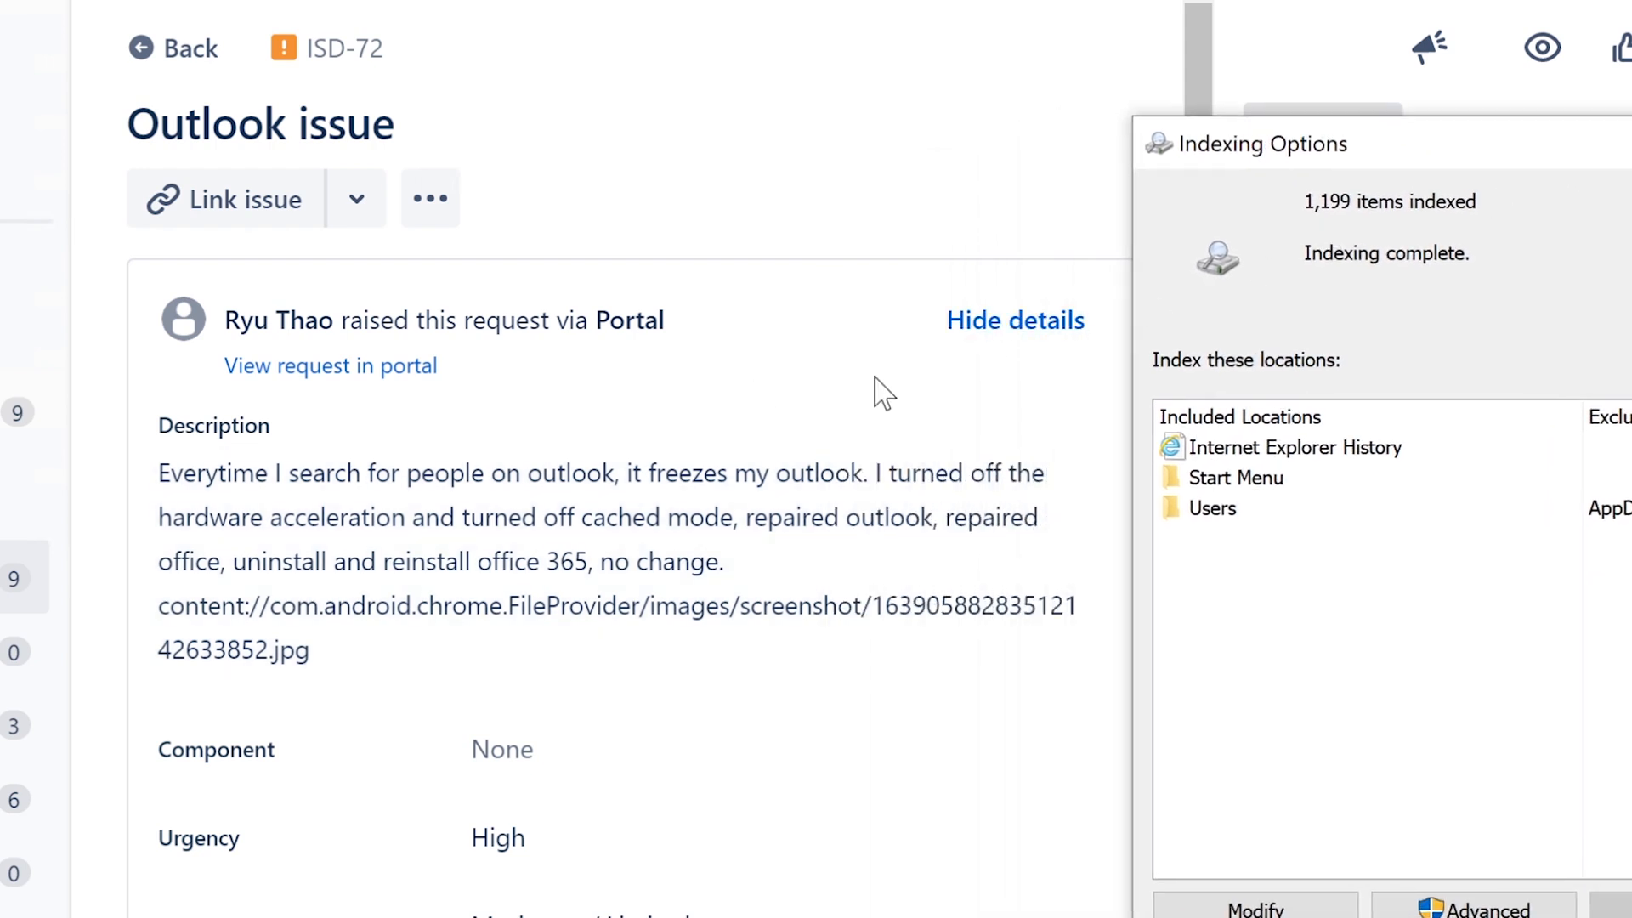
- Open the ticket description for editing and examine the troubleshooting note about hardware acceleration
{"action": "left_click", "coordinate": [875, 476]}
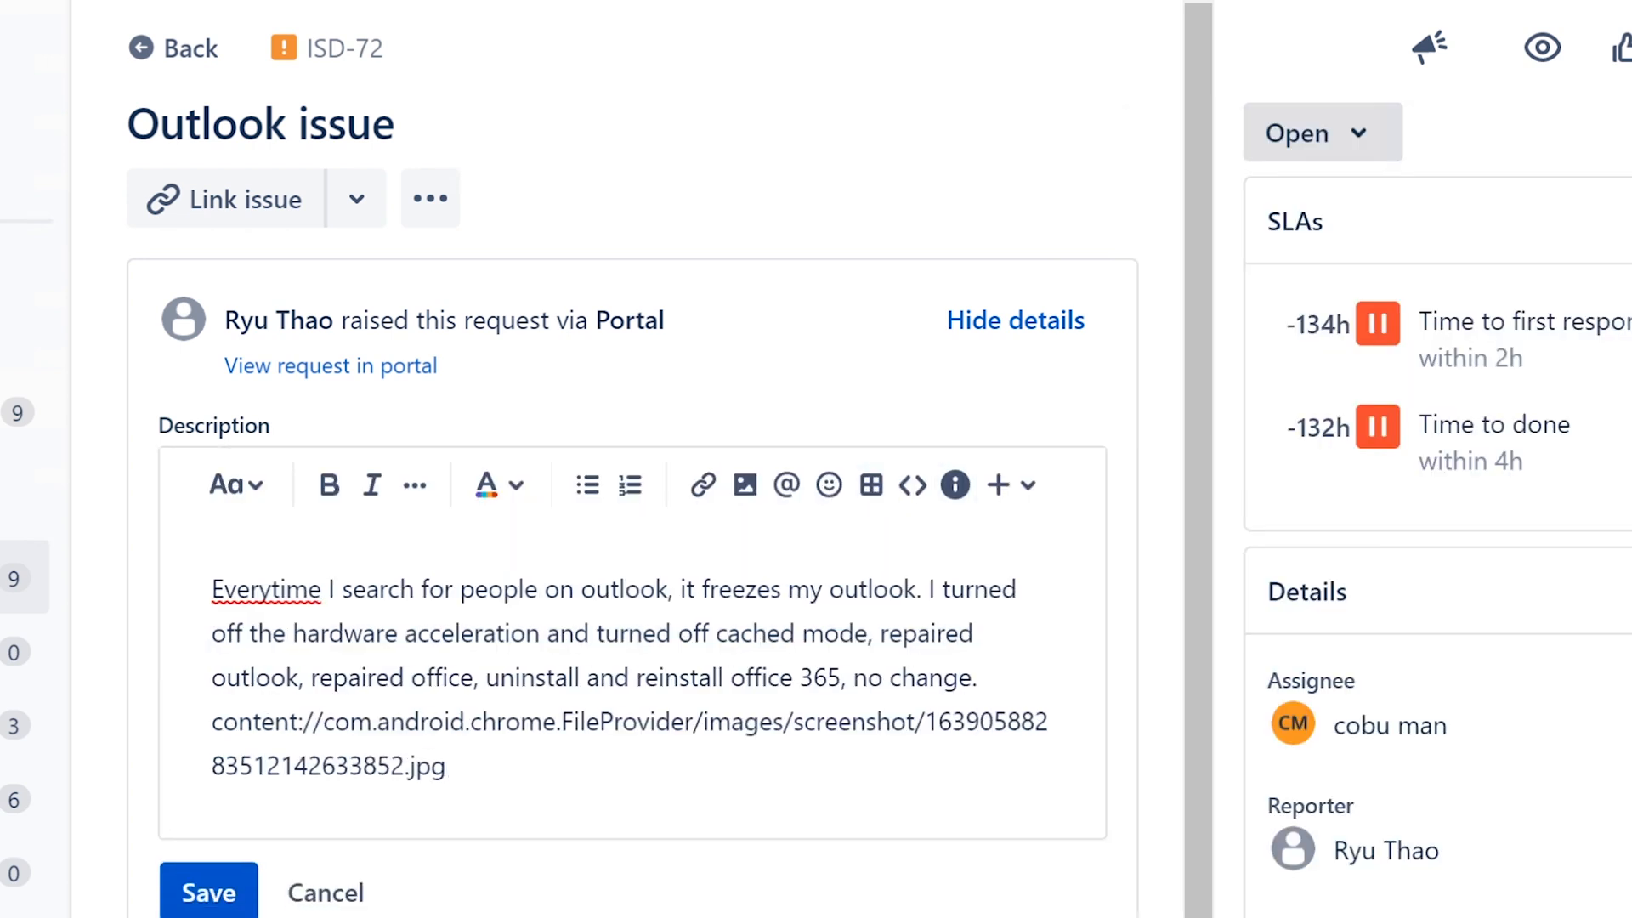
{"action": "left_click", "coordinate": [656, 634]}
{"action": "left_click_drag", "start_coordinate": [211, 633], "coordinate": [540, 633]}
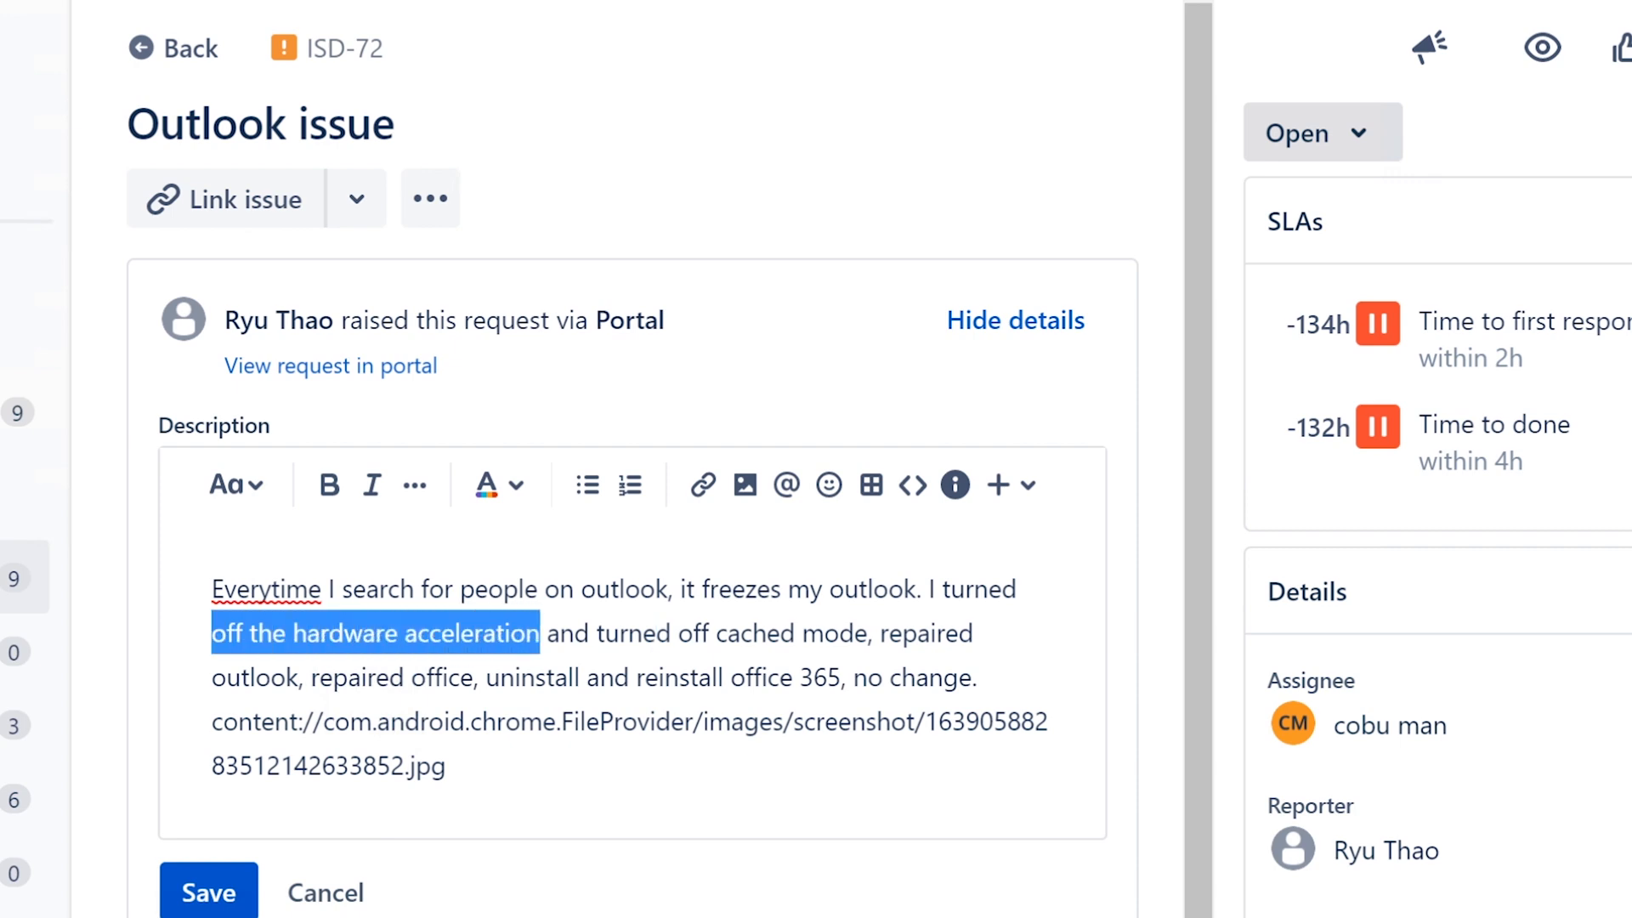
{"action": "left_click", "coordinate": [540, 633]}
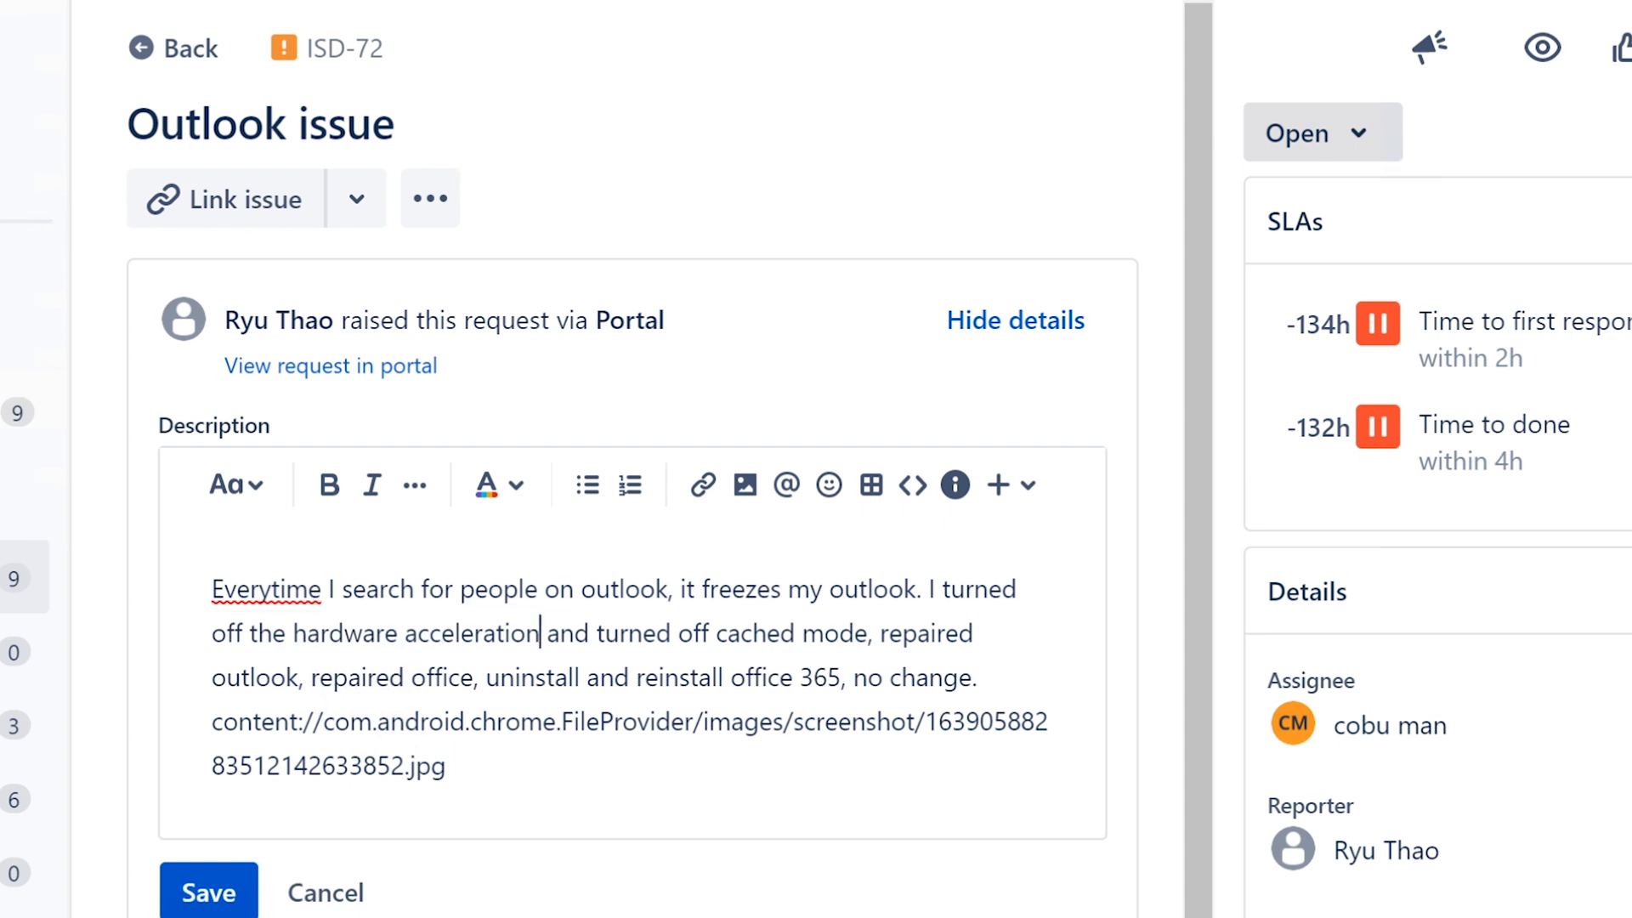
{"action": "left_click_drag", "start_coordinate": [540, 633], "coordinate": [211, 633]}
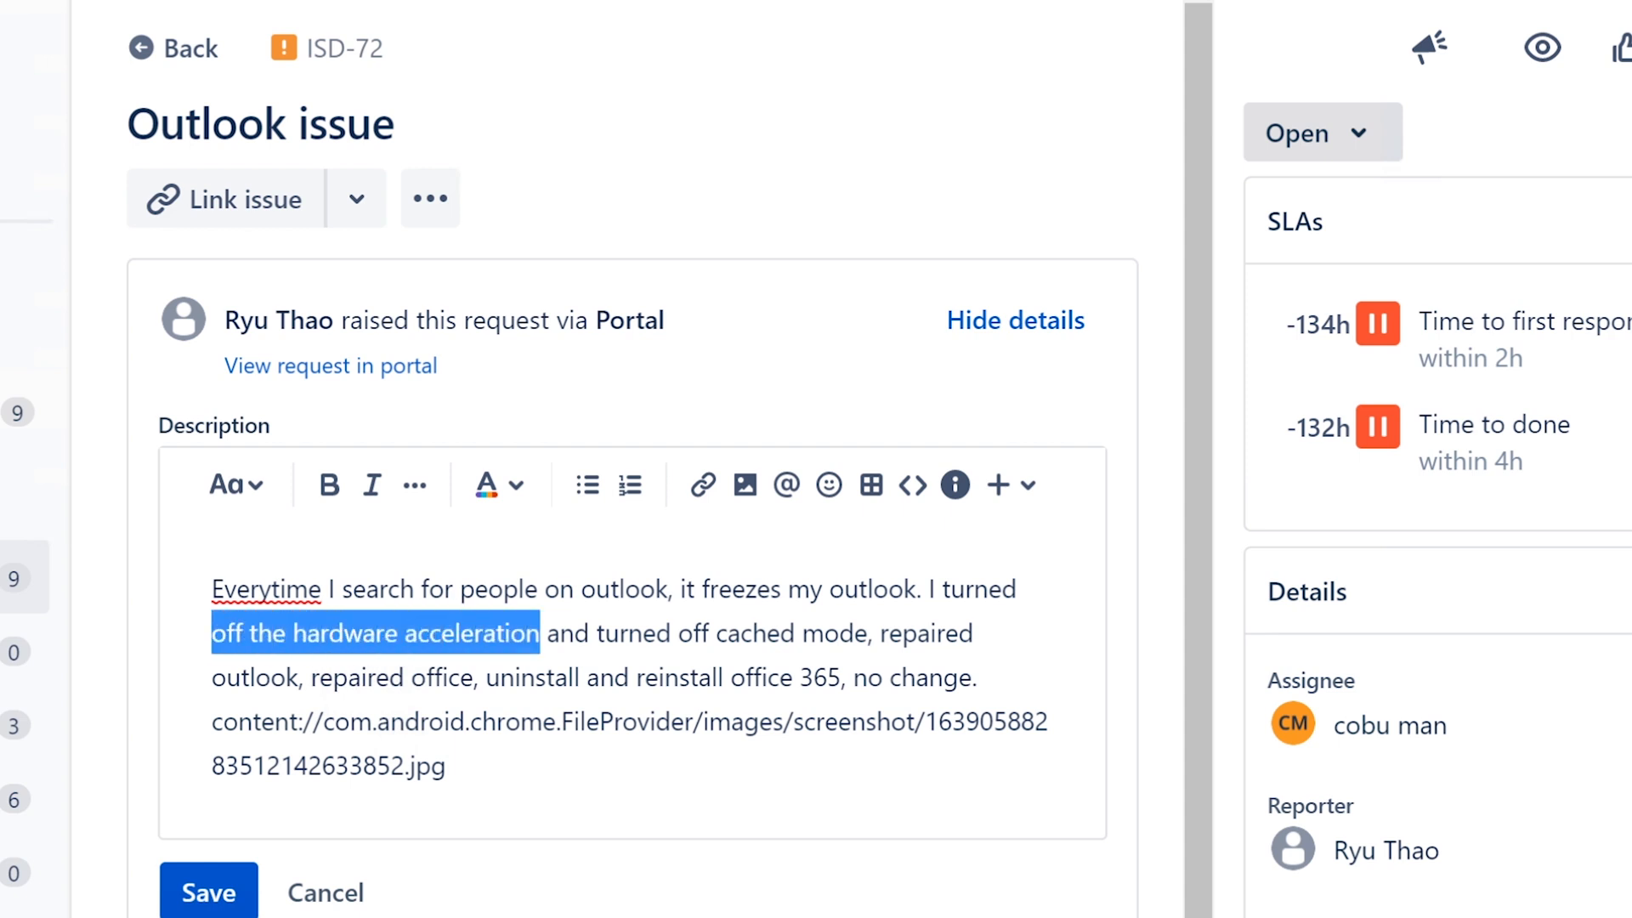
{"action": "left_click", "coordinate": [525, 633]}
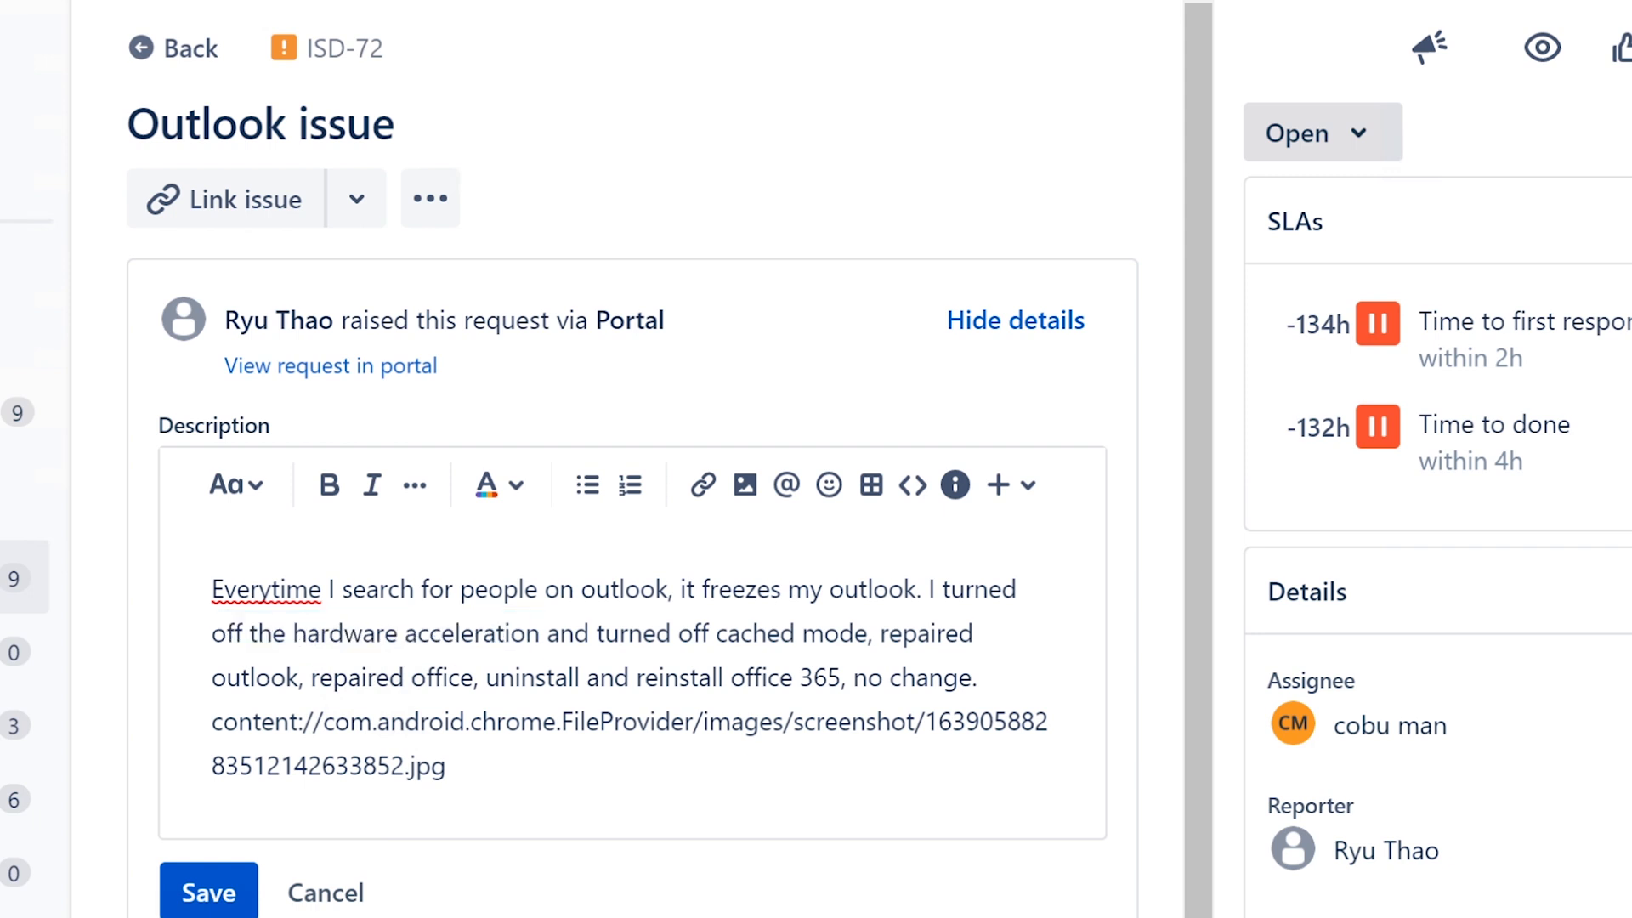
{"action": "left_click_drag", "start_coordinate": [538, 633], "coordinate": [212, 633]}
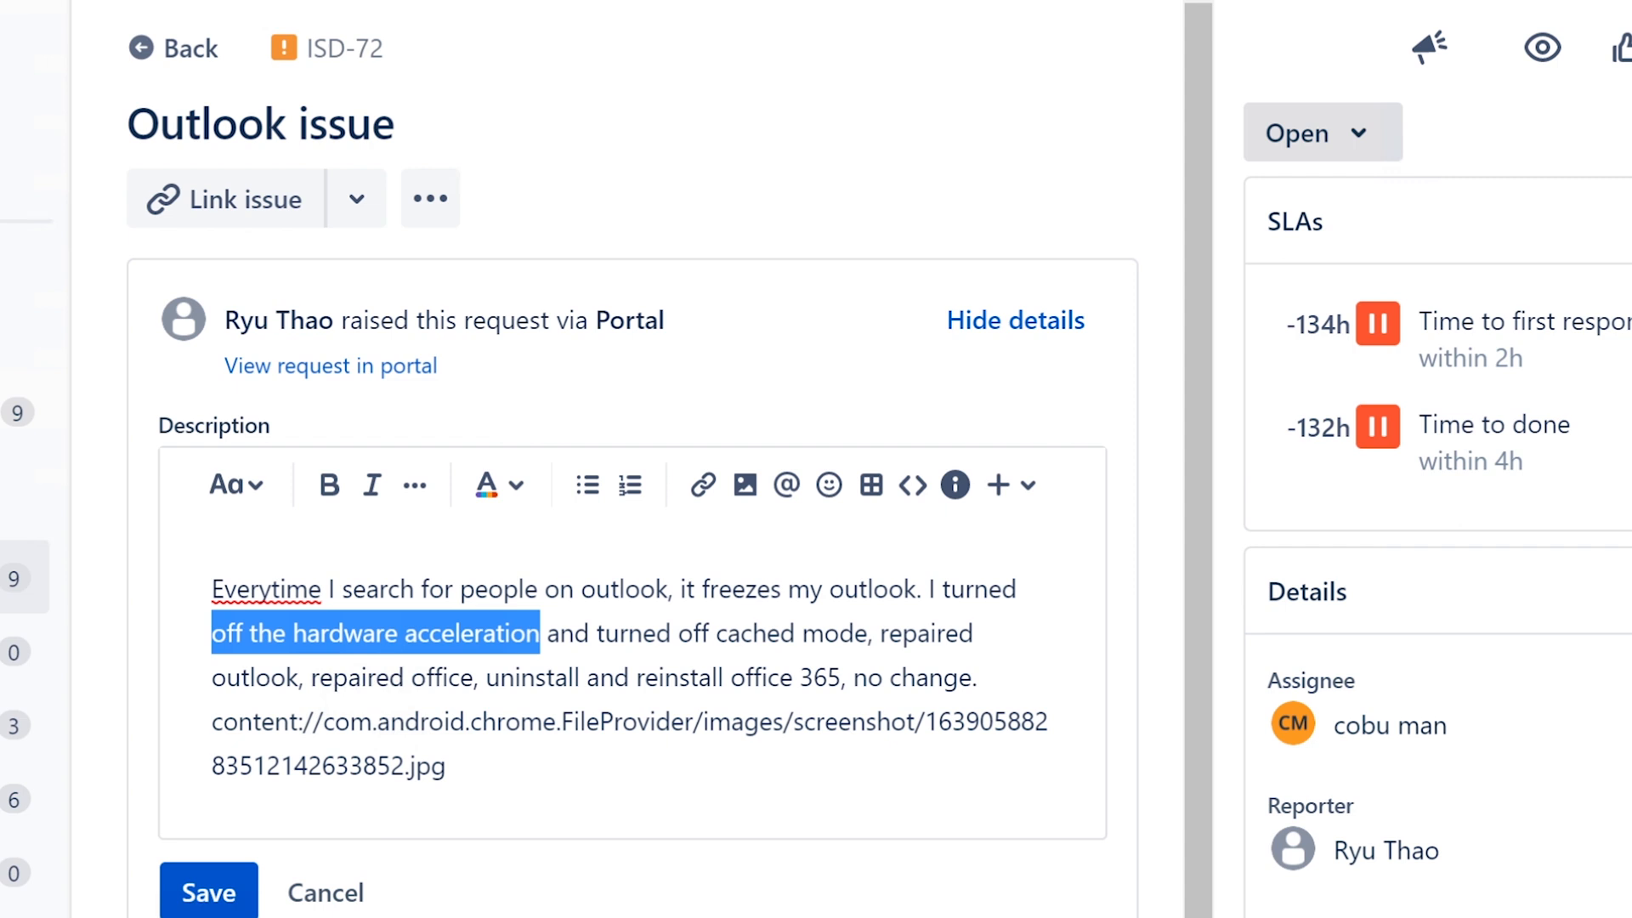
{"action": "left_click", "coordinate": [273, 633]}
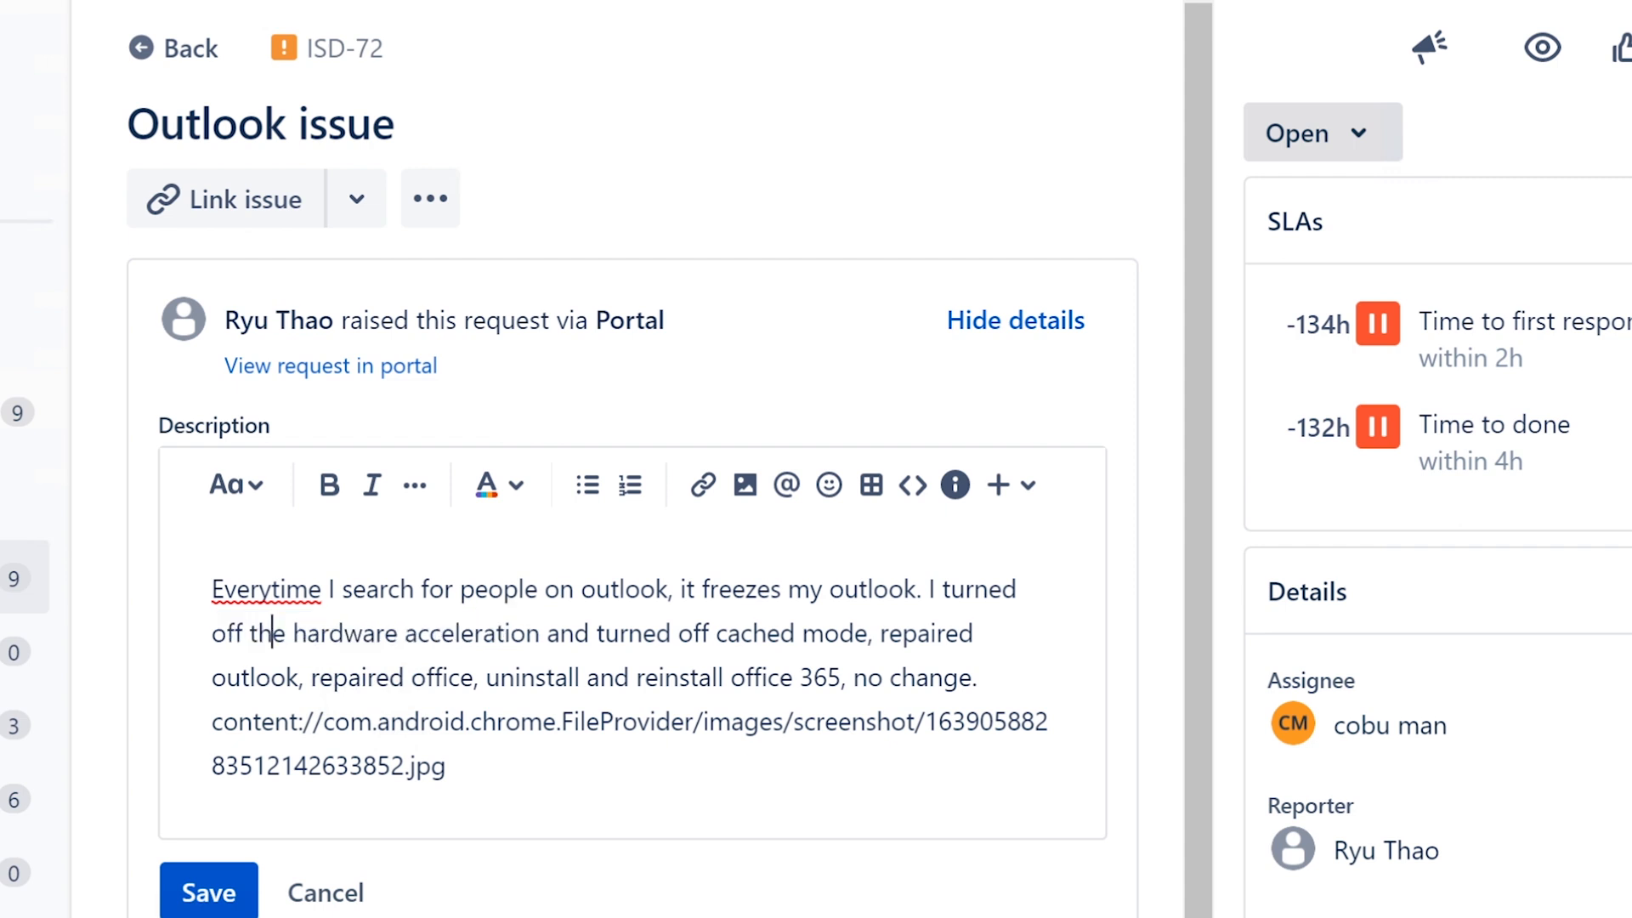
{"action": "left_click_drag", "start_coordinate": [211, 633], "coordinate": [540, 633]}
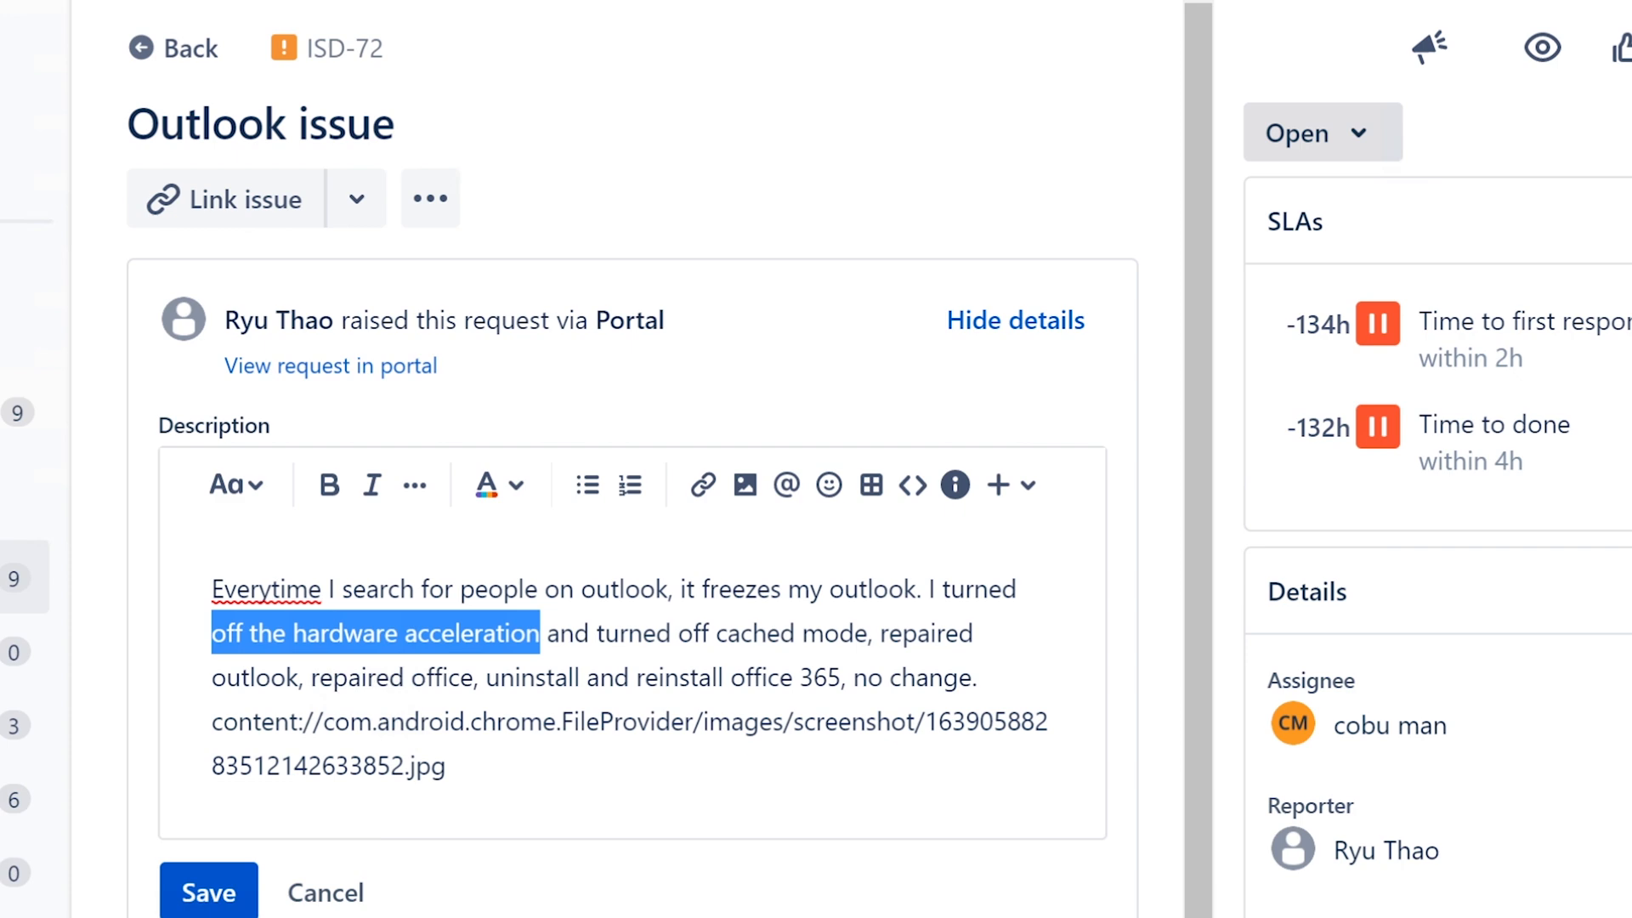
{"action": "left_click", "coordinate": [545, 633]}
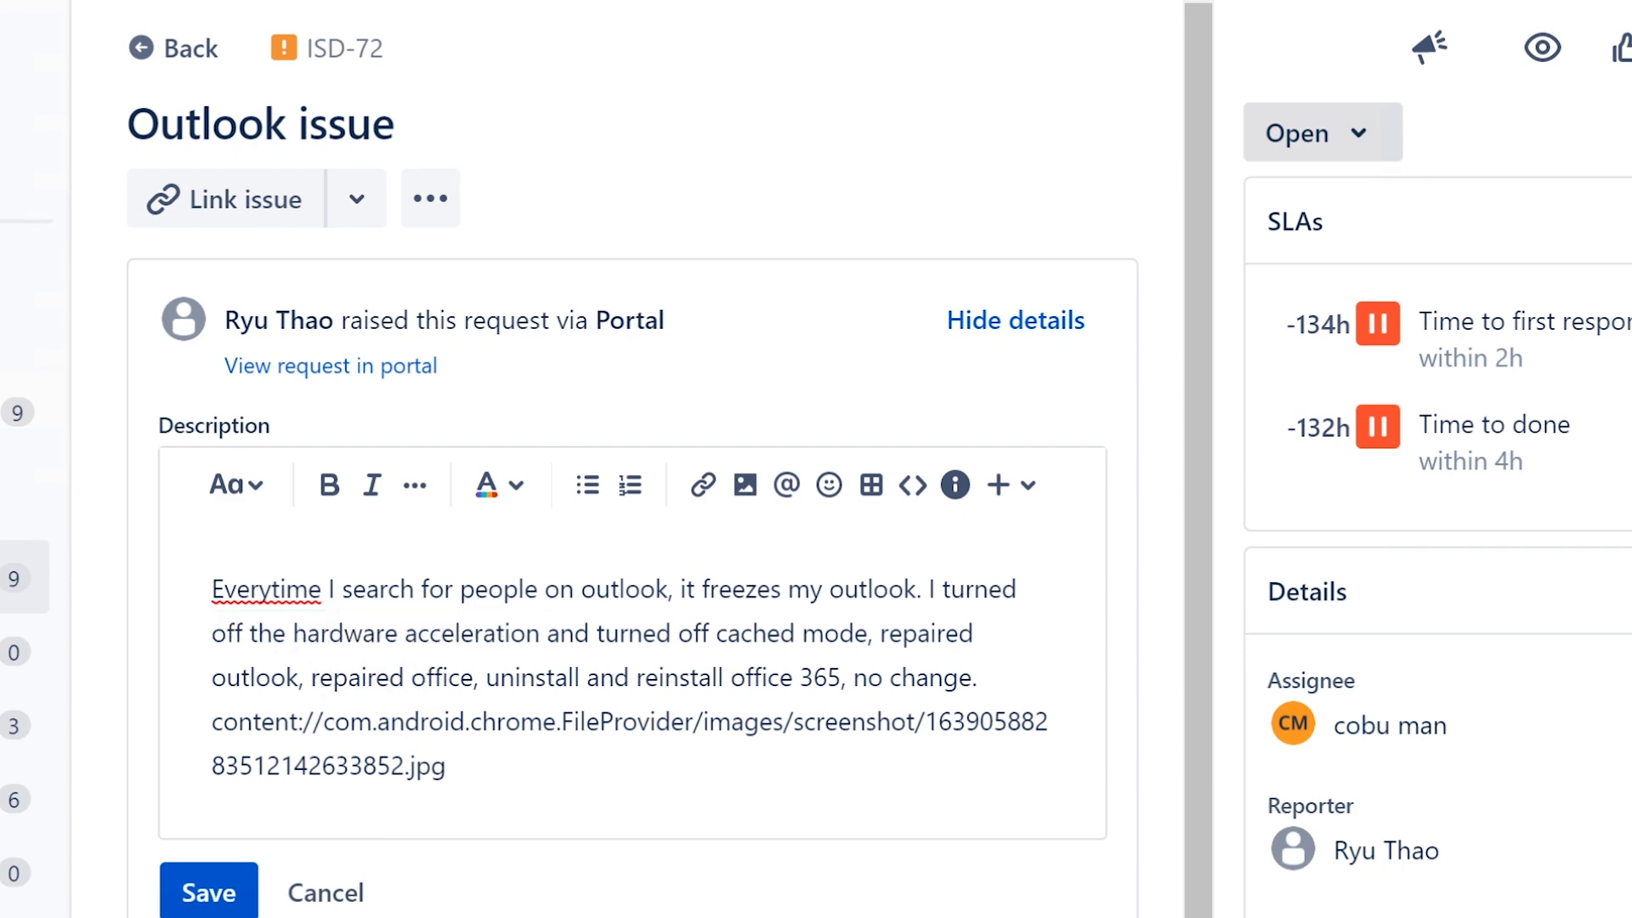
{"action": "left_click_drag", "start_coordinate": [541, 633], "coordinate": [212, 633]}
{"action": "left_click", "coordinate": [441, 633]}
- Examine the description's notes about cached mode and the Outlook repair
{"action": "left_click_drag", "start_coordinate": [546, 633], "coordinate": [868, 633]}
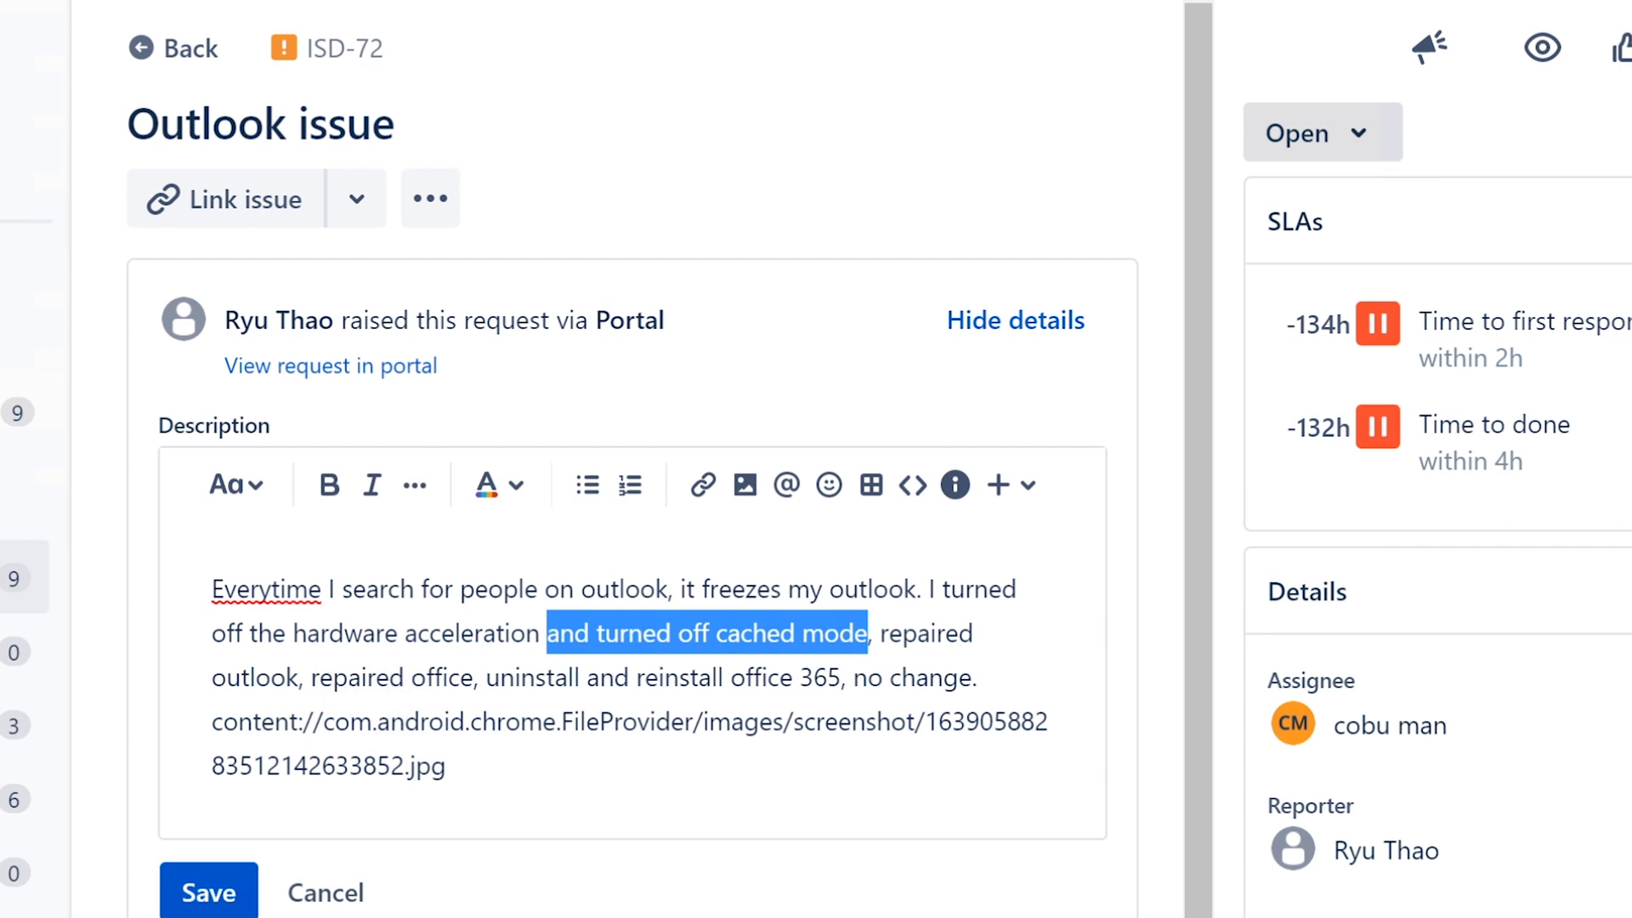
{"action": "left_click", "coordinate": [868, 634]}
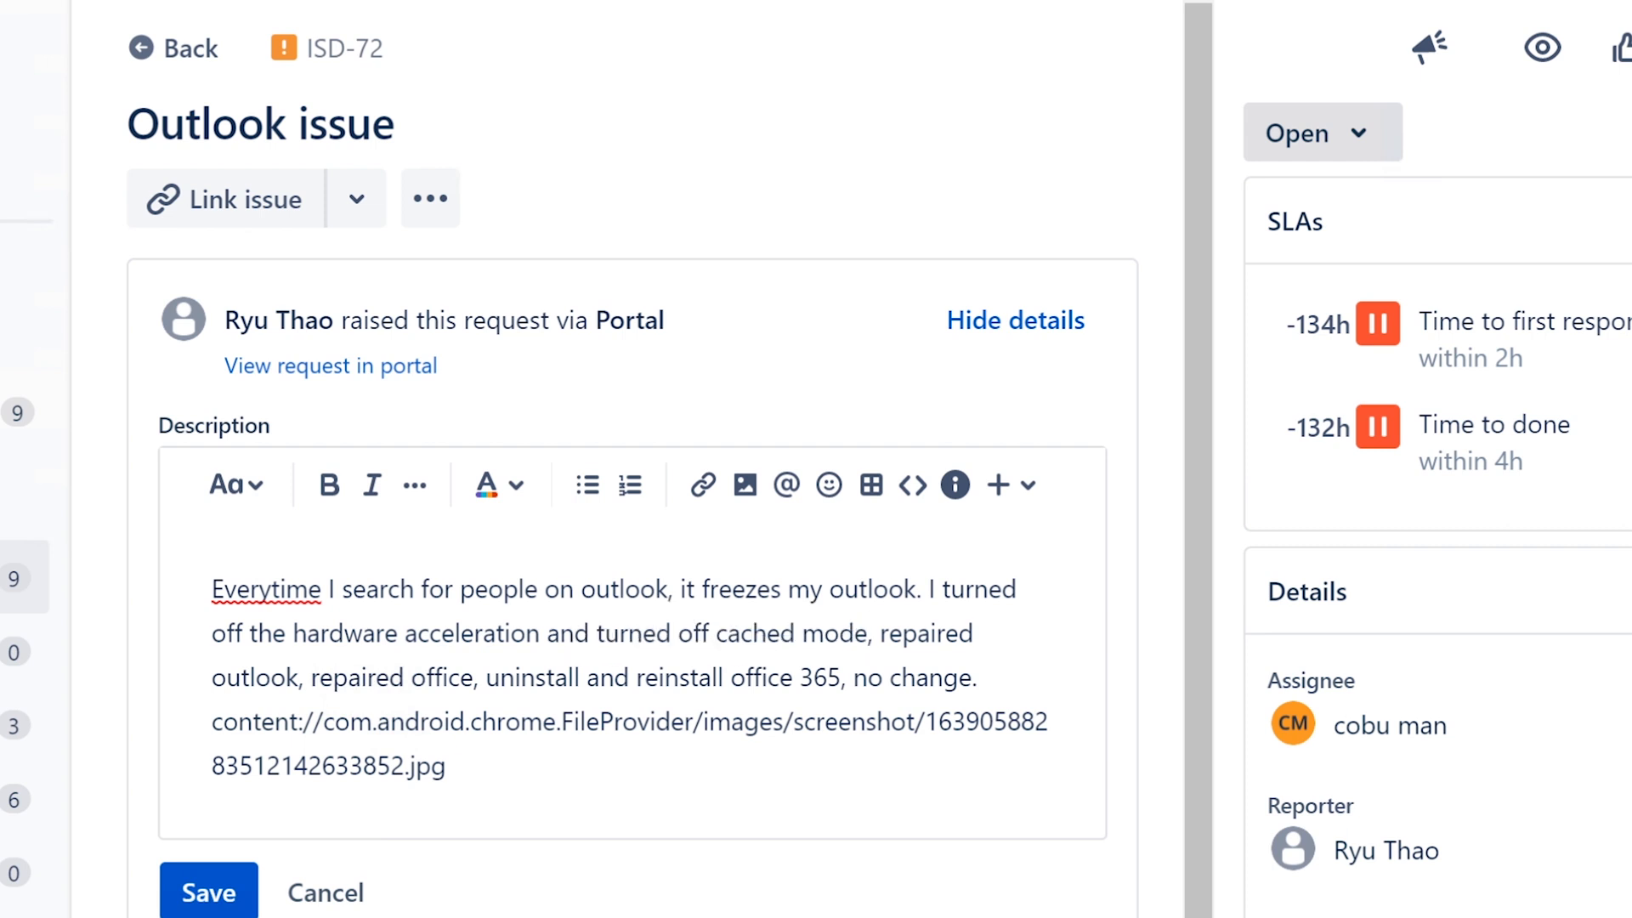
{"action": "left_click_drag", "start_coordinate": [868, 633], "coordinate": [672, 633]}
{"action": "left_click", "coordinate": [715, 633]}
{"action": "left_click_drag", "start_coordinate": [879, 633], "coordinate": [977, 633]}
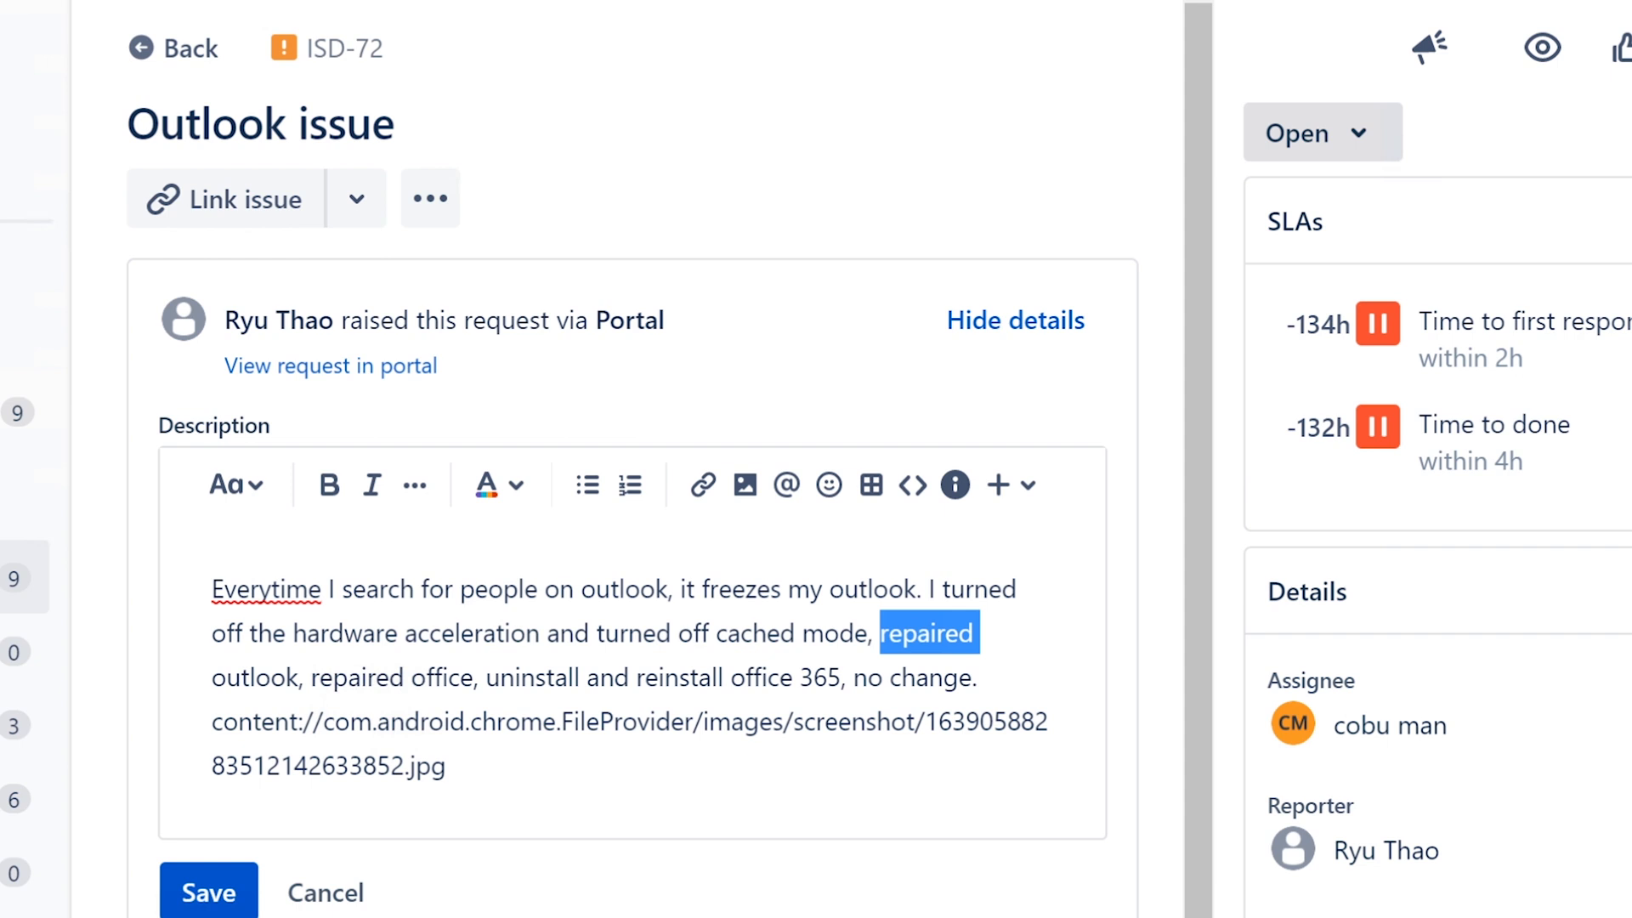
{"action": "left_click", "coordinate": [752, 633]}
{"action": "left_click_drag", "start_coordinate": [694, 633], "coordinate": [841, 633]}
{"action": "left_click", "coordinate": [780, 633]}
{"action": "left_click_drag", "start_coordinate": [678, 633], "coordinate": [980, 634]}
{"action": "left_click", "coordinate": [874, 633]}
- Examine the description's notes about the Office repair, the Office 365 reinstall and their outcome
{"action": "left_click", "coordinate": [319, 678]}
{"action": "left_click_drag", "start_coordinate": [304, 677], "coordinate": [473, 678]}
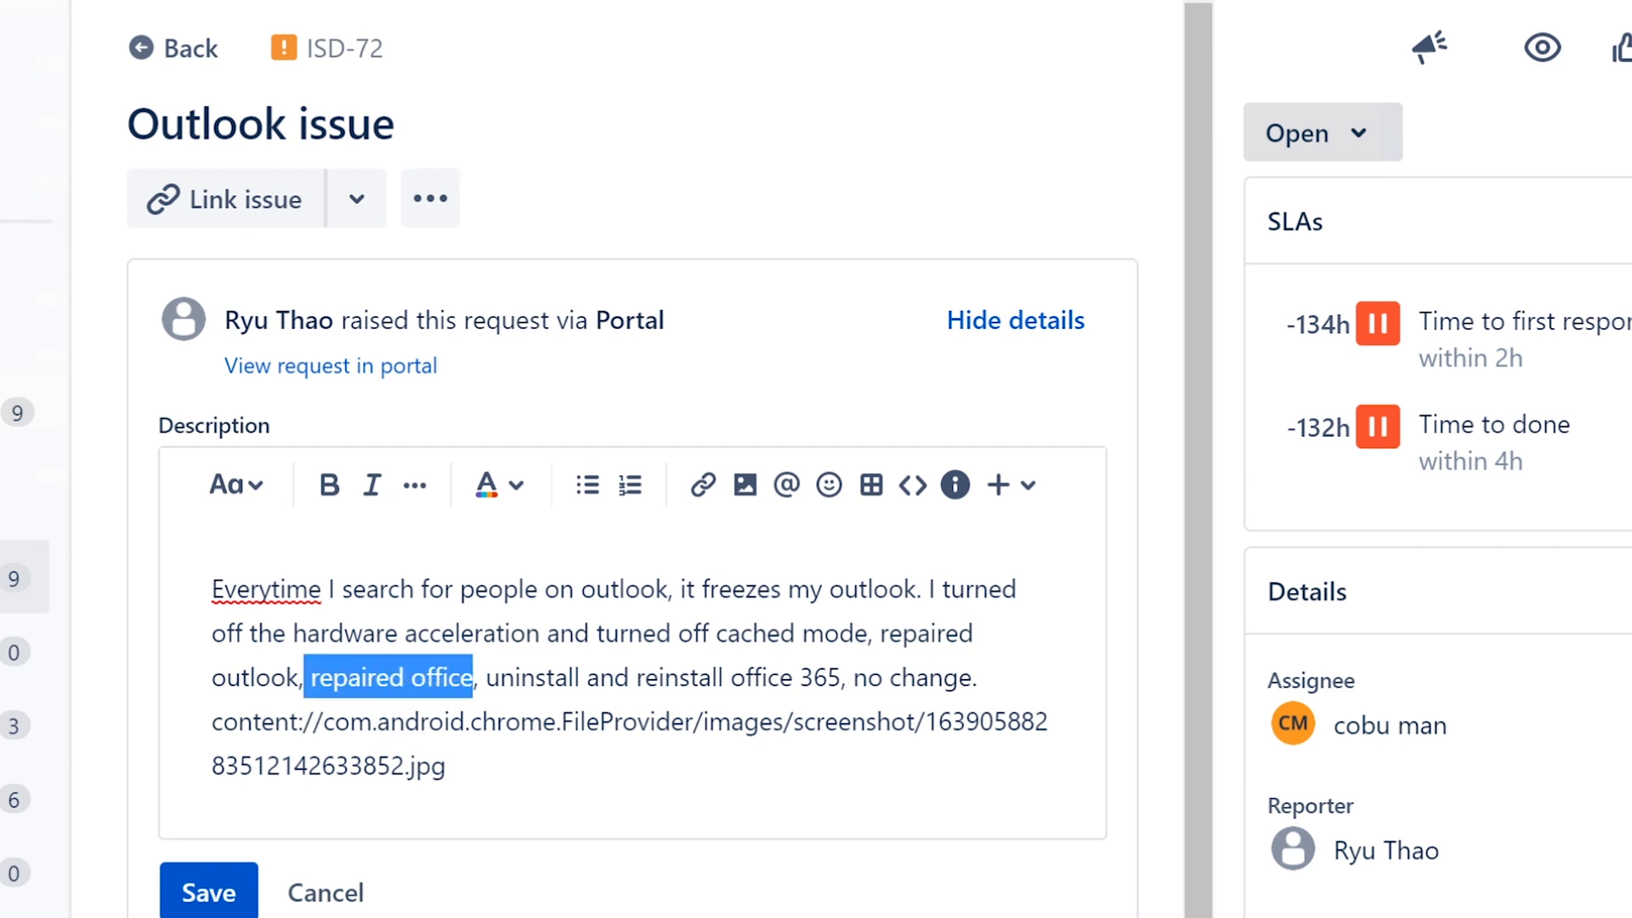
{"action": "left_click", "coordinate": [485, 678]}
{"action": "left_click_drag", "start_coordinate": [486, 678], "coordinate": [841, 677]}
{"action": "left_click", "coordinate": [842, 678]}
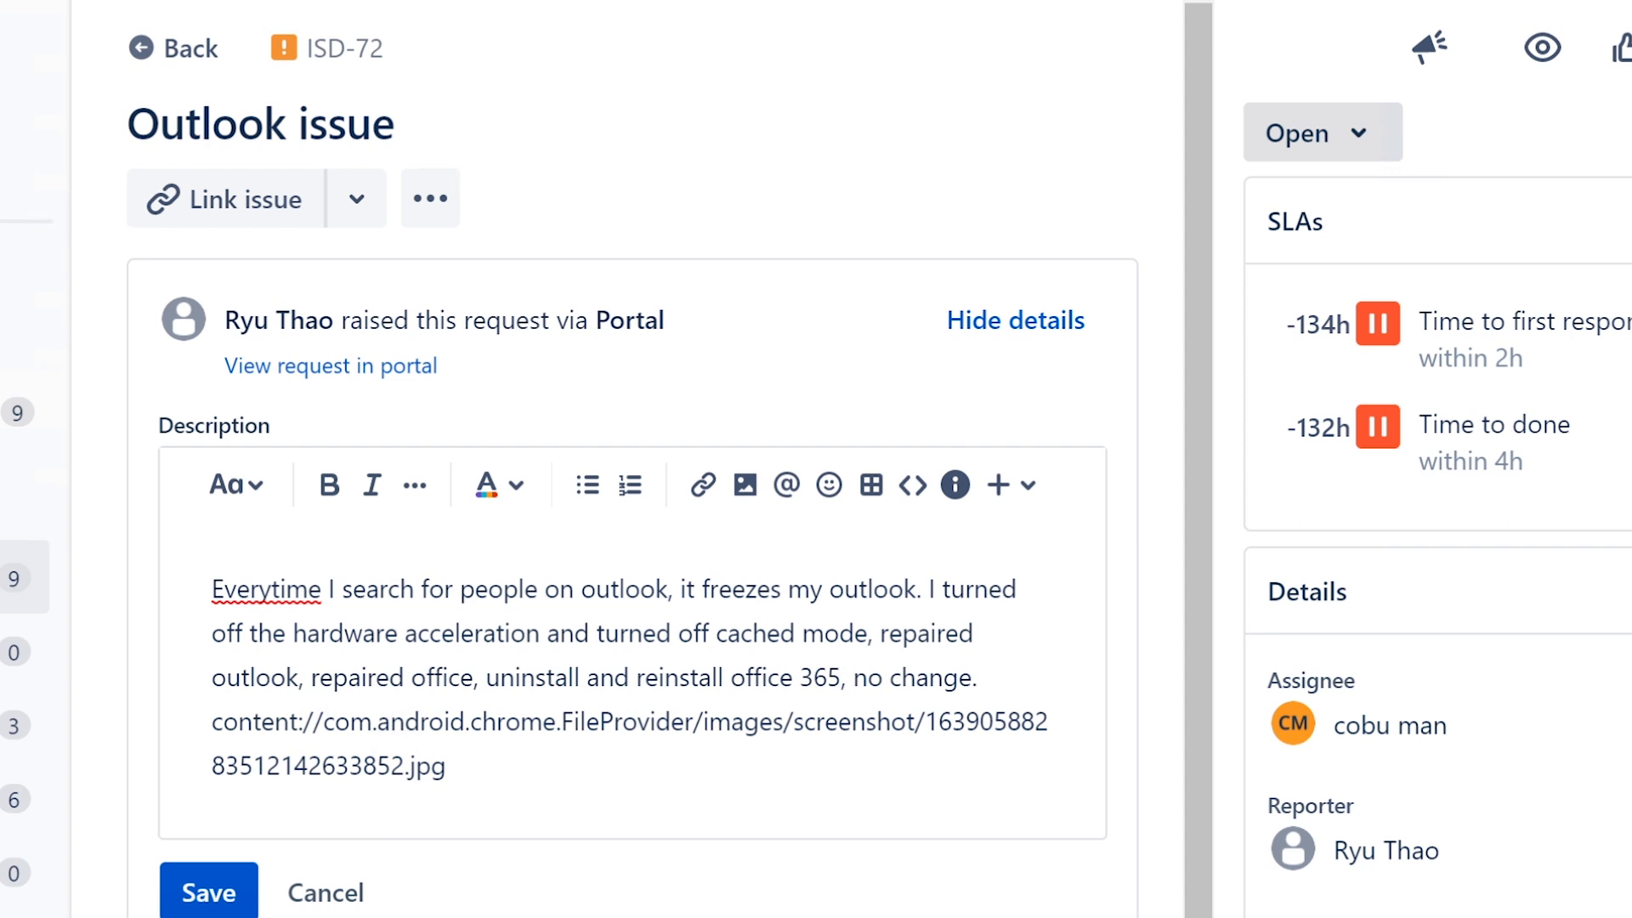
{"action": "left_click_drag", "start_coordinate": [846, 678], "coordinate": [971, 677]}
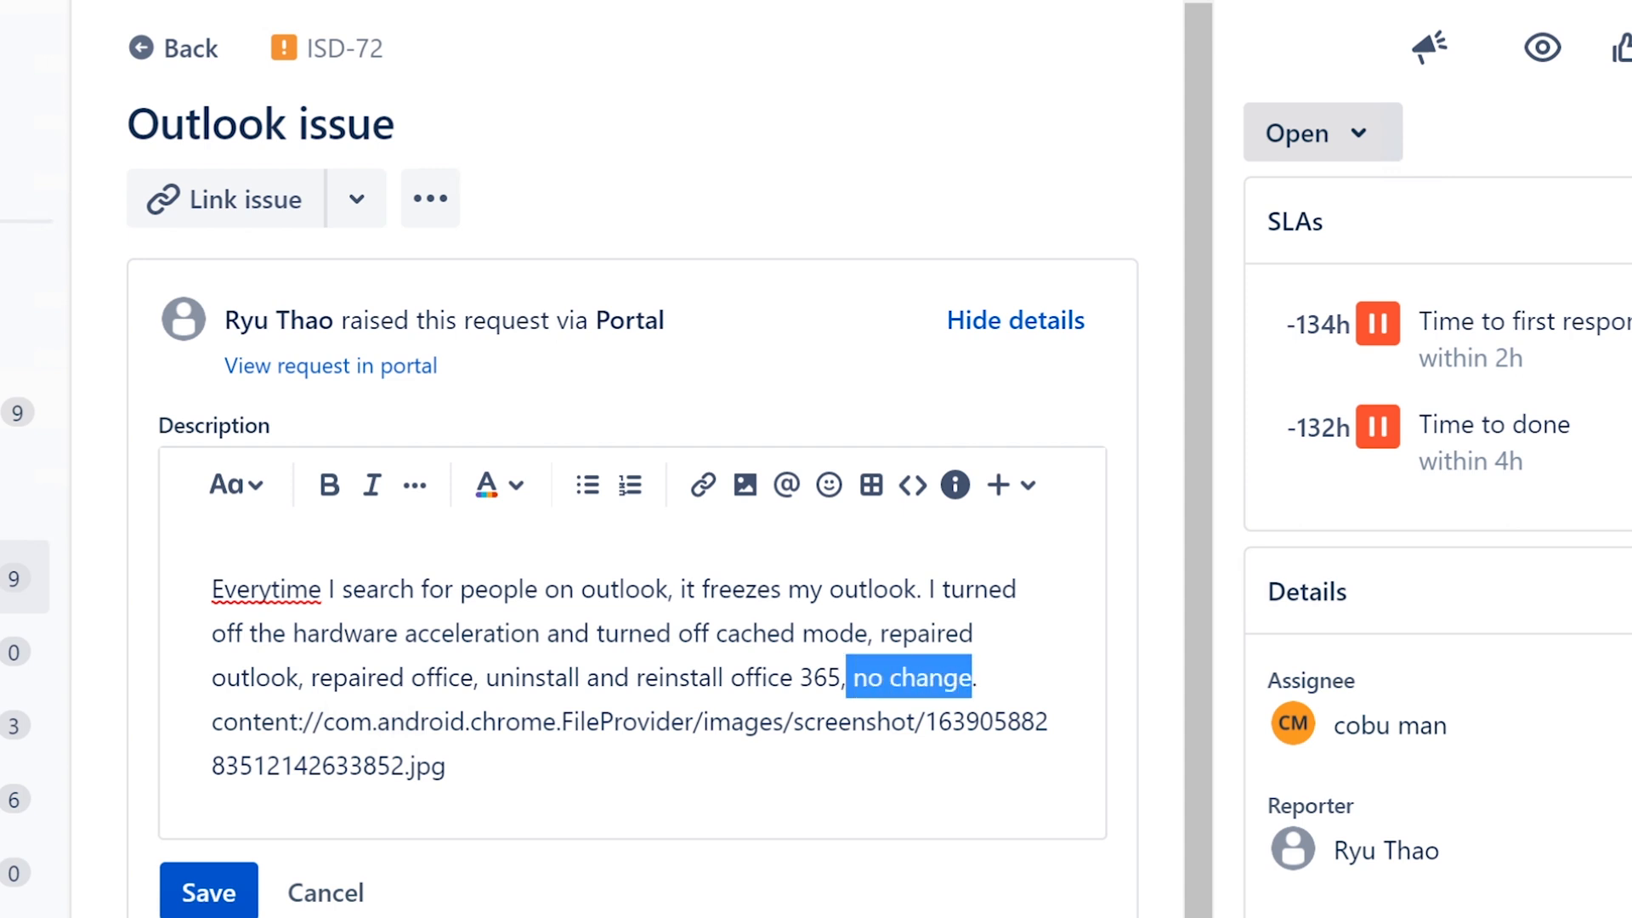
- Switch back to Indexing Options and open the help article on how indexing affects searches
{"action": "key", "text": "alt+Tab"}
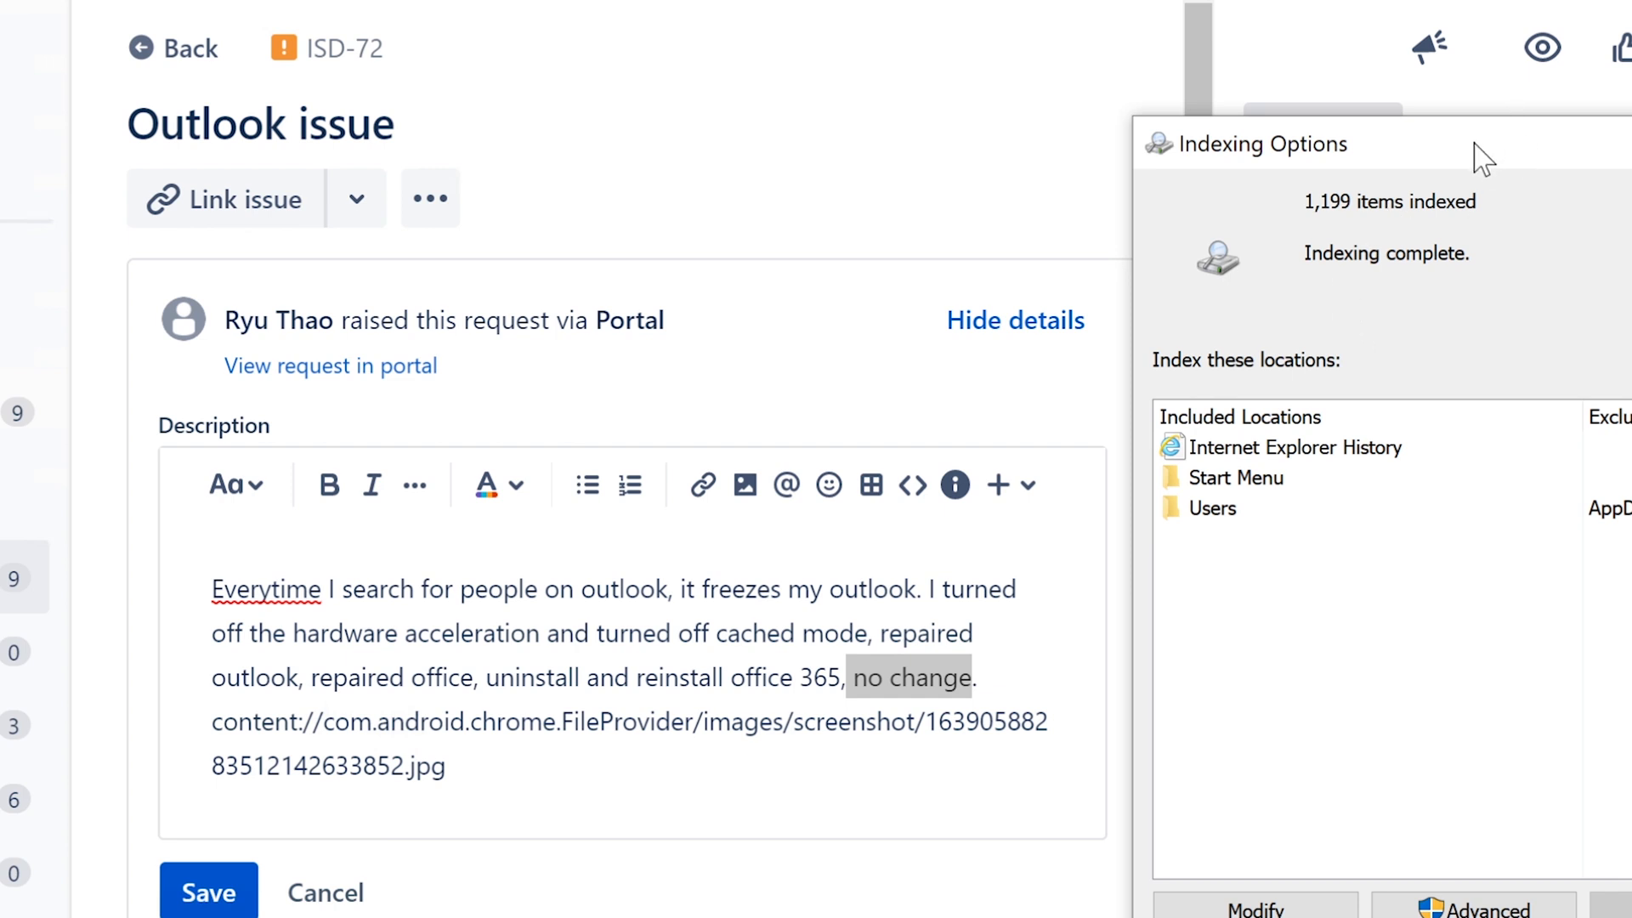
{"action": "left_click_drag", "start_coordinate": [1475, 144], "coordinate": [1122, 174]}
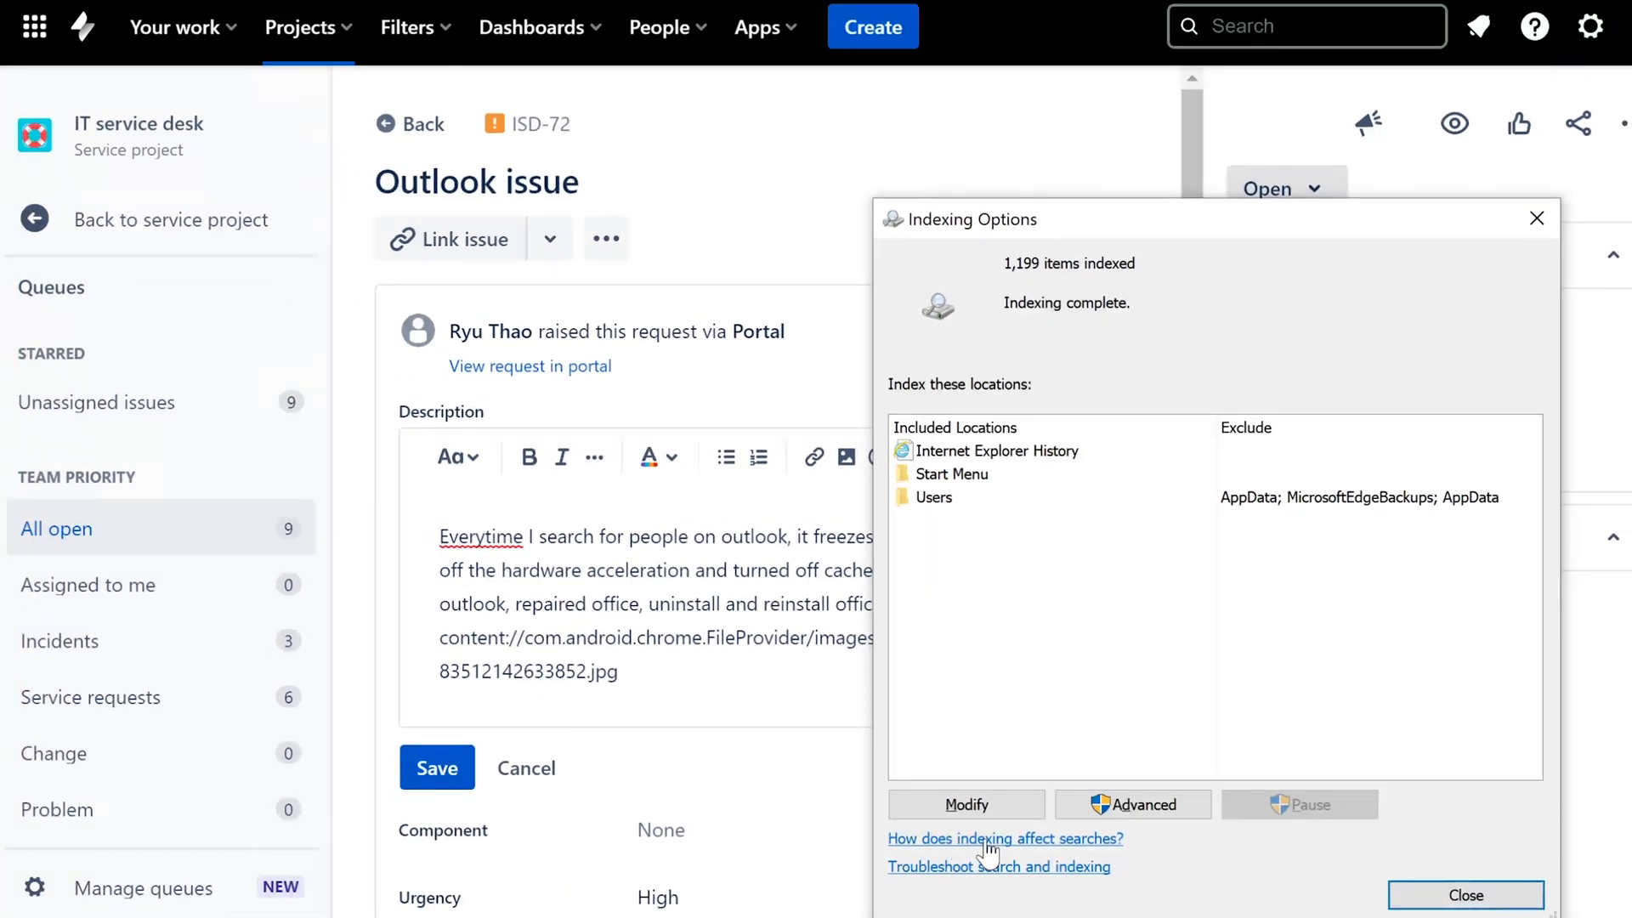
{"action": "left_click", "coordinate": [987, 839]}
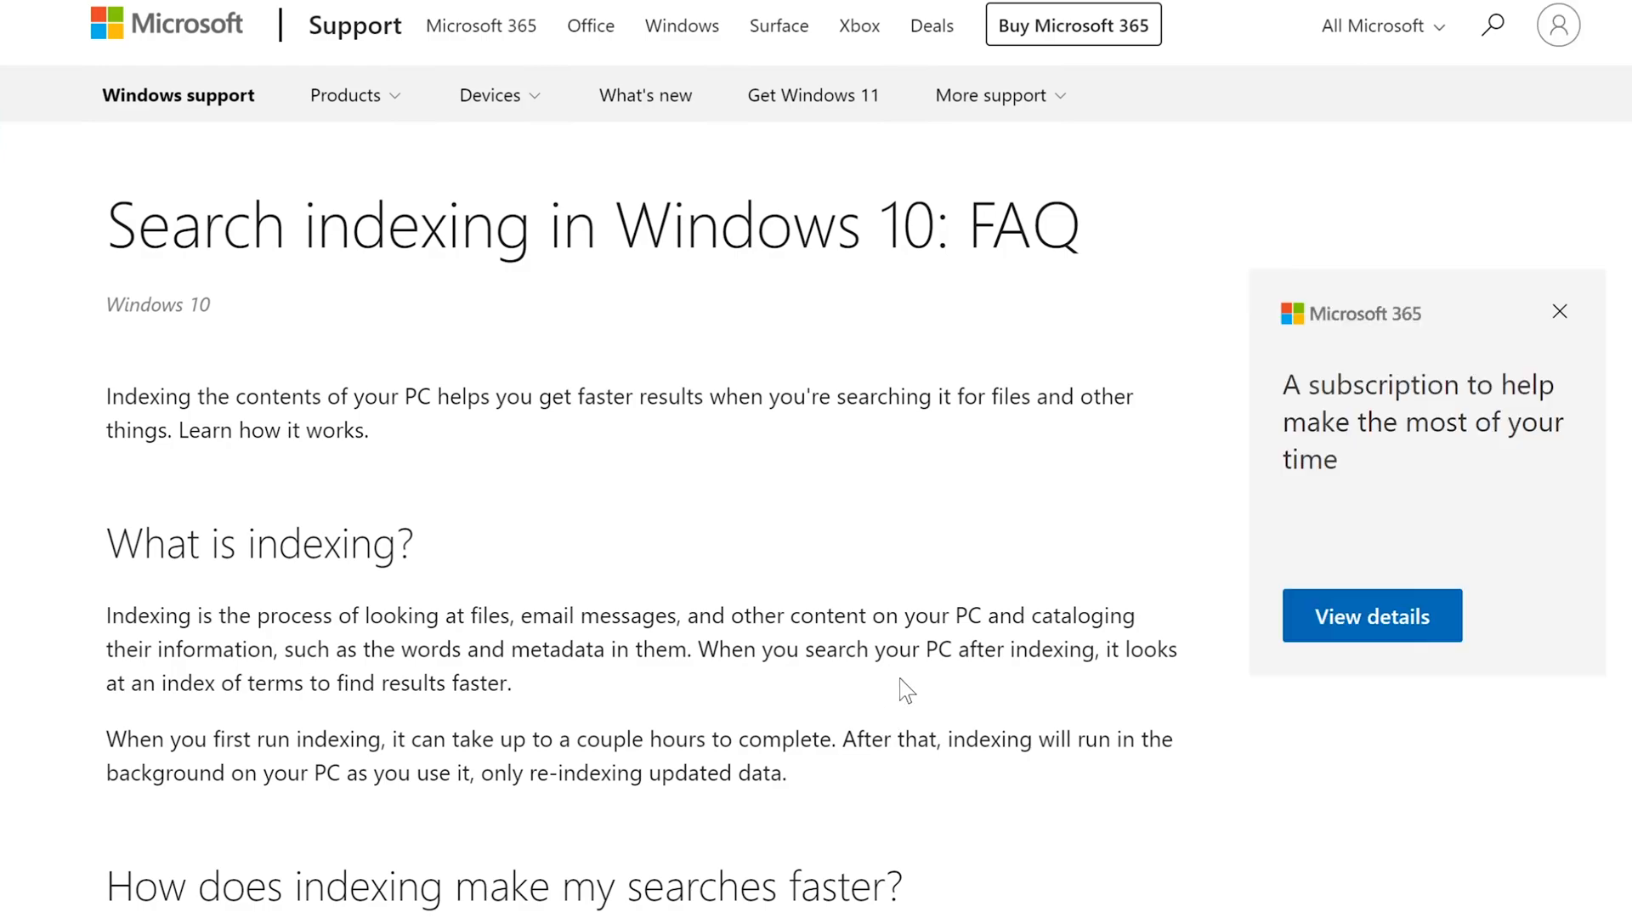
- Examine the indexing FAQ's section on what information is indexed, including how files with text are handled
{"action": "scroll", "coordinate": [1623, 421], "scroll_direction": "down", "scroll_amount": 10}
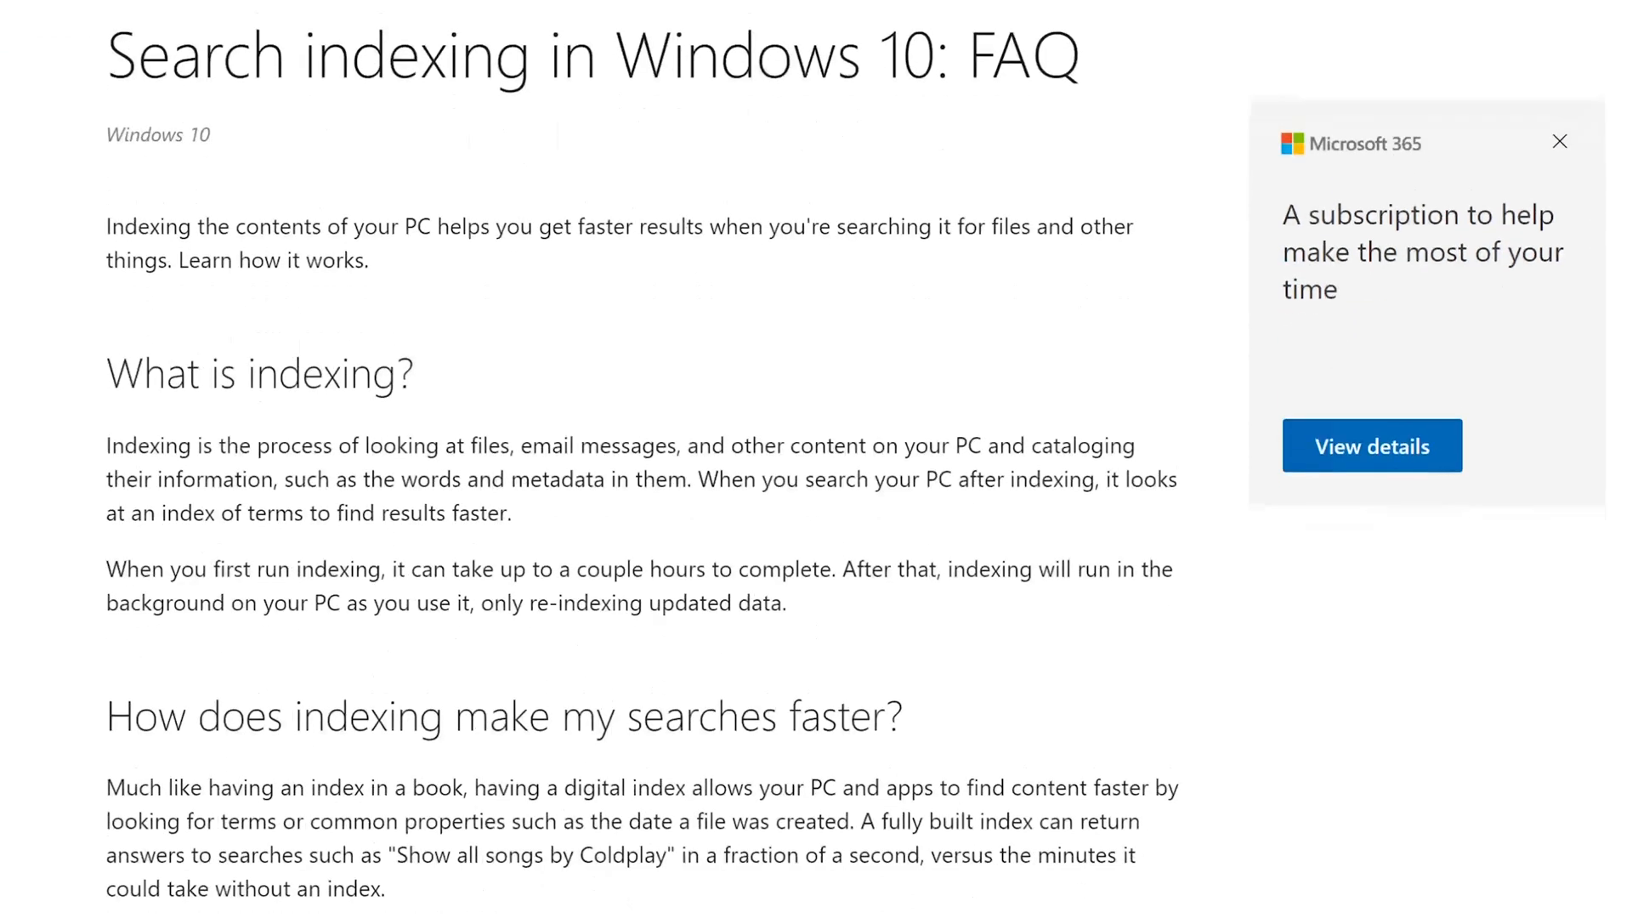
{"action": "scroll", "coordinate": [1623, 420], "scroll_direction": "down", "scroll_amount": 6}
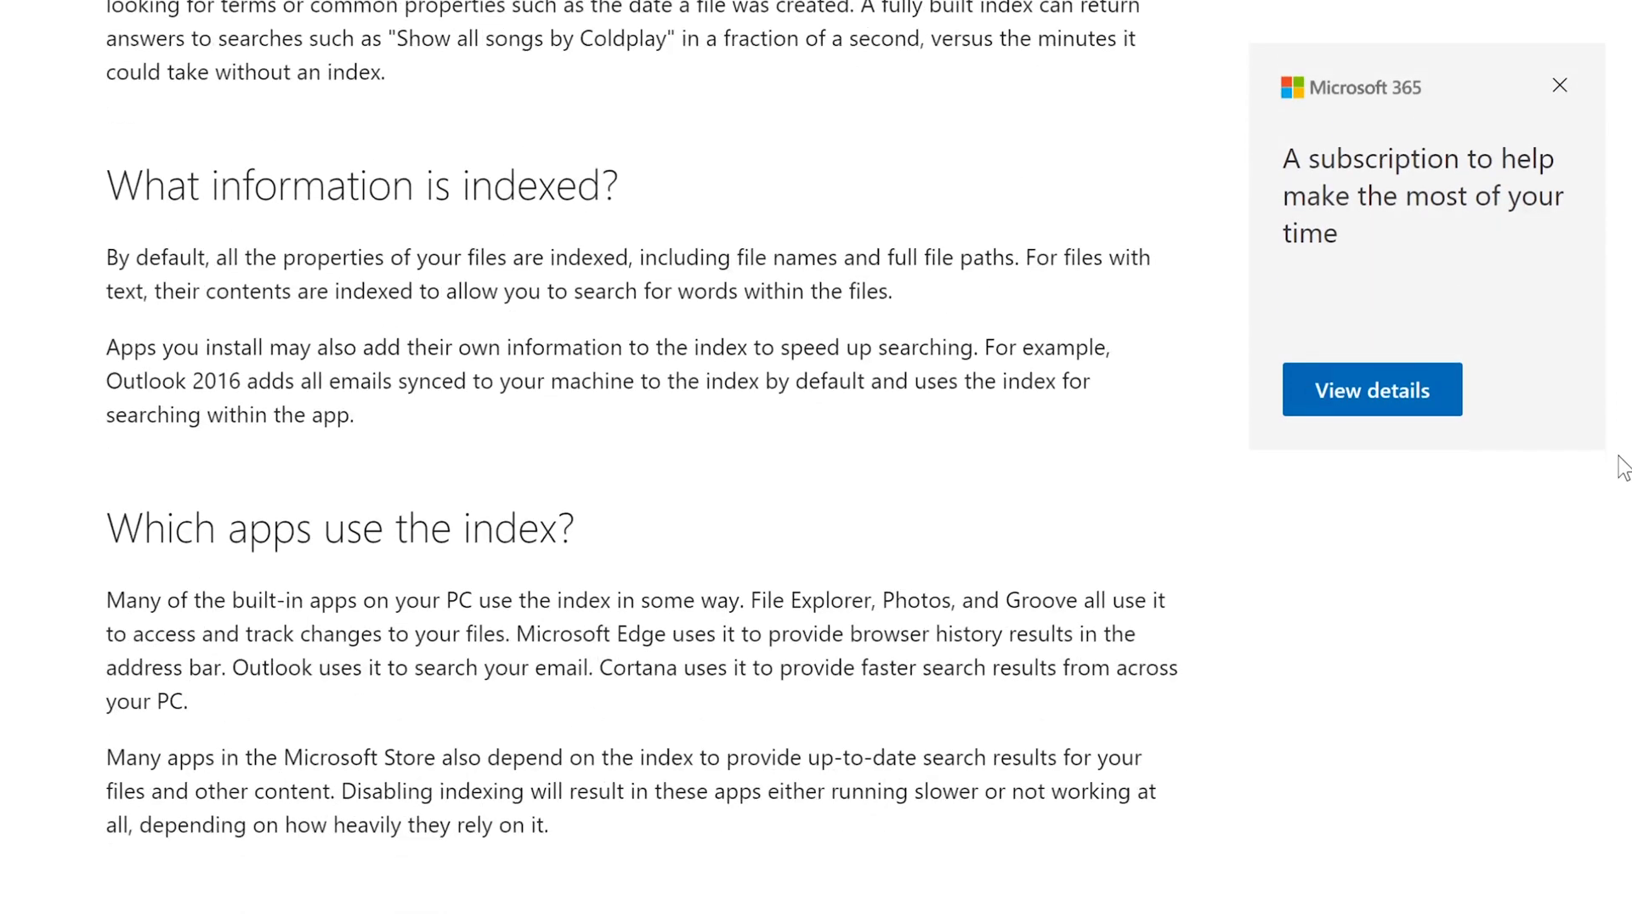
{"action": "scroll", "coordinate": [1626, 557], "scroll_direction": "up", "scroll_amount": 3}
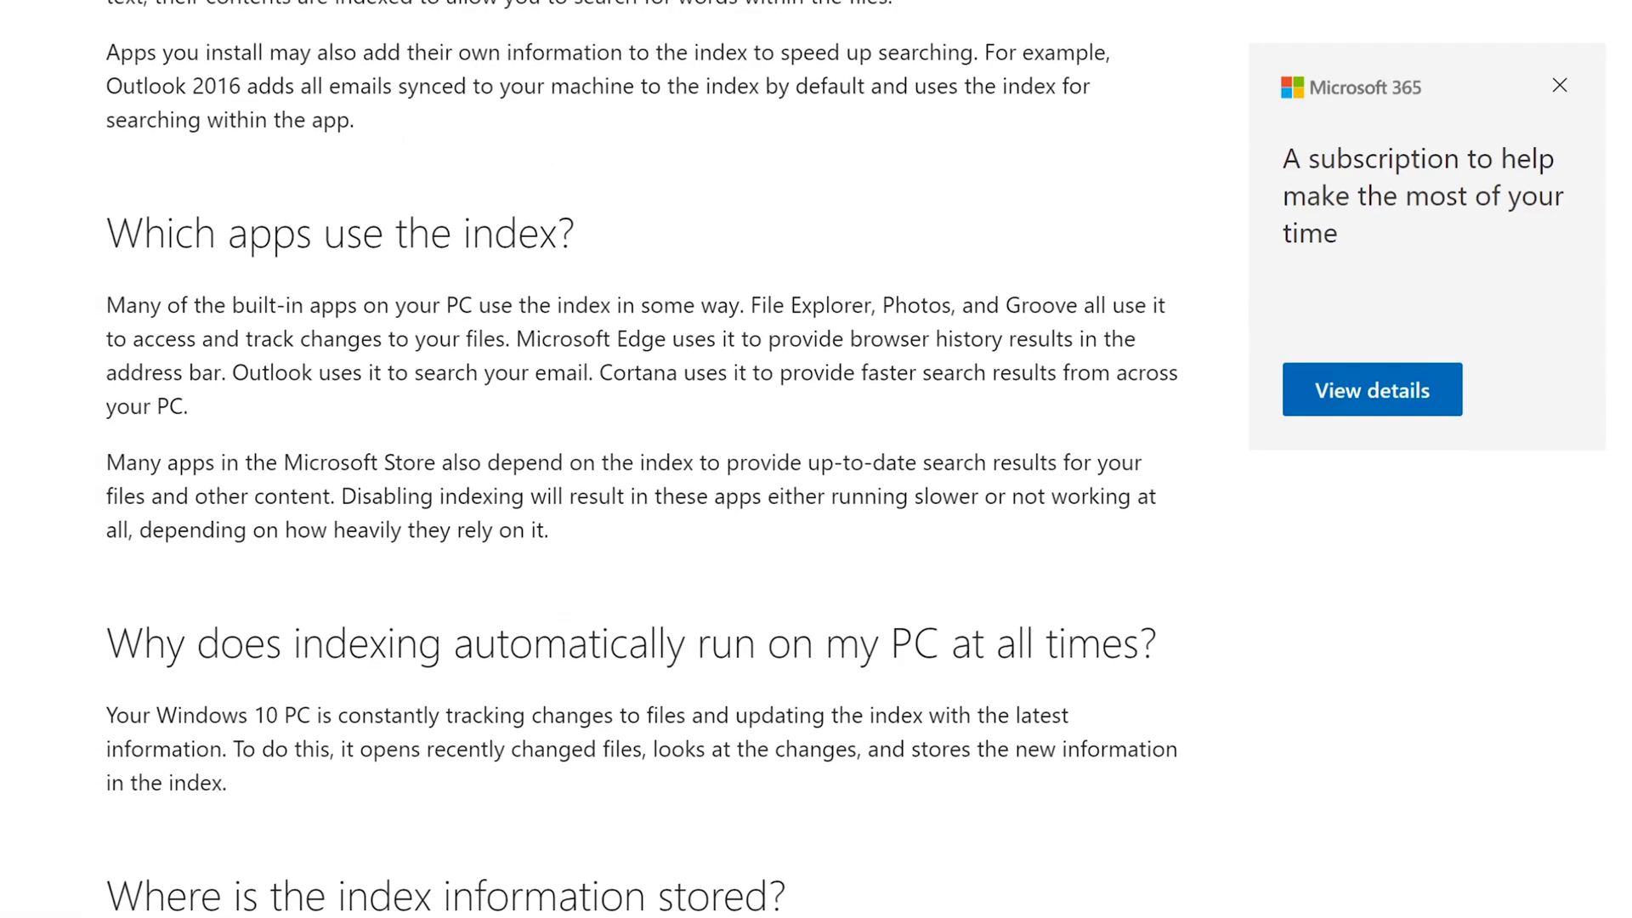
{"action": "scroll", "coordinate": [641, 459], "scroll_direction": "up", "scroll_amount": 1}
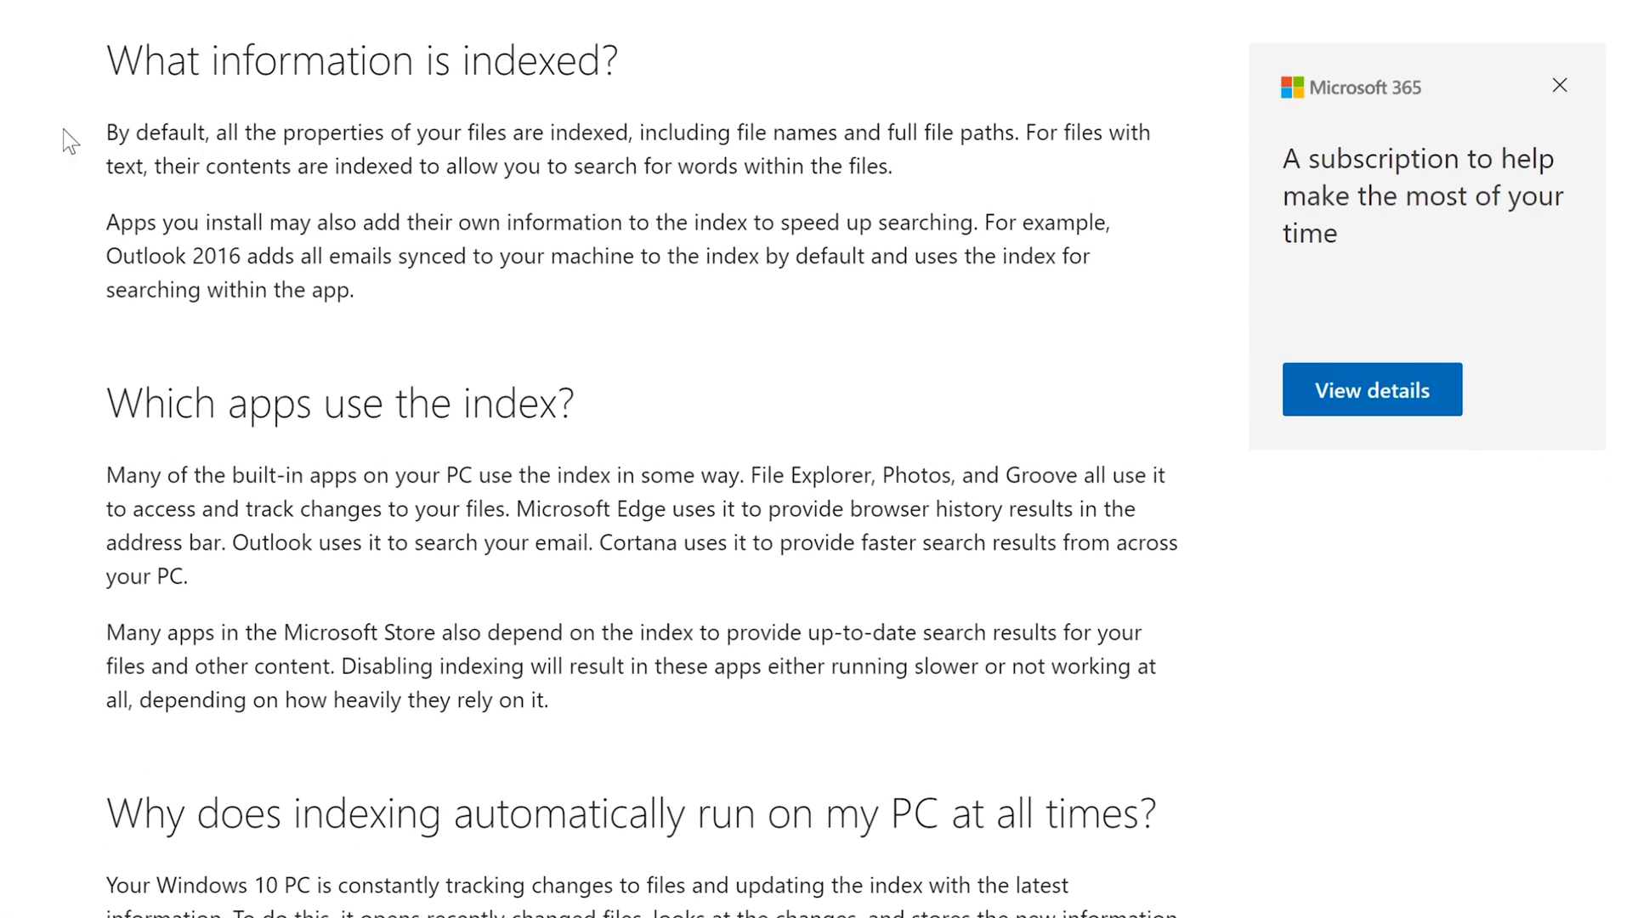
{"action": "left_click_drag", "start_coordinate": [105, 133], "coordinate": [179, 132]}
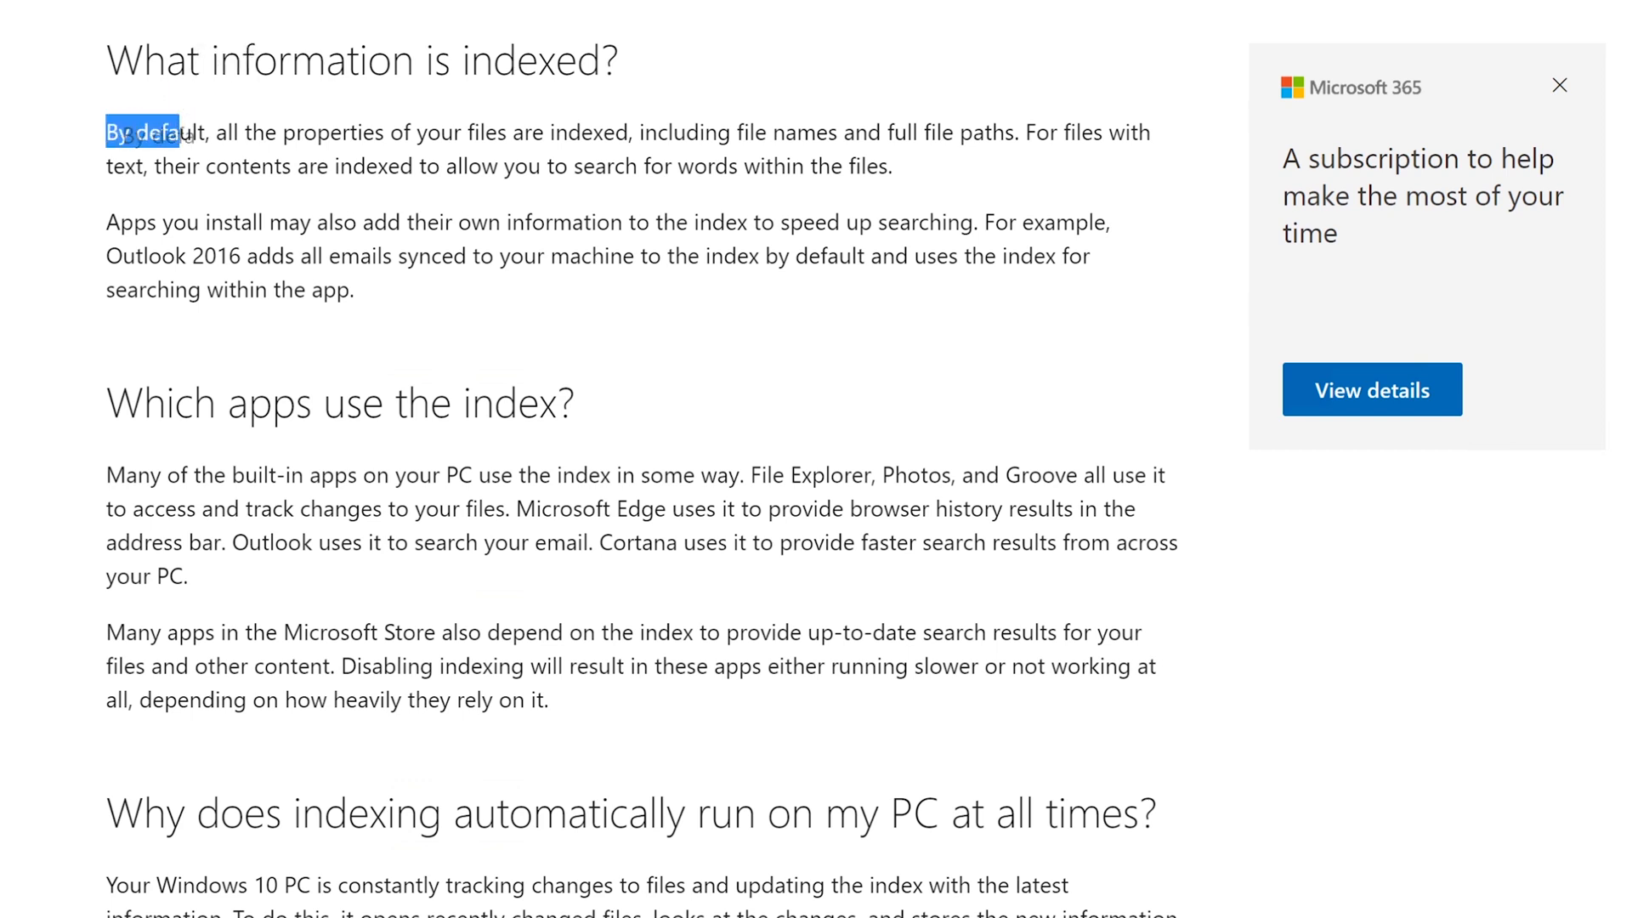
{"action": "left_click", "coordinate": [194, 135]}
{"action": "left_click_drag", "start_coordinate": [118, 133], "coordinate": [1022, 170]}
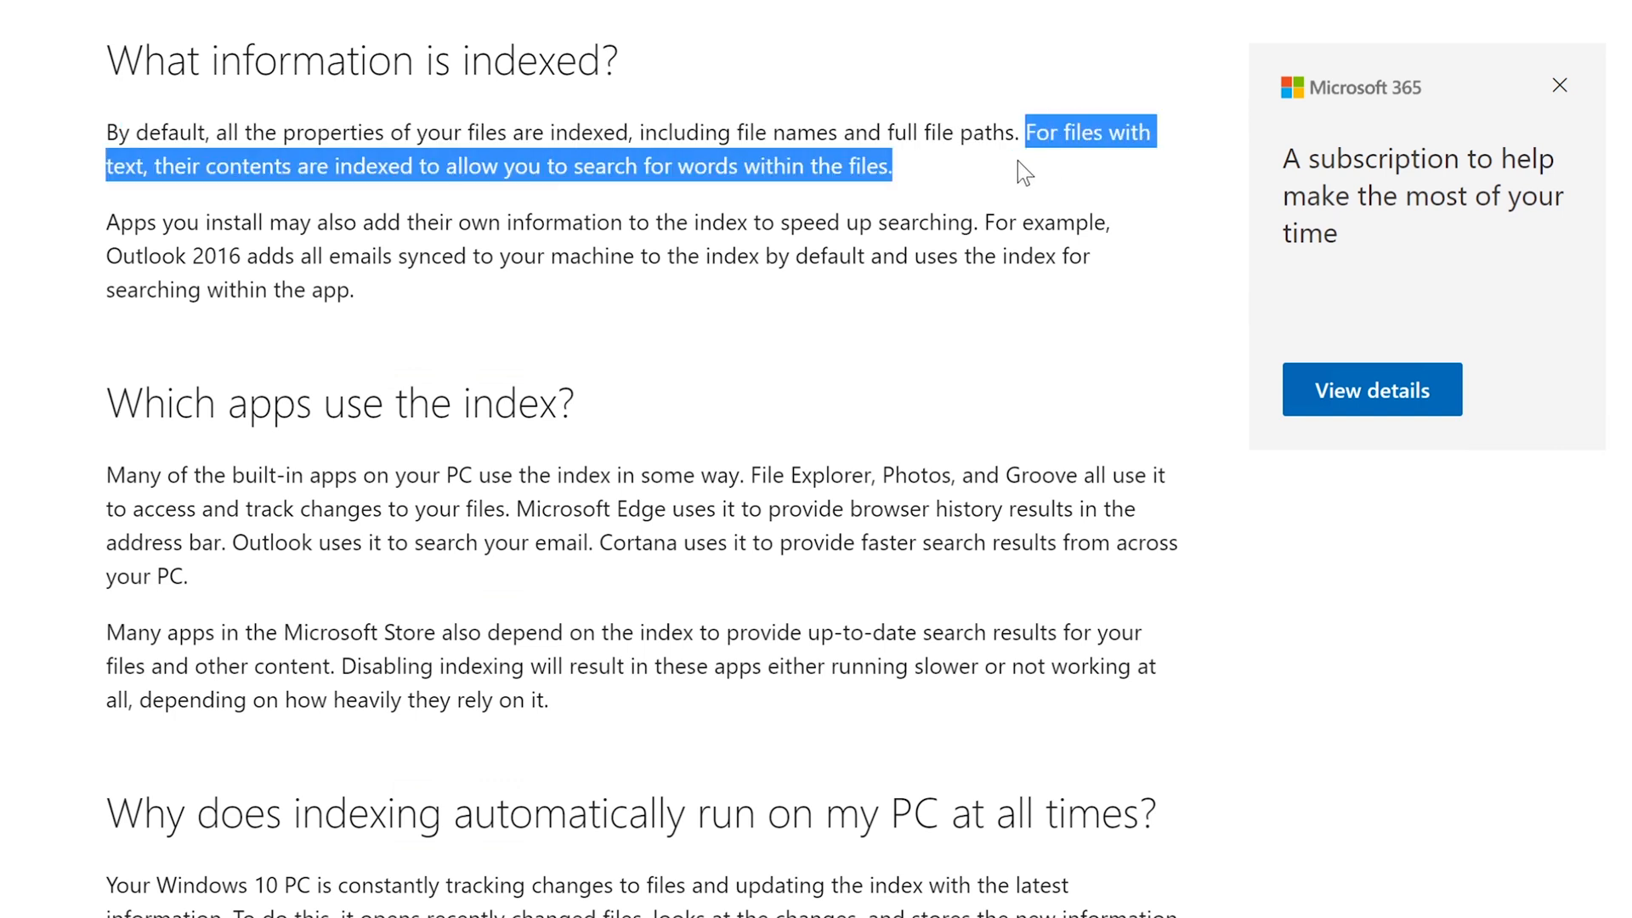
{"action": "left_click", "coordinate": [974, 196]}
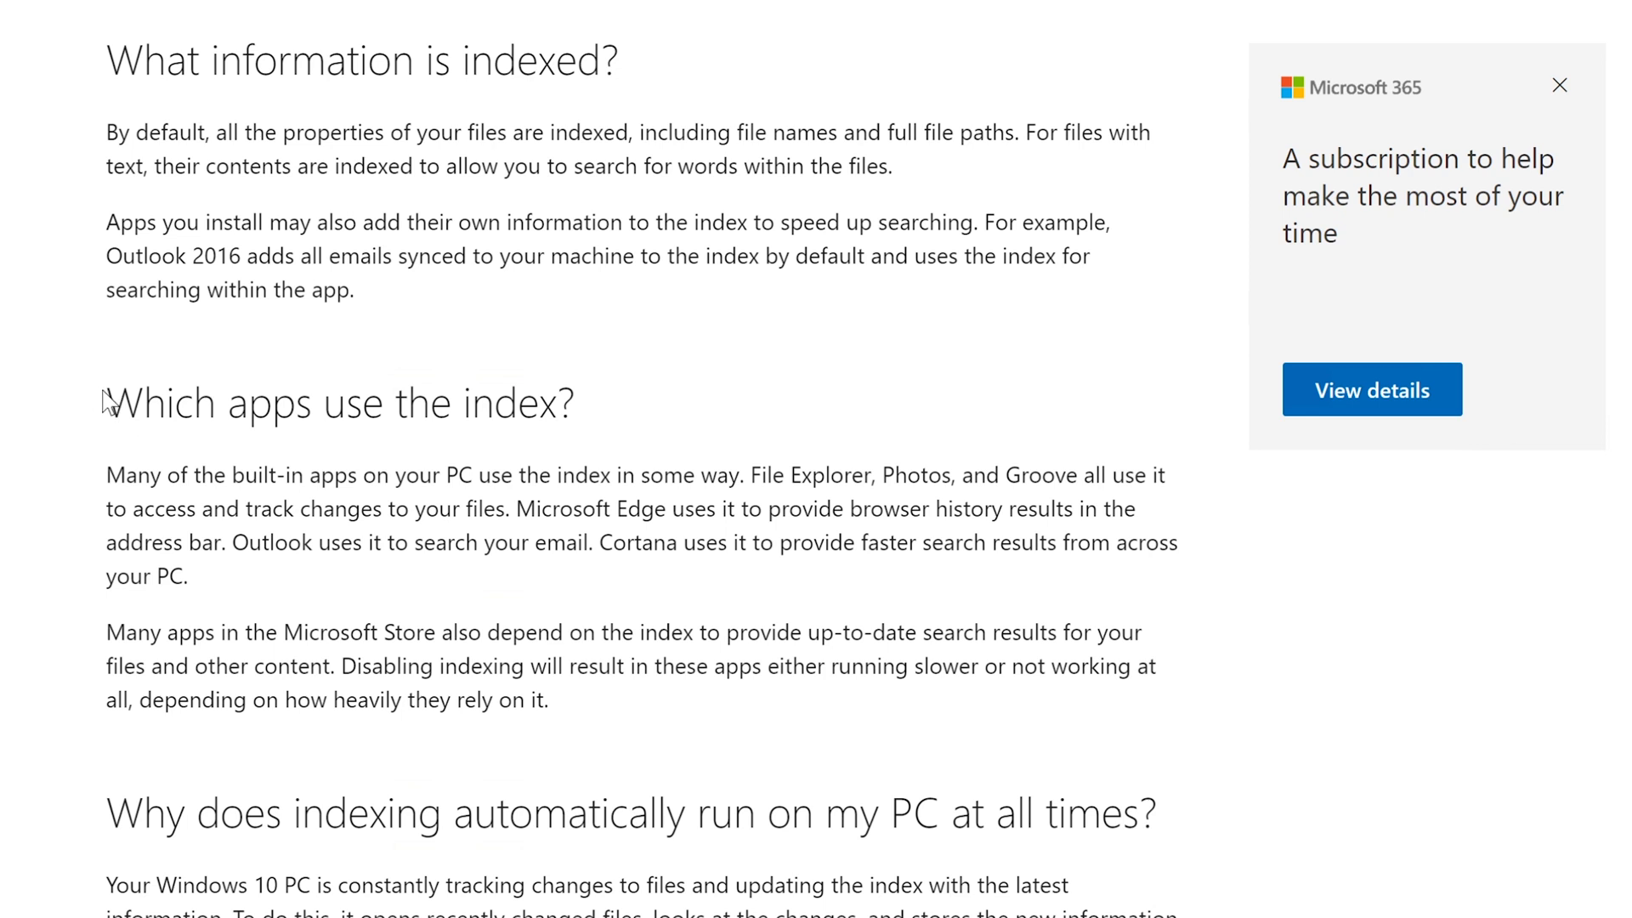
- Examine the FAQ's section on which apps use the index, focusing on the sentence about Outlook
{"action": "left_click_drag", "start_coordinate": [98, 399], "coordinate": [609, 405]}
{"action": "left_click", "coordinate": [96, 478]}
{"action": "left_click_drag", "start_coordinate": [96, 478], "coordinate": [600, 542]}
{"action": "left_click", "coordinate": [233, 546]}
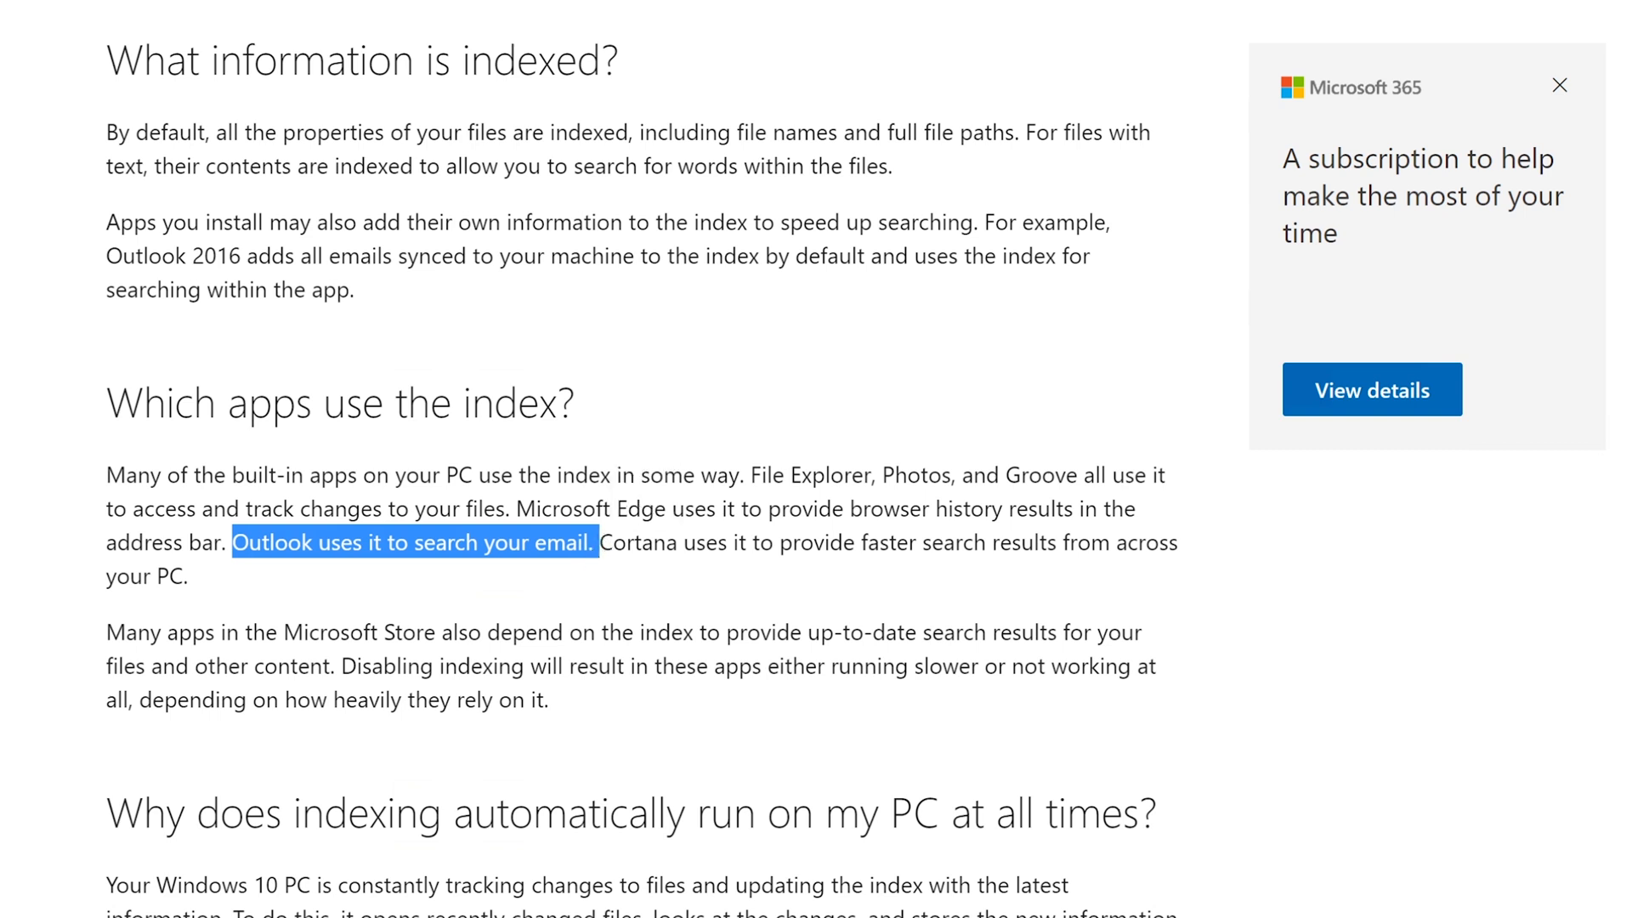
{"action": "left_click", "coordinate": [478, 562]}
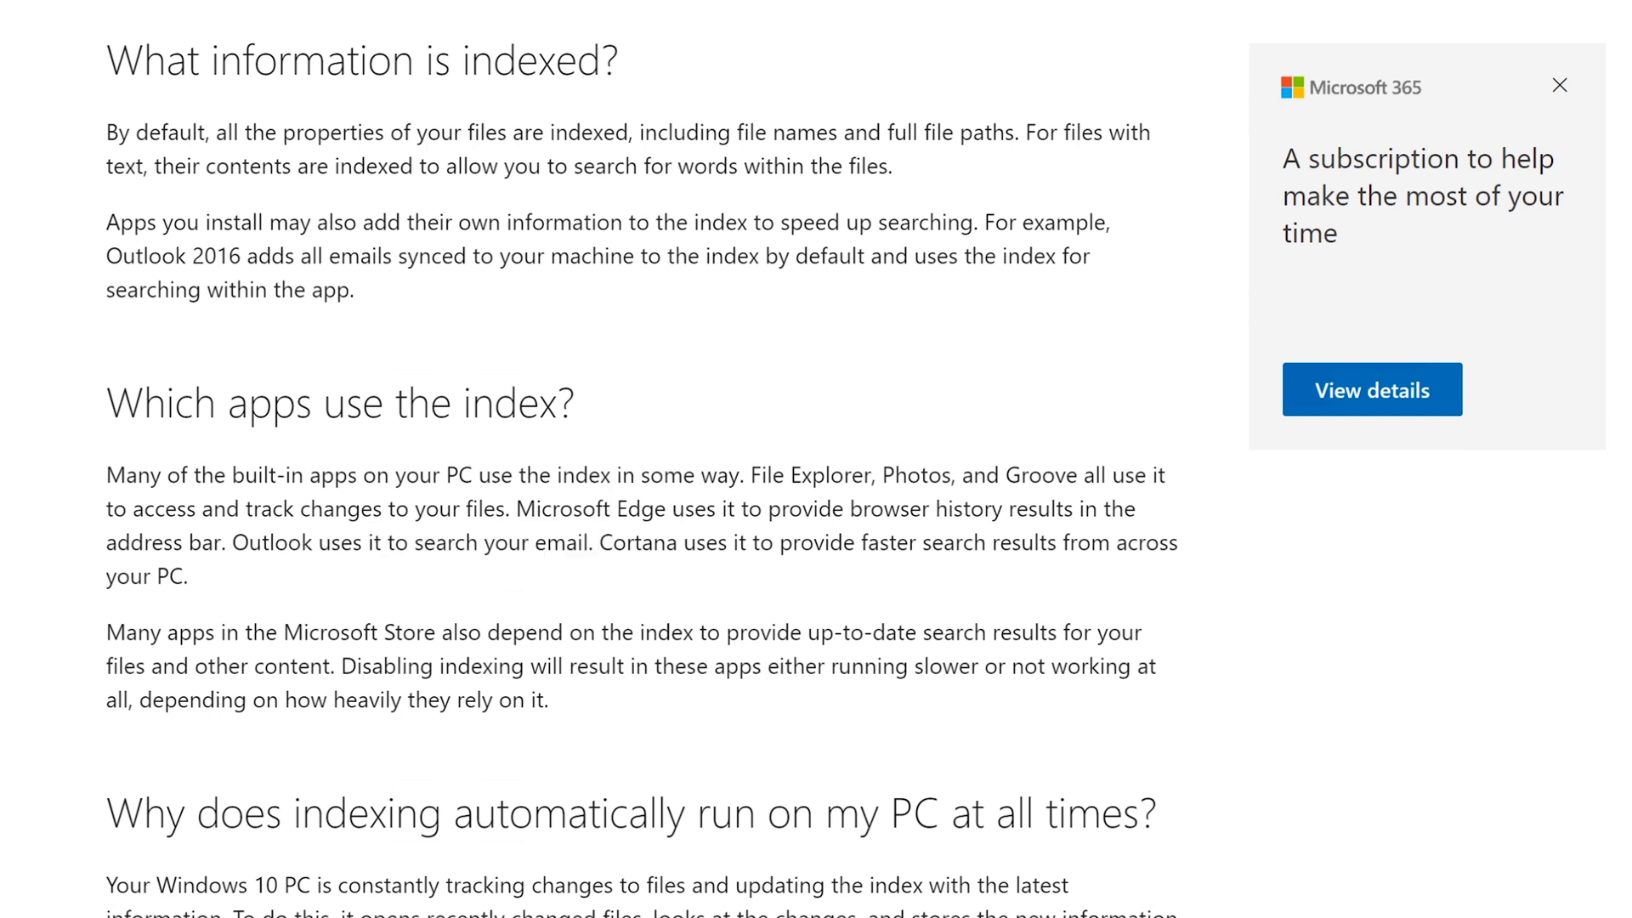
{"action": "left_click_drag", "start_coordinate": [227, 542], "coordinate": [594, 542]}
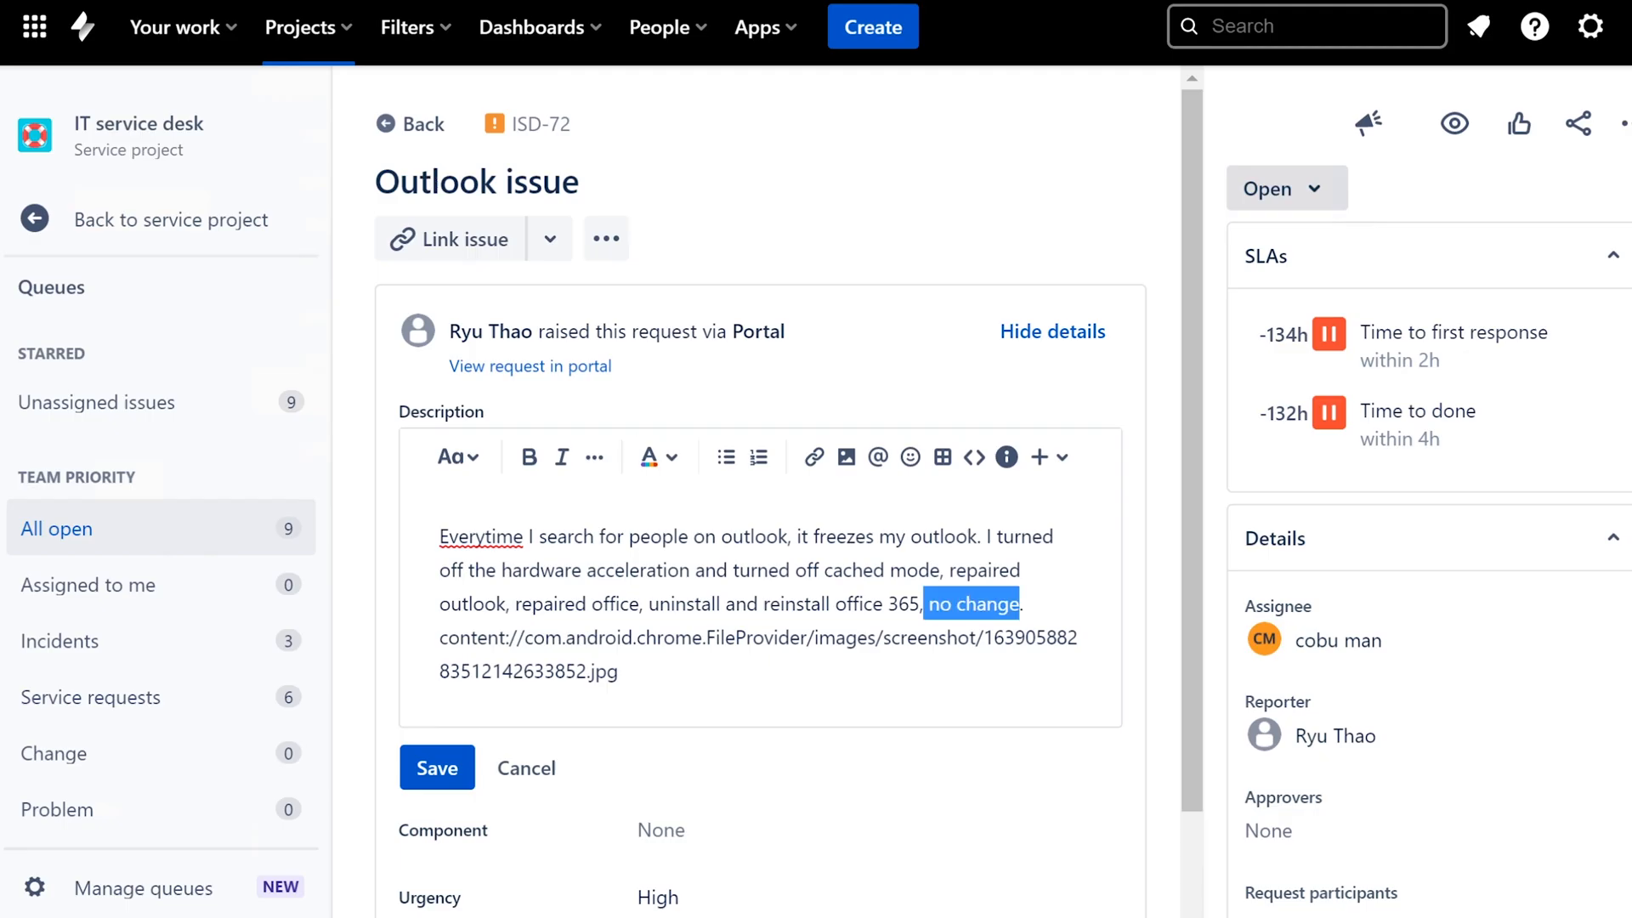
- Return to the Outlook issue ticket, examine its attached screenshot and close the image preview
{"action": "left_click", "coordinate": [725, 604]}
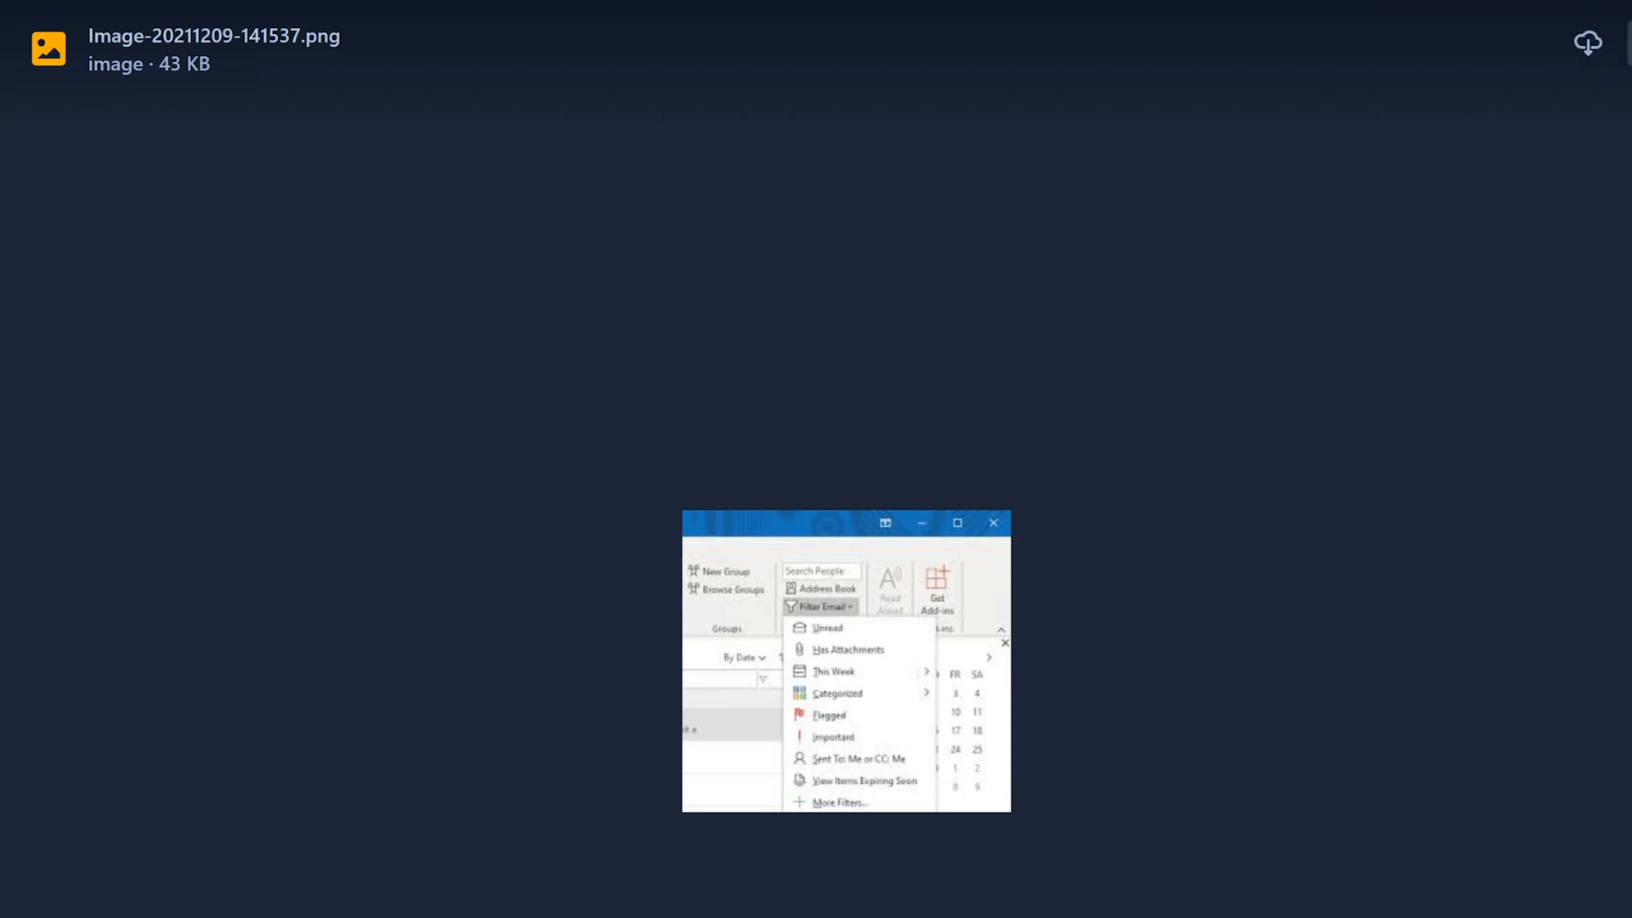
{"action": "left_click", "coordinate": [1627, 42]}
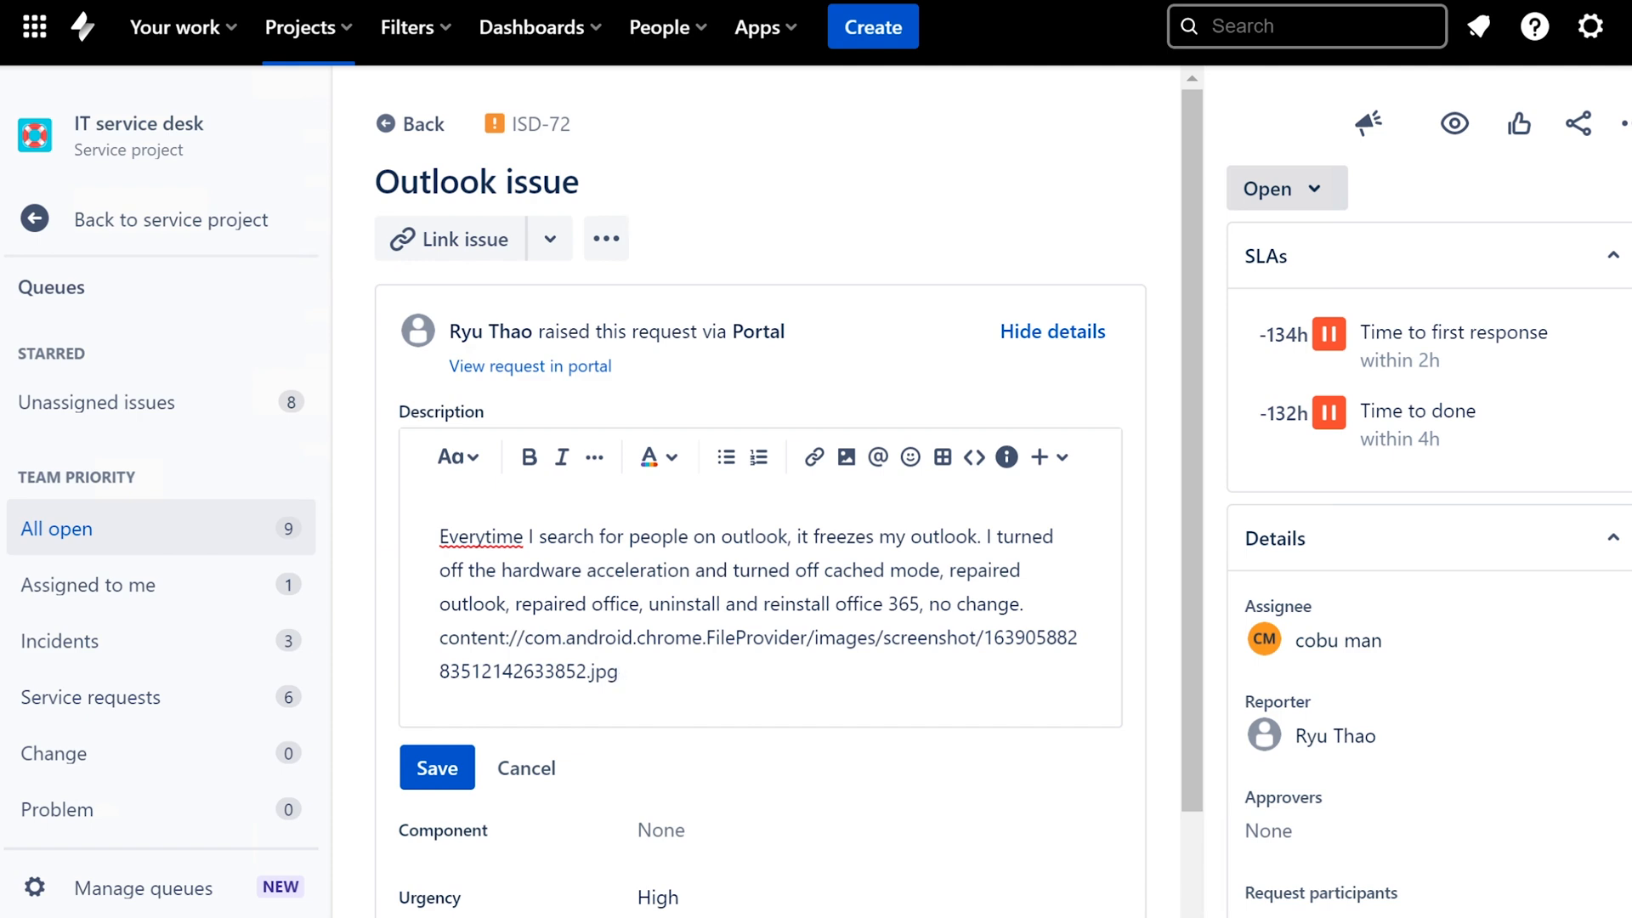
- Open Task Manager, check the processes' CPU load and the memory performance, and close it
{"action": "right_click", "coordinate": [867, 917]}
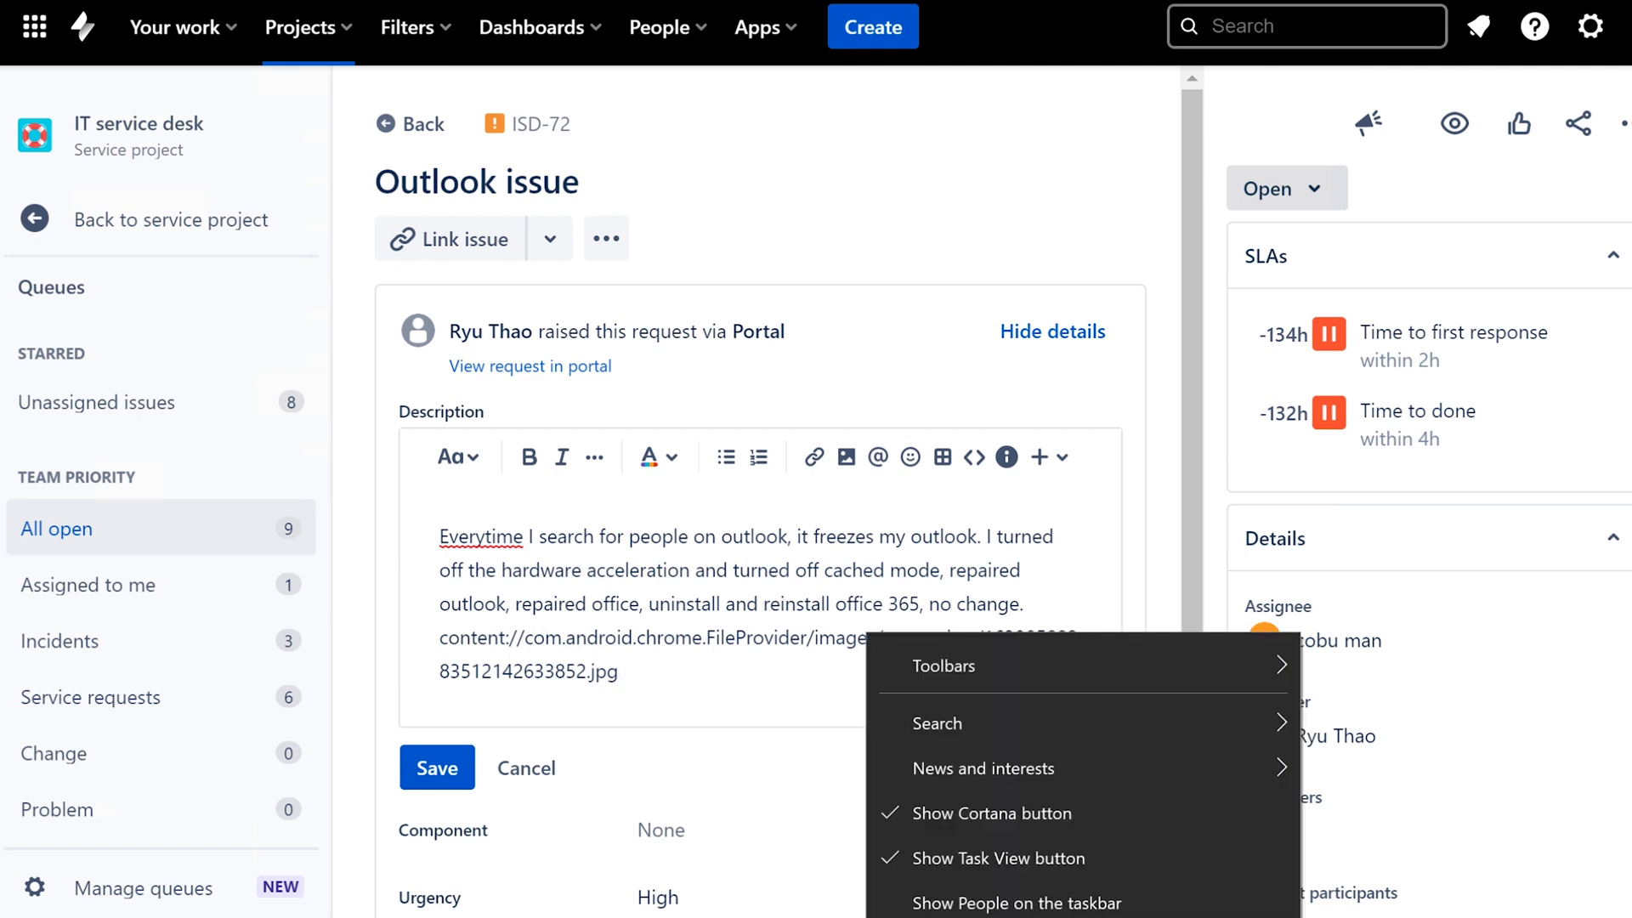
{"action": "left_click", "coordinate": [935, 917]}
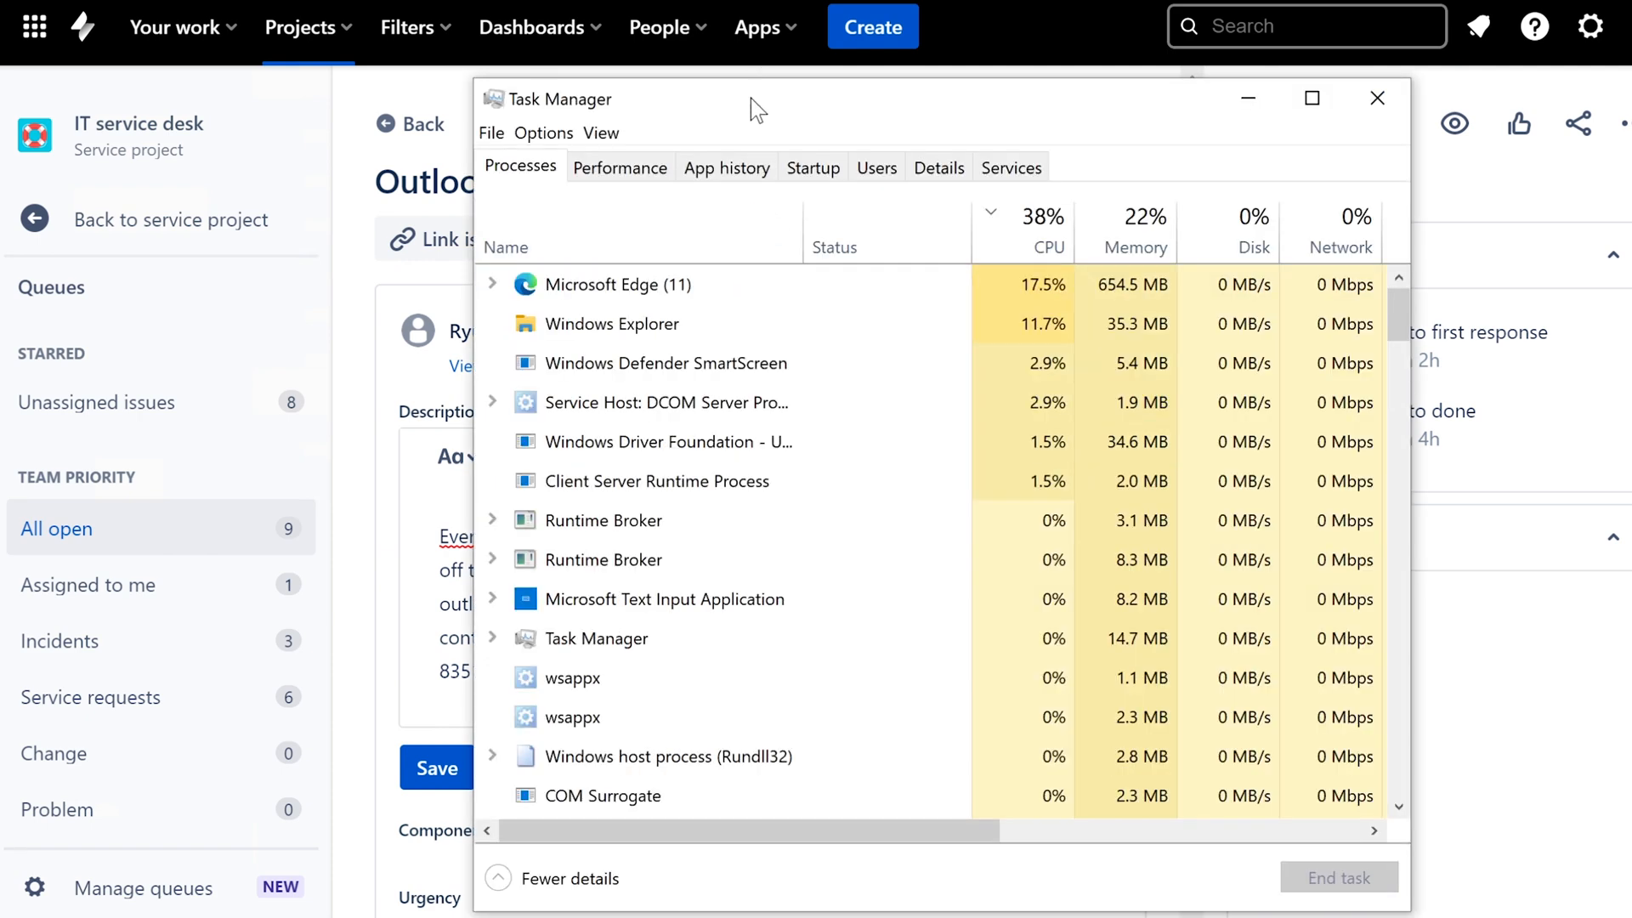
{"action": "left_click_drag", "start_coordinate": [751, 99], "coordinate": [623, 145]}
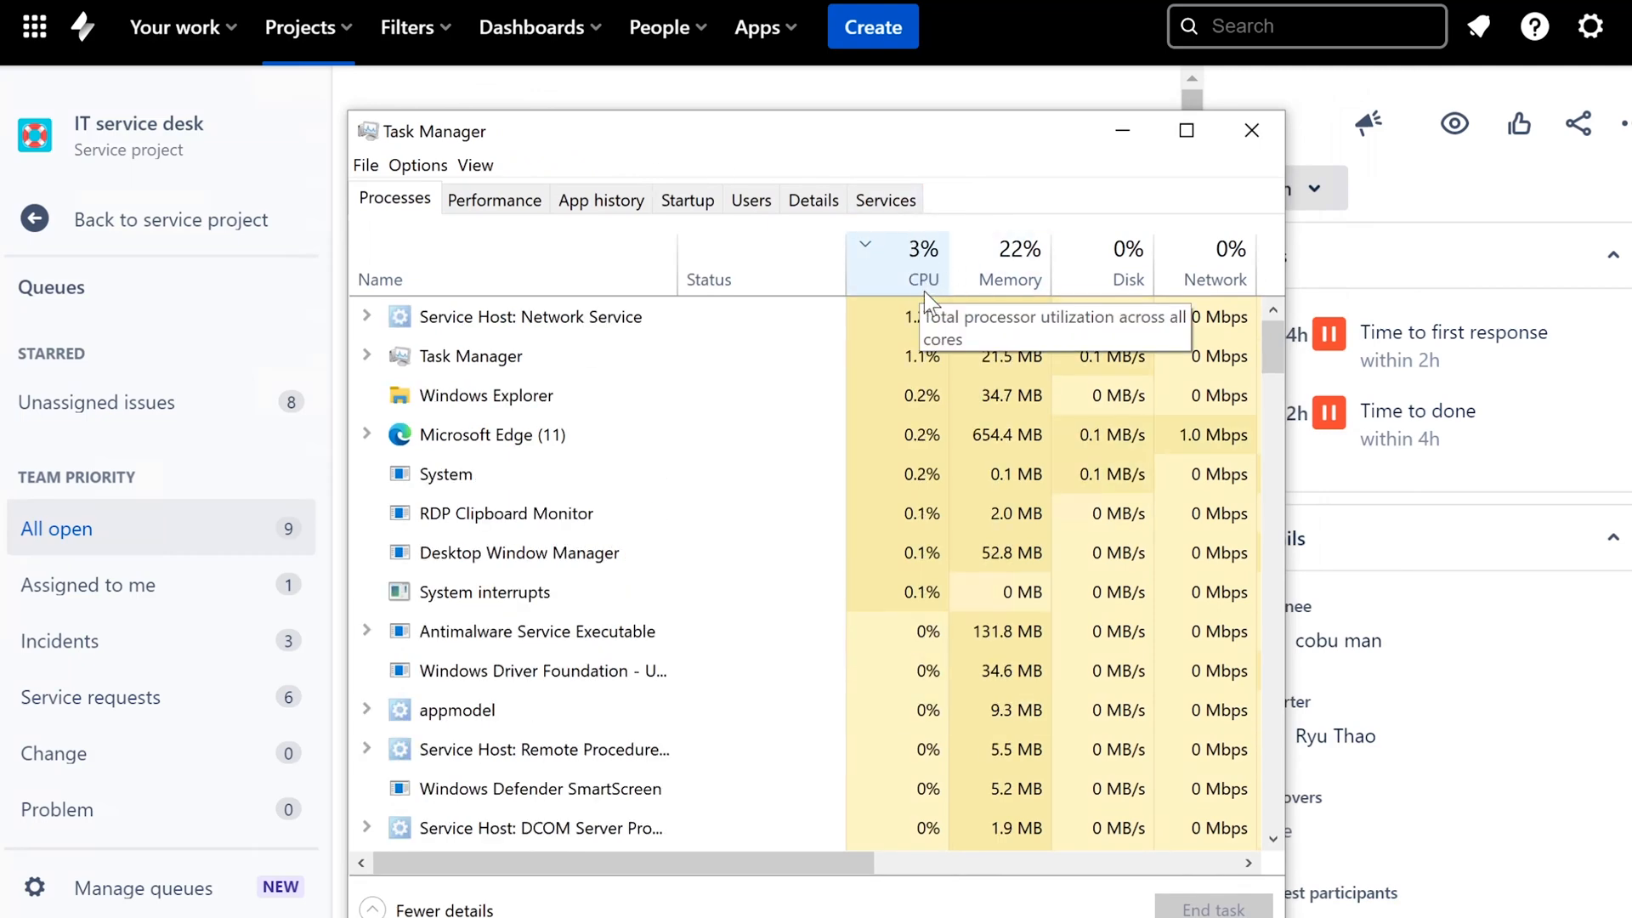
{"action": "left_click", "coordinate": [494, 198]}
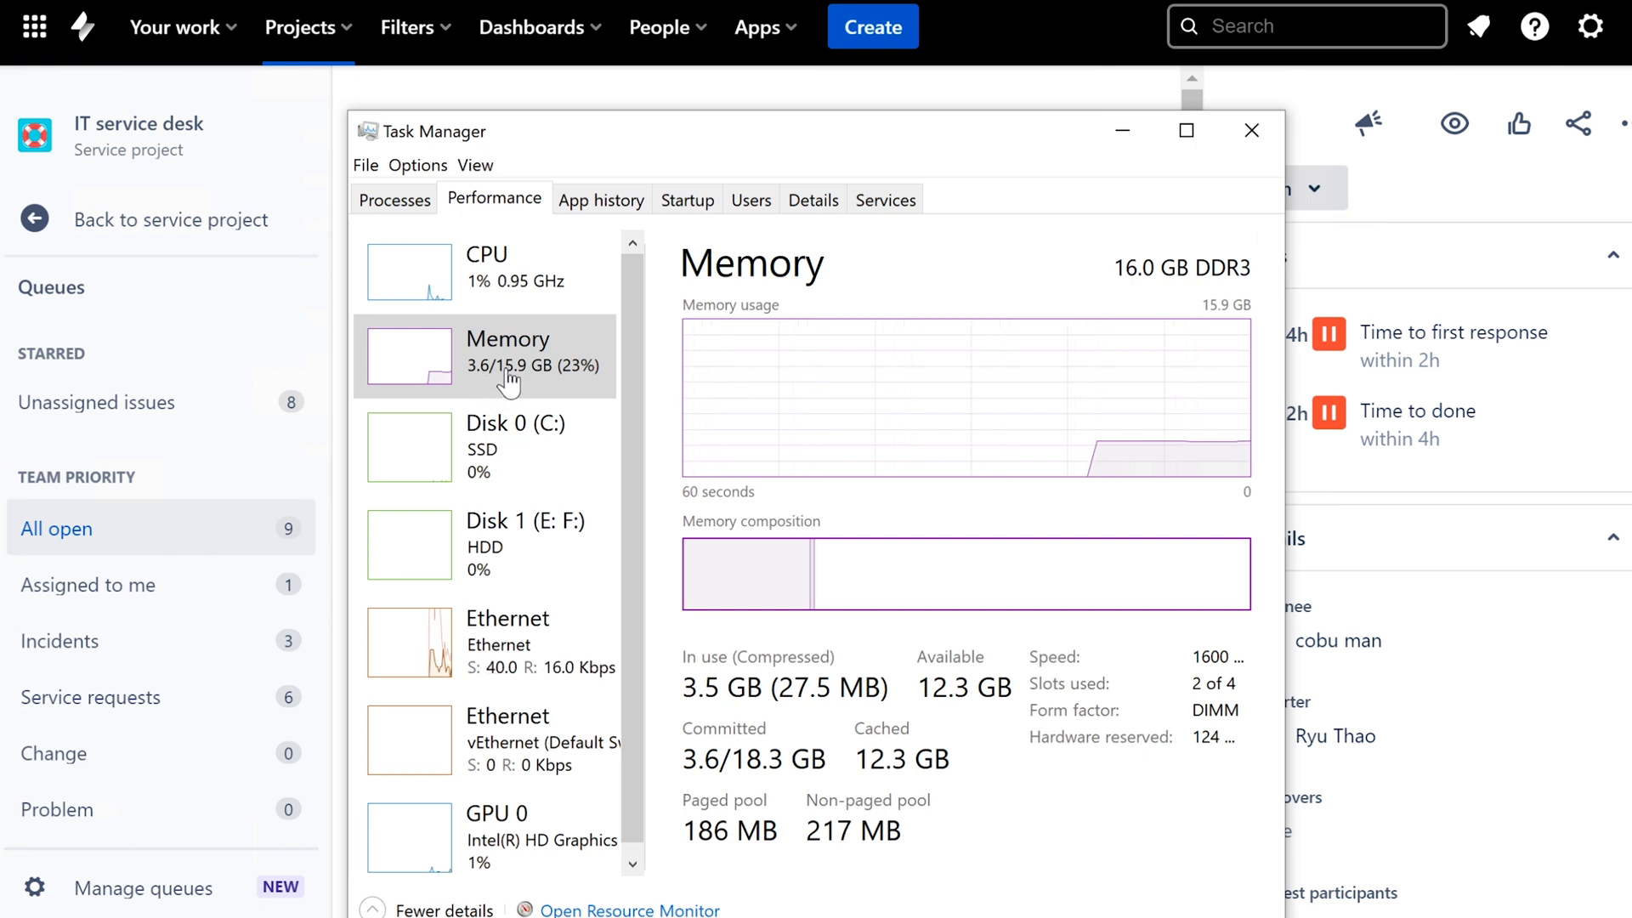
{"action": "left_click", "coordinate": [1237, 128]}
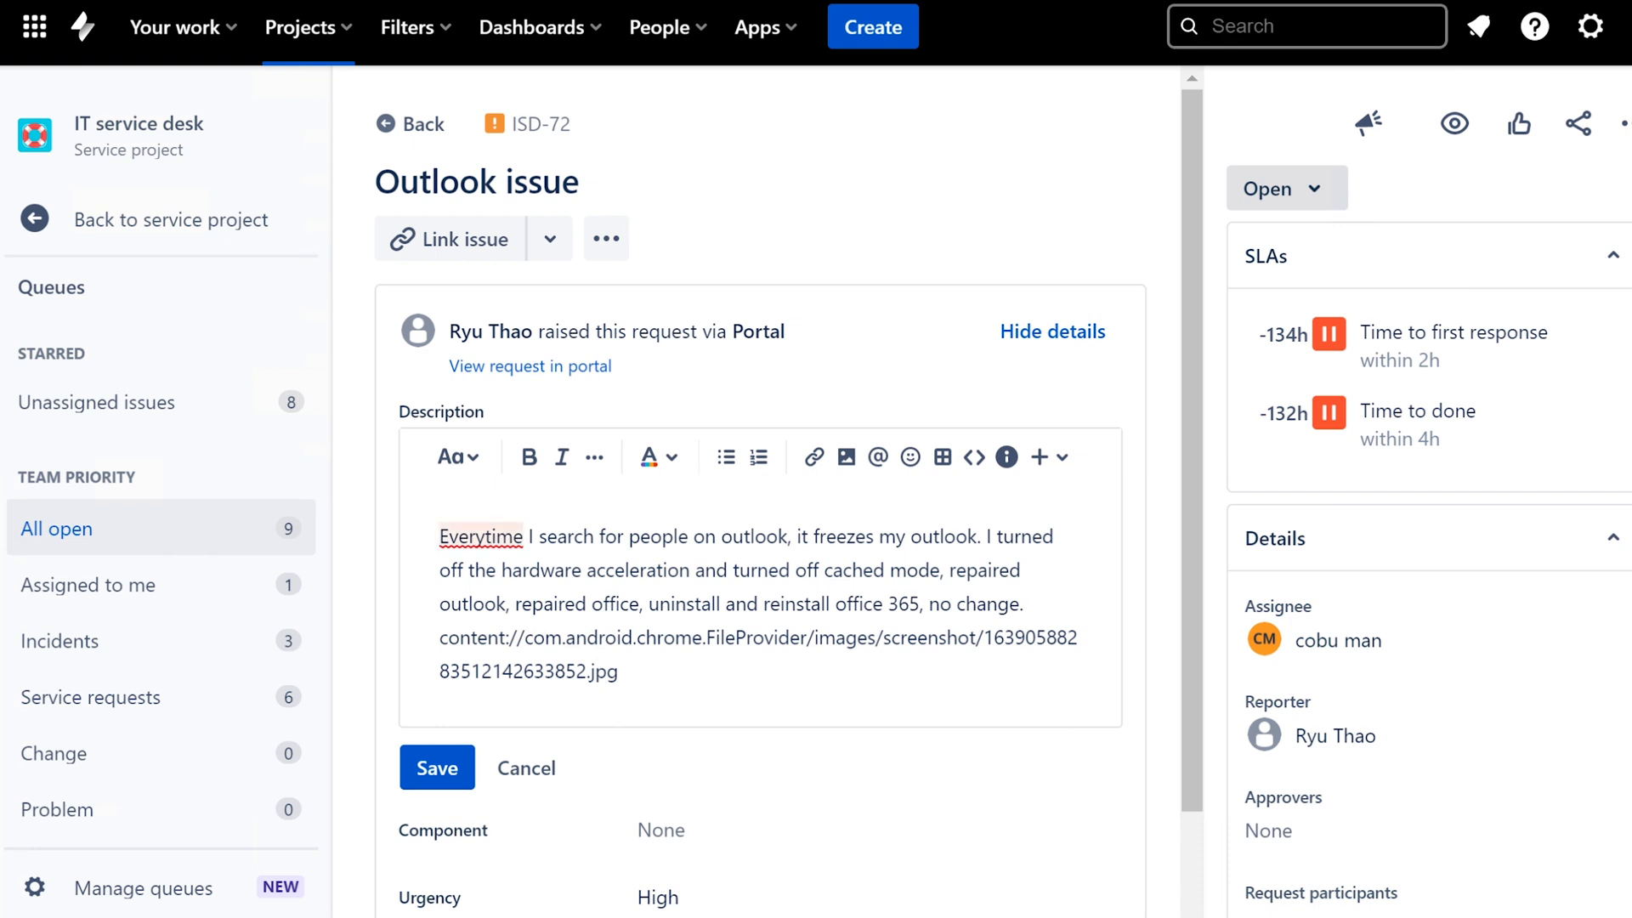
- Examine the ticket description's wording about searching for people on Outlook and the details down to the attachments
{"action": "left_click_drag", "start_coordinate": [524, 536], "coordinate": [788, 536]}
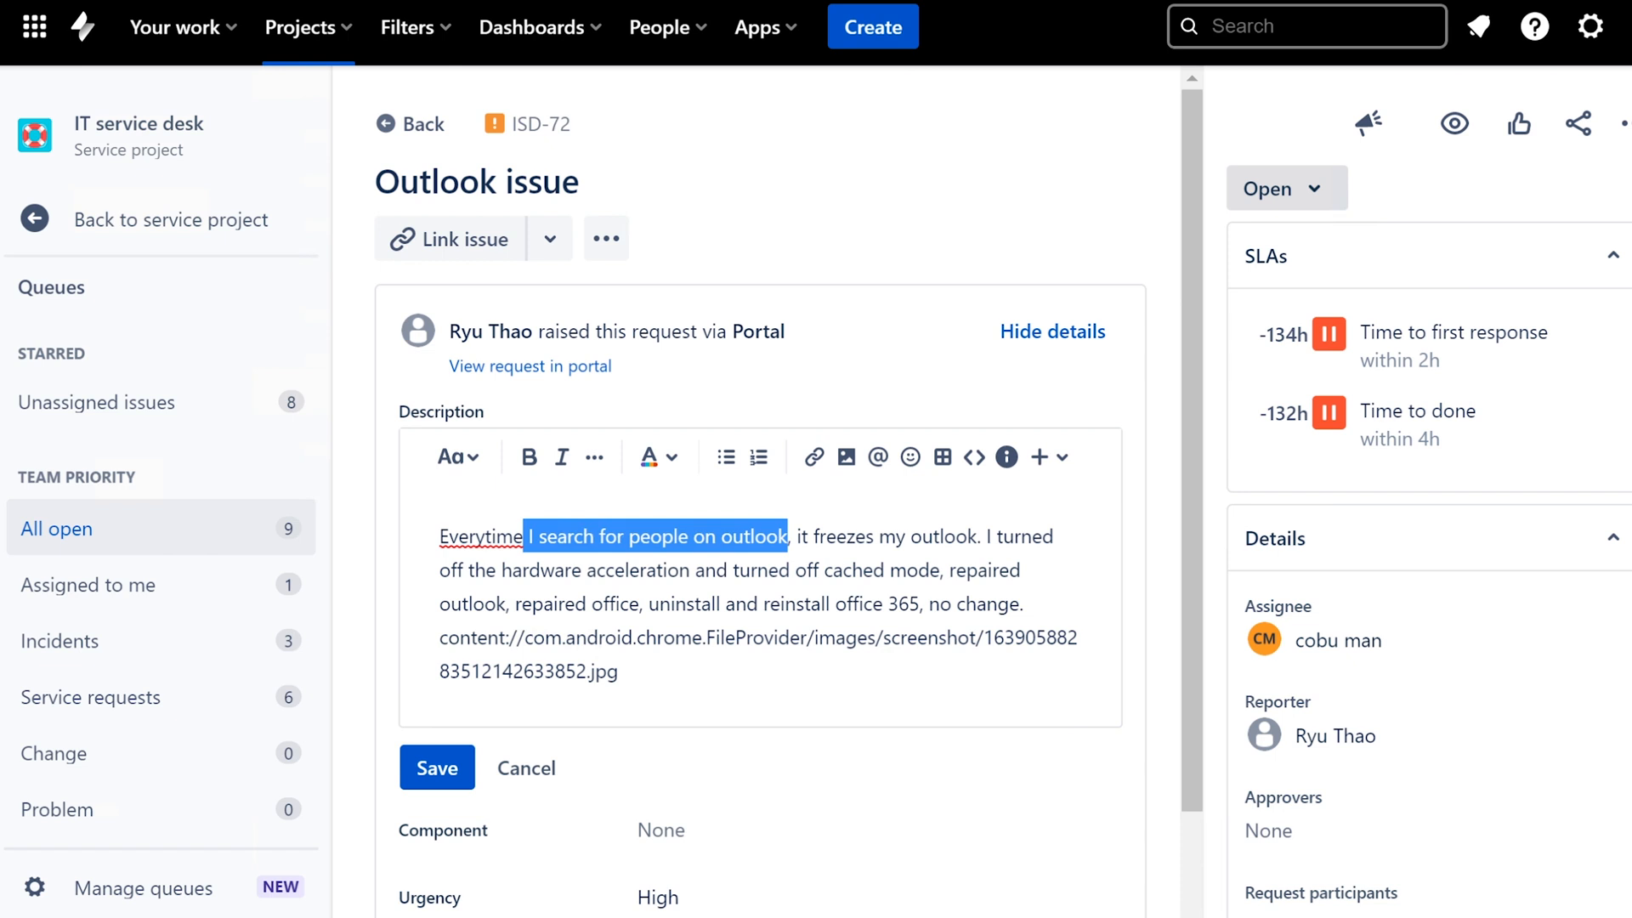
{"action": "left_click", "coordinate": [673, 537]}
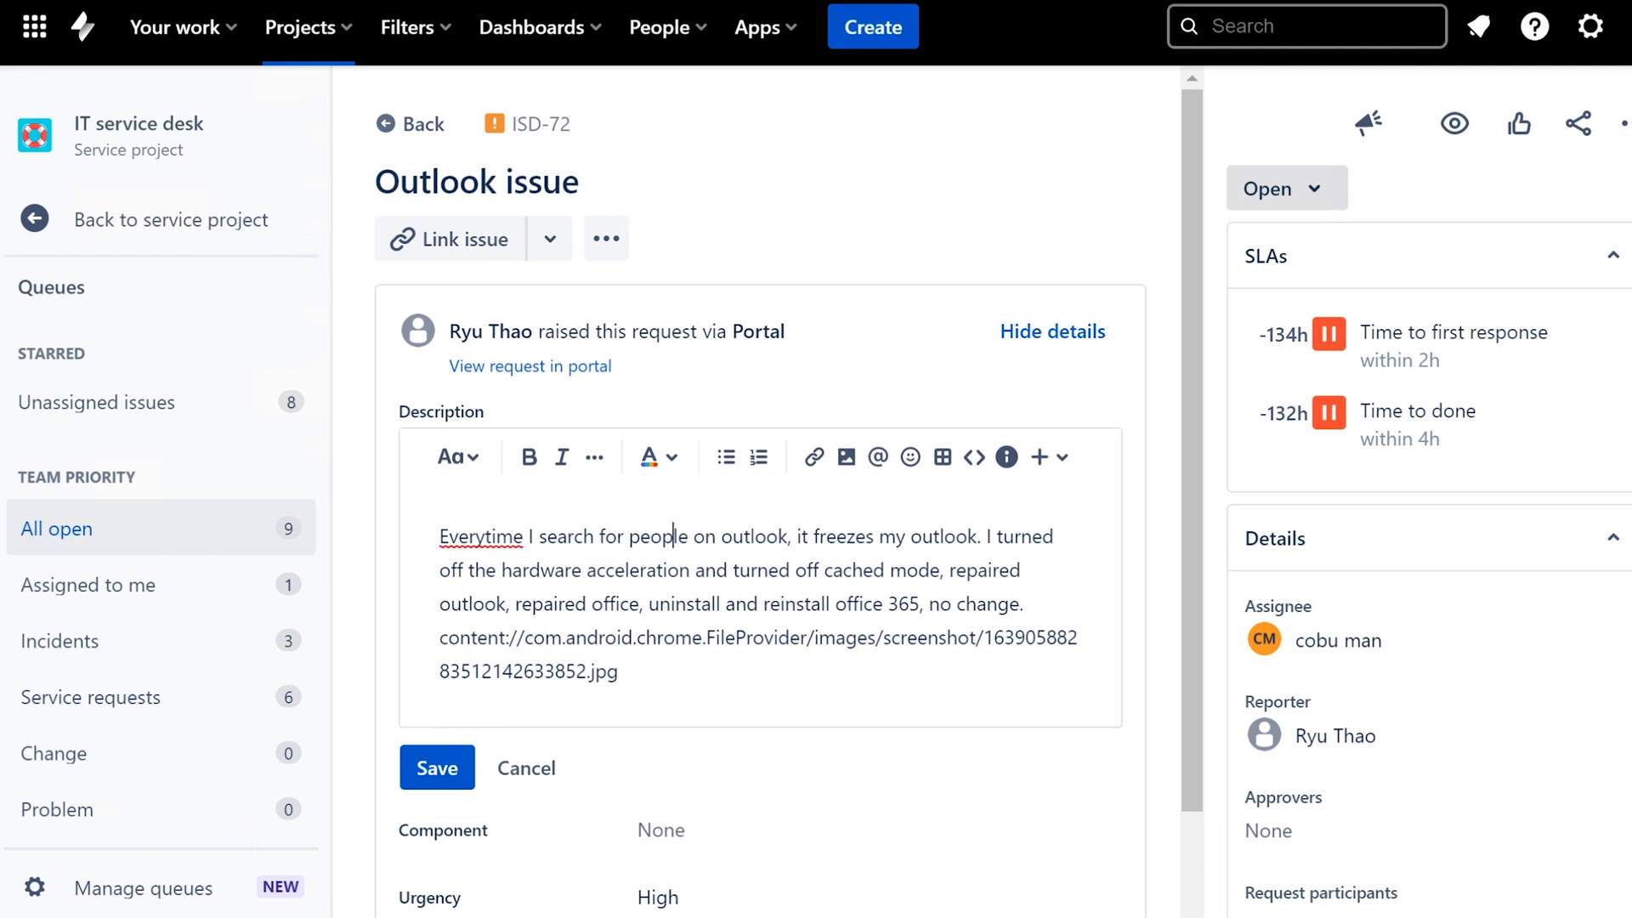
{"action": "left_click_drag", "start_coordinate": [628, 536], "coordinate": [788, 536]}
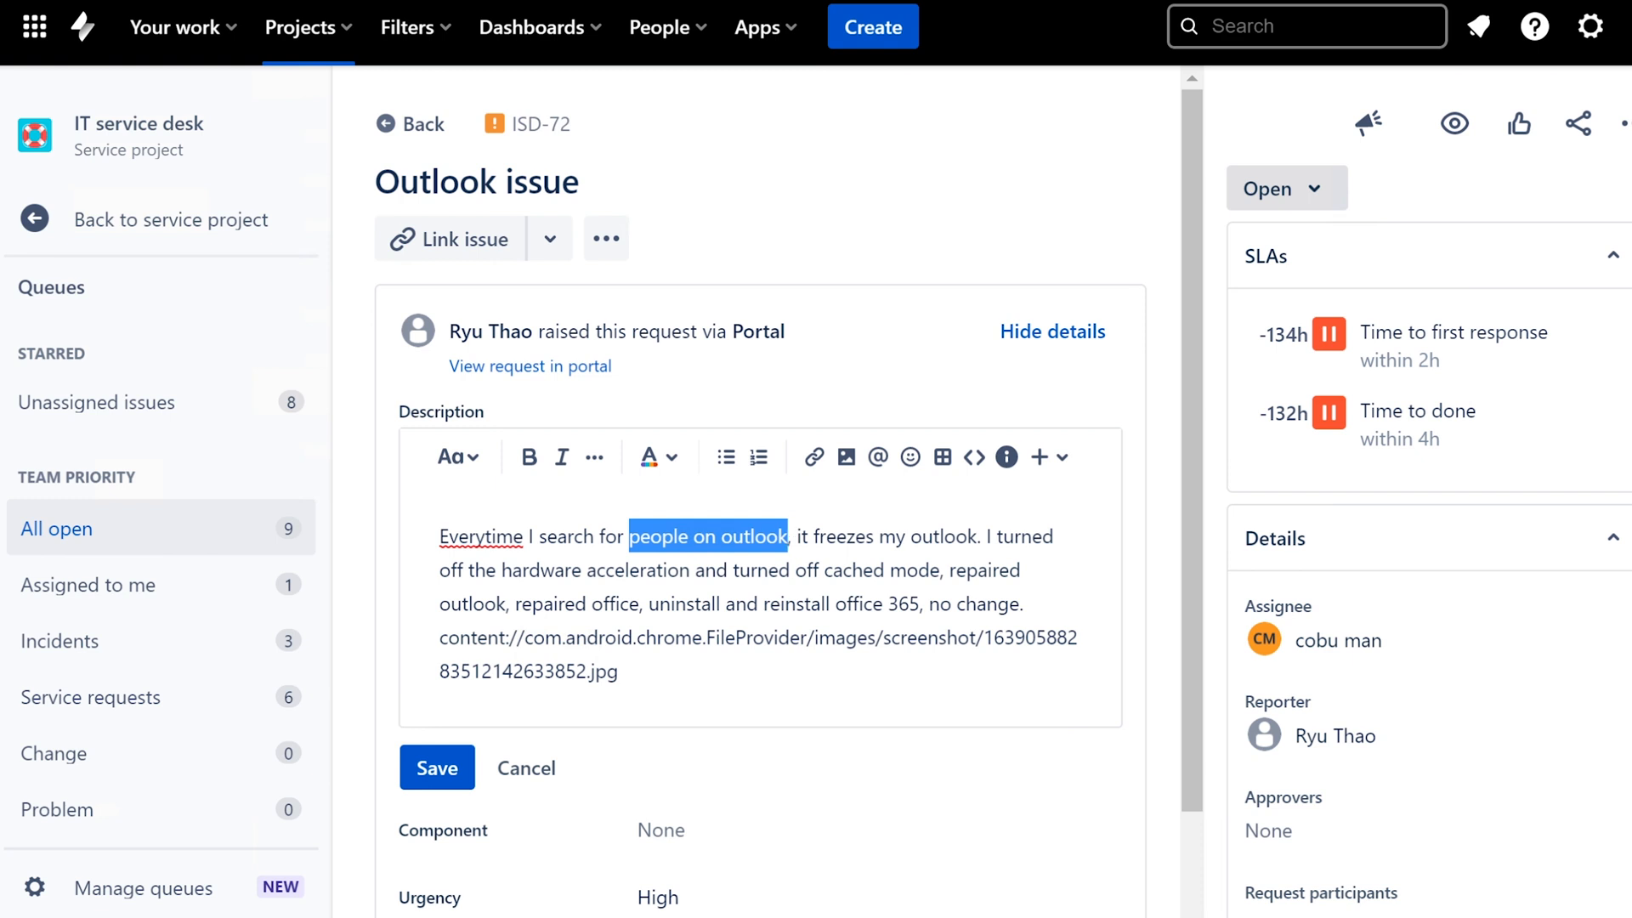
{"action": "left_click", "coordinate": [750, 569]}
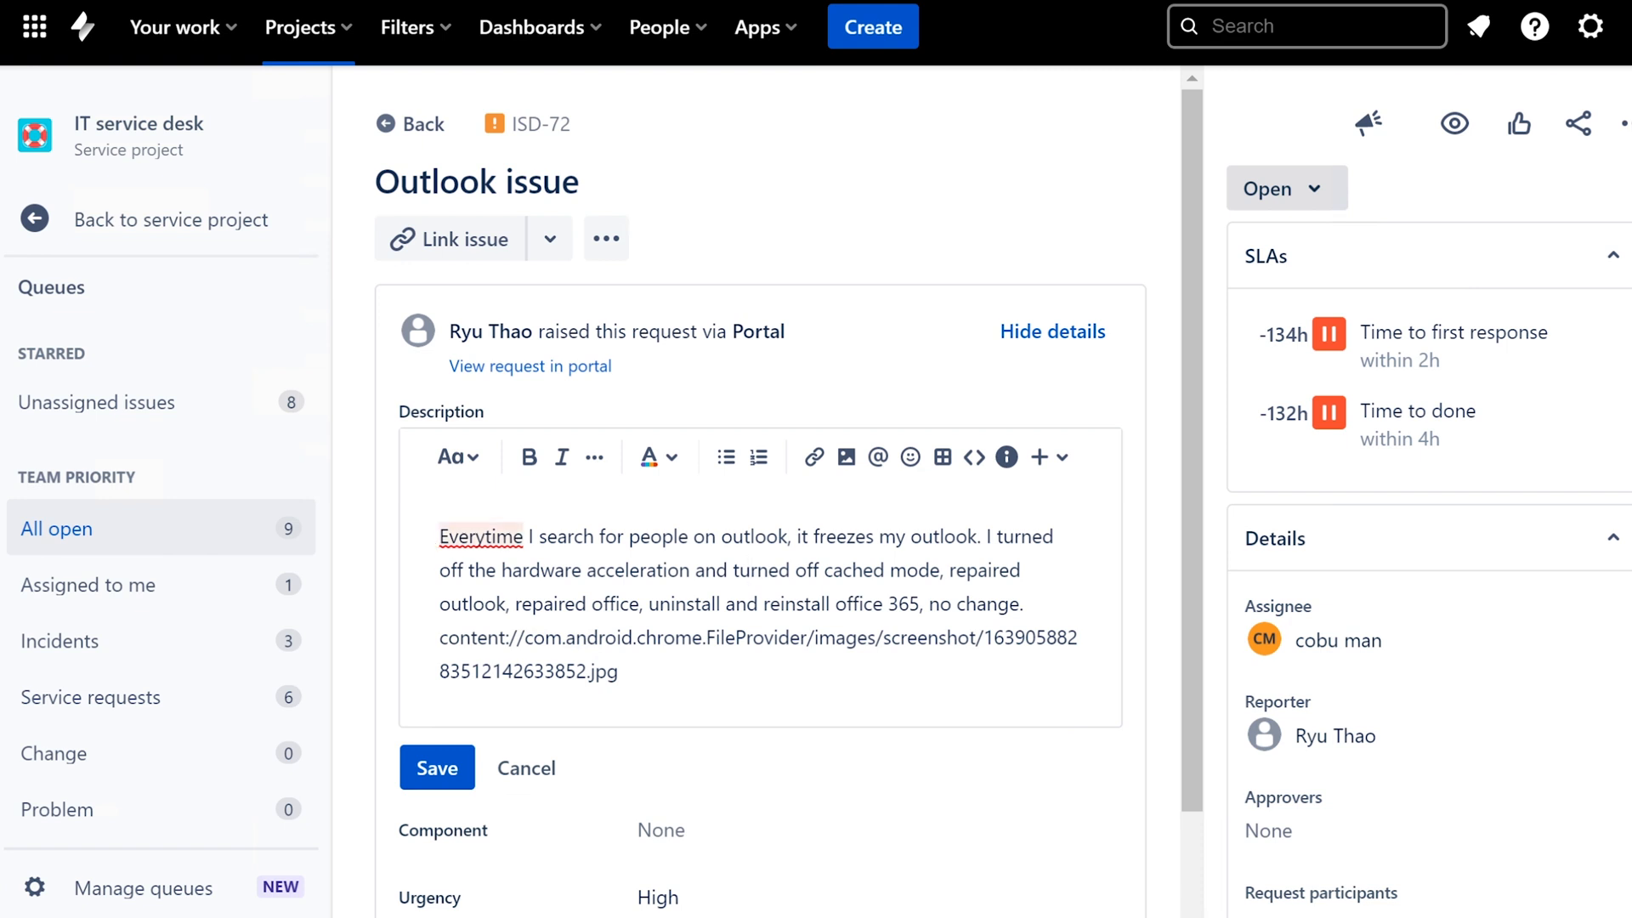
{"action": "left_click", "coordinate": [476, 537]}
{"action": "left_click", "coordinate": [764, 536]}
{"action": "left_click_drag", "start_coordinate": [1192, 372], "coordinate": [1194, 474]}
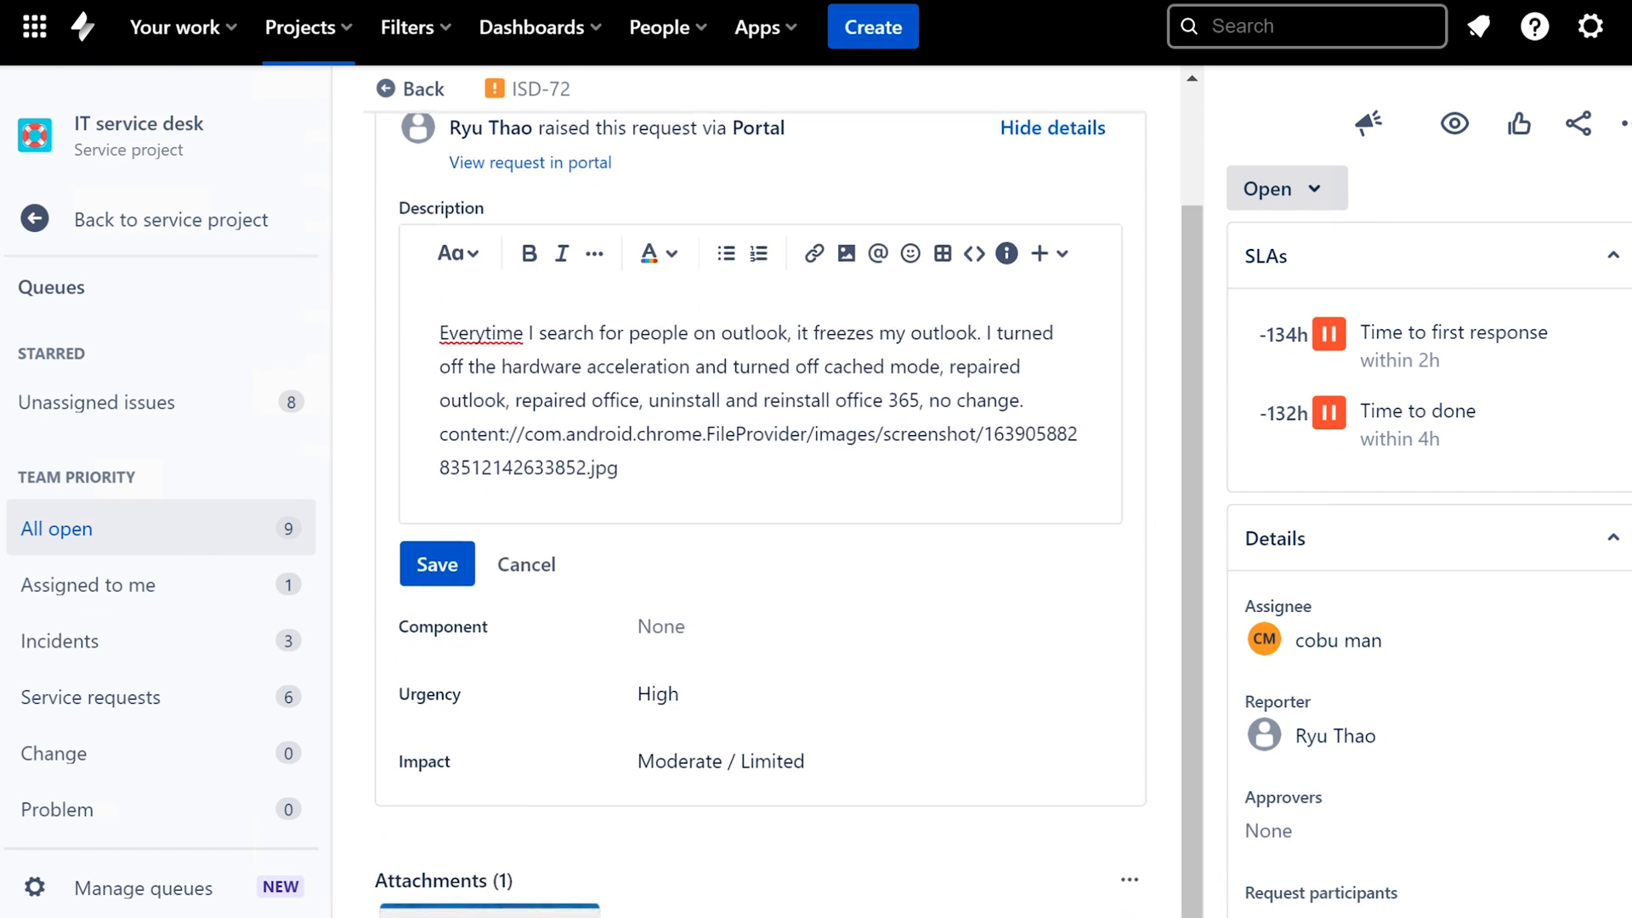
- Switch to Indexing Options and open the indexed locations for modification, expanding the folders of Local Disk (C:)
{"action": "key", "text": "alt+Tab"}
{"action": "left_click_drag", "start_coordinate": [1266, 227], "coordinate": [1003, 279]}
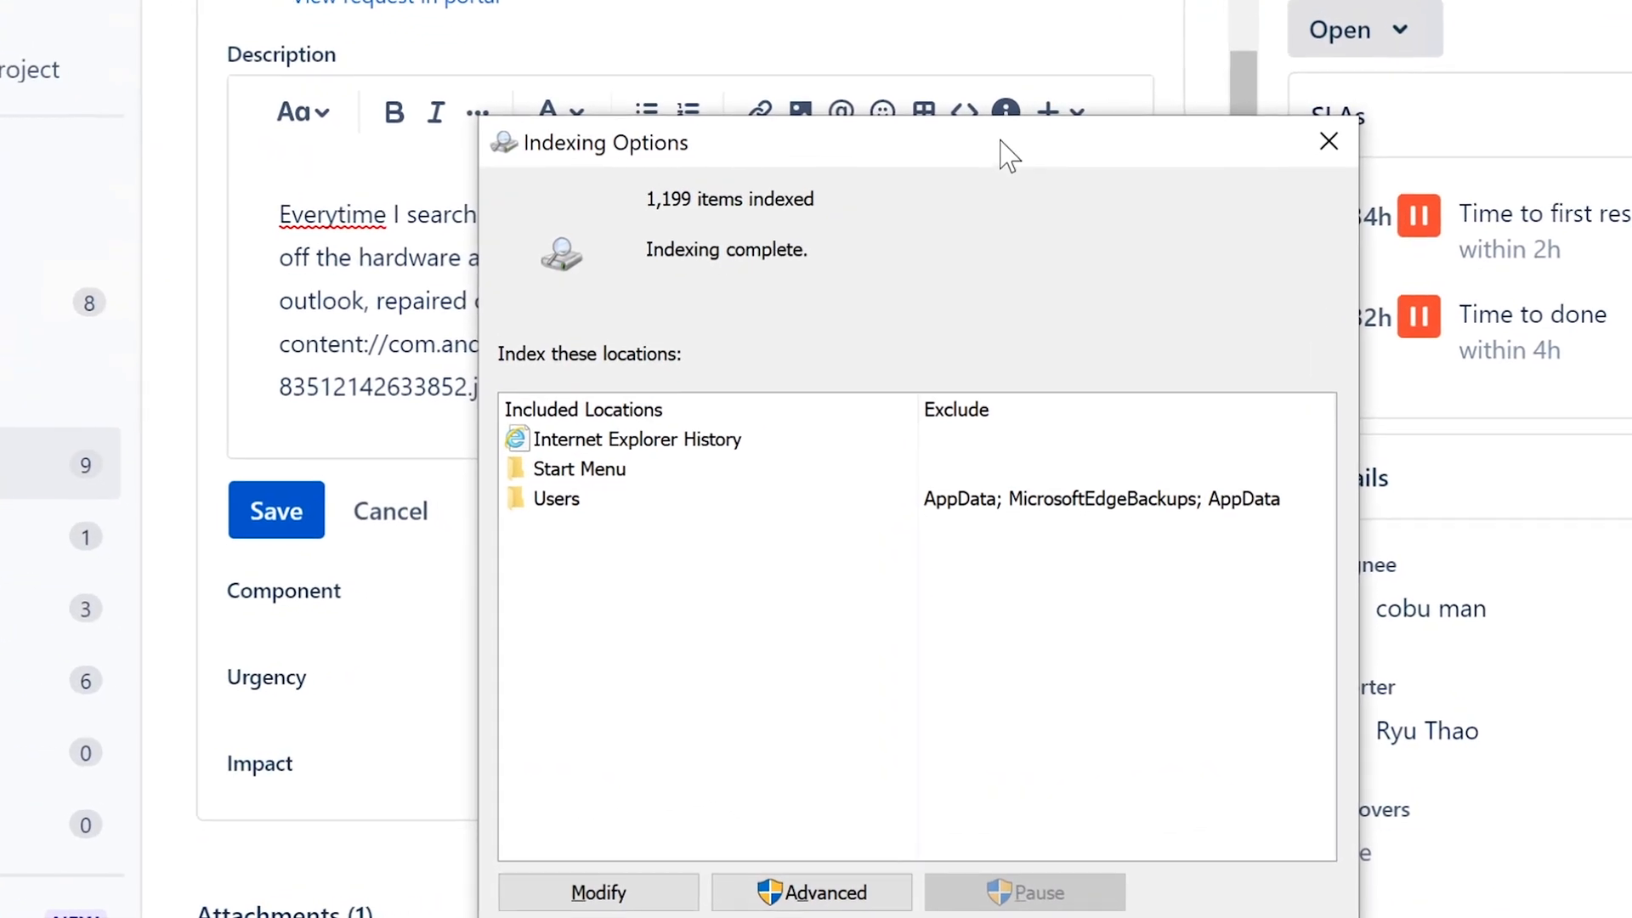
{"action": "left_click", "coordinate": [598, 892]}
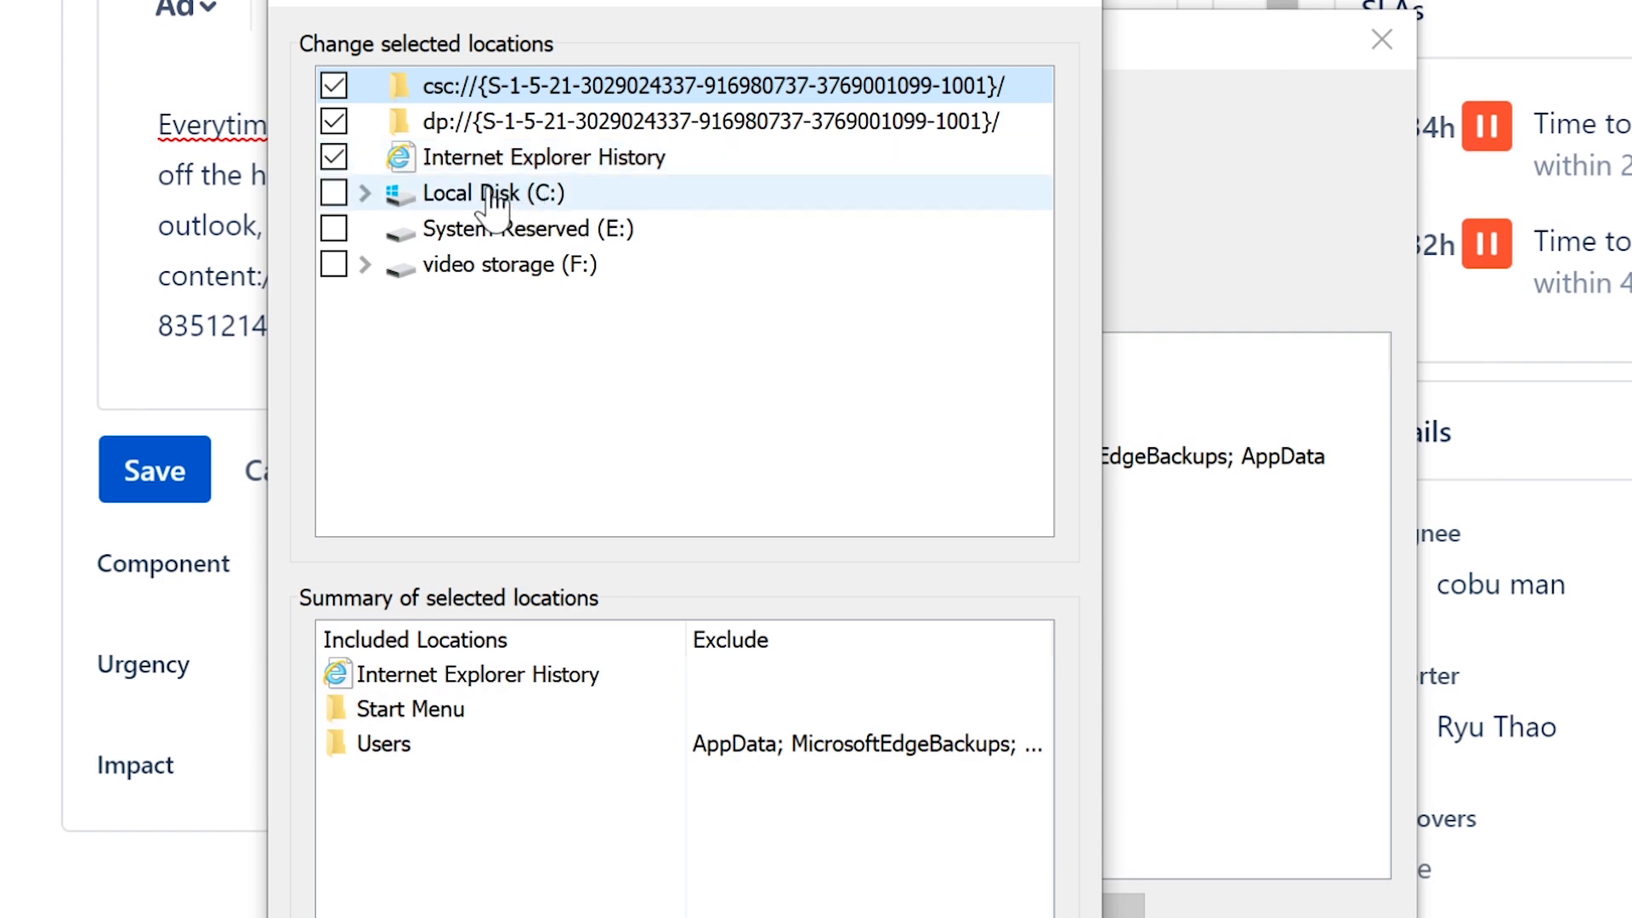
{"action": "left_click", "coordinate": [440, 199]}
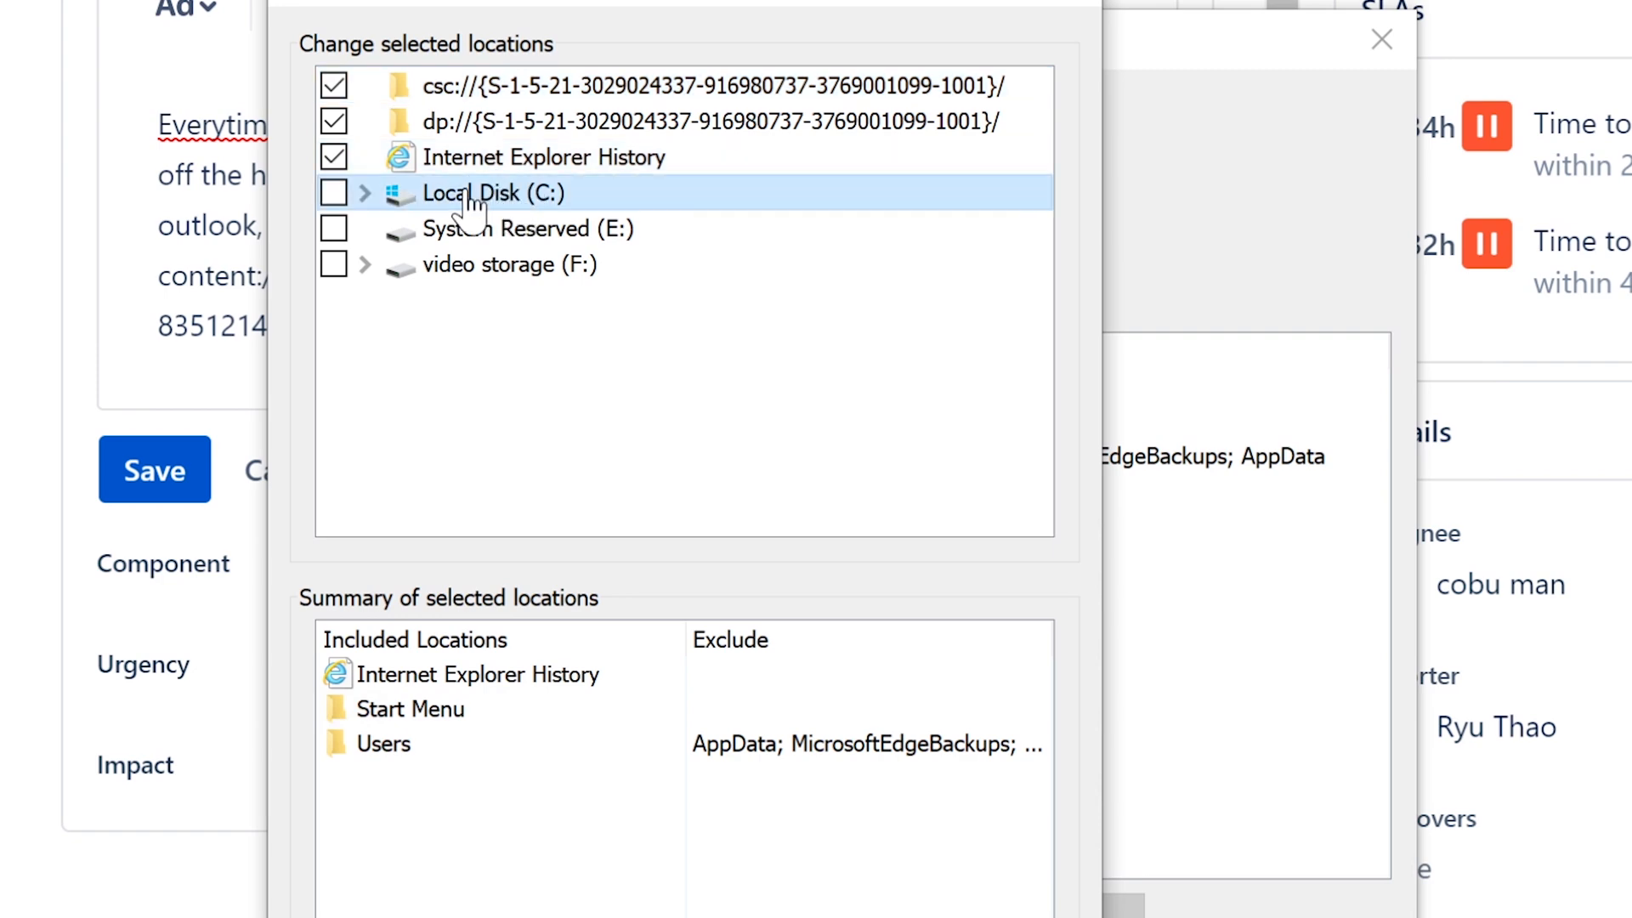
{"action": "left_click", "coordinate": [365, 195]}
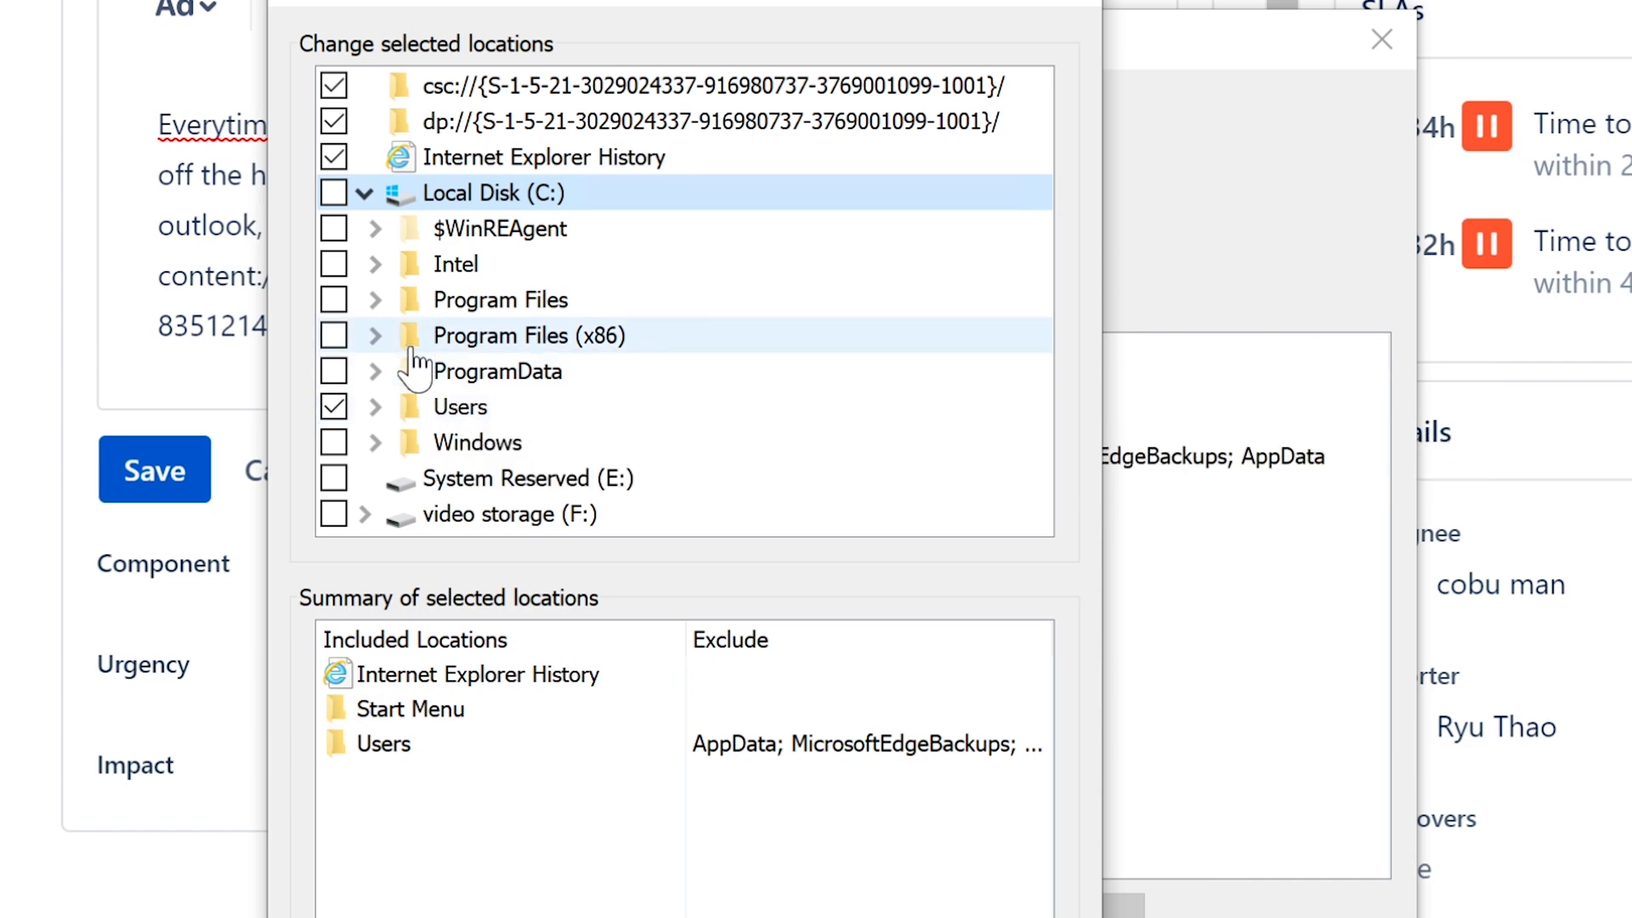
- Add the Edge folder inside Program Files (x86) > Microsoft to the indexed locations, and close Indexing Options
{"action": "left_click", "coordinate": [333, 336]}
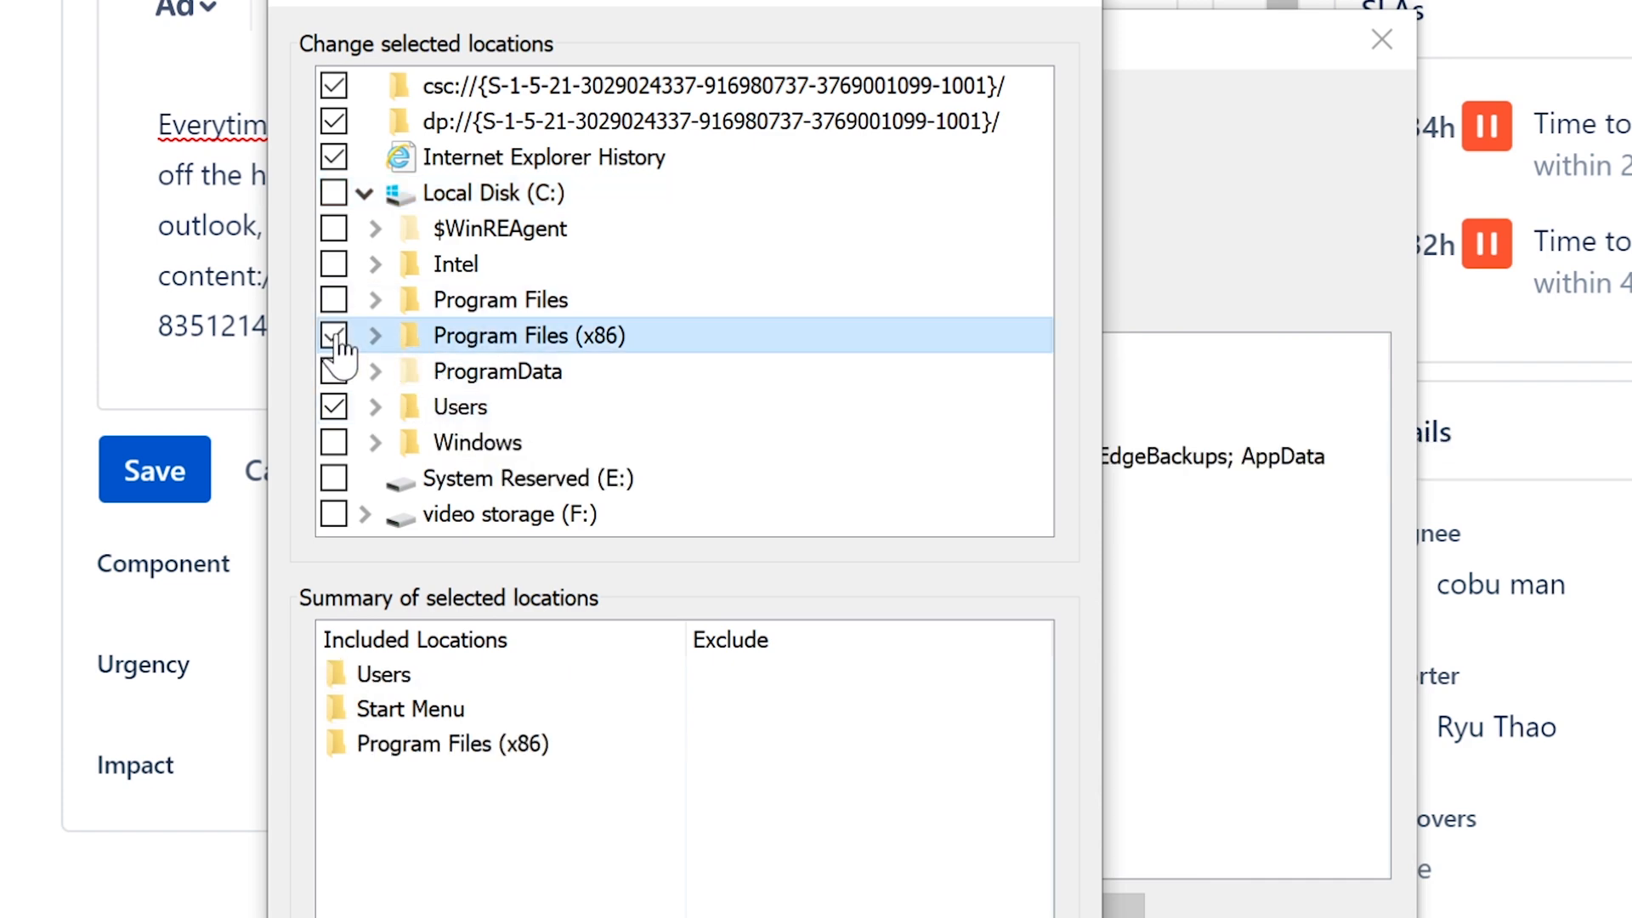
{"action": "left_click", "coordinate": [334, 335]}
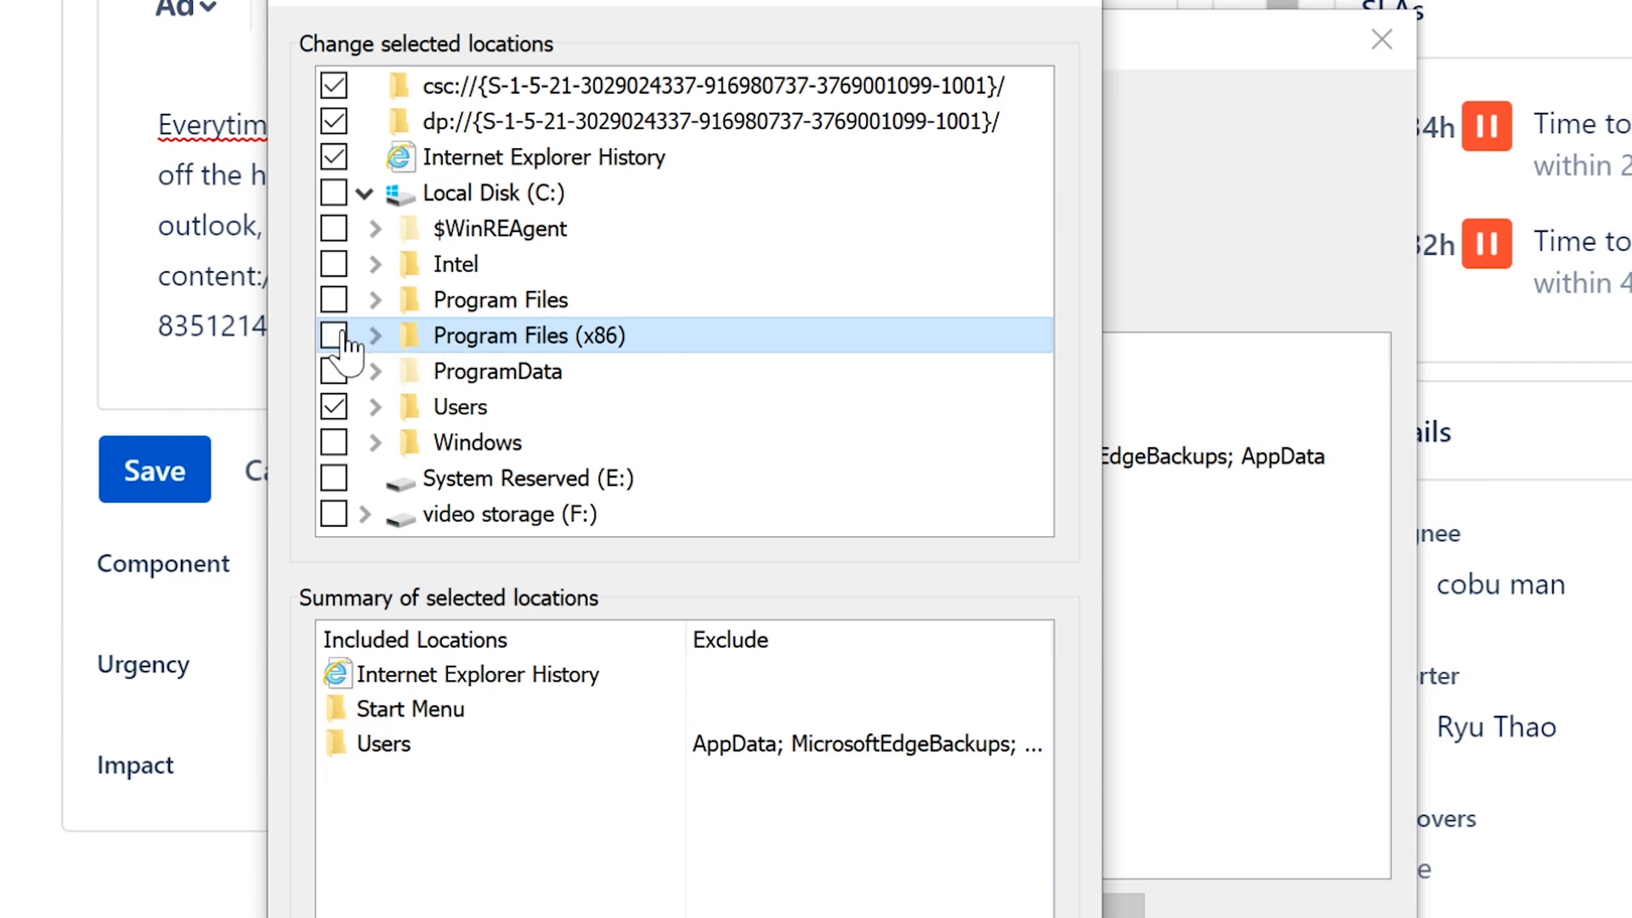
{"action": "left_click", "coordinate": [375, 337]}
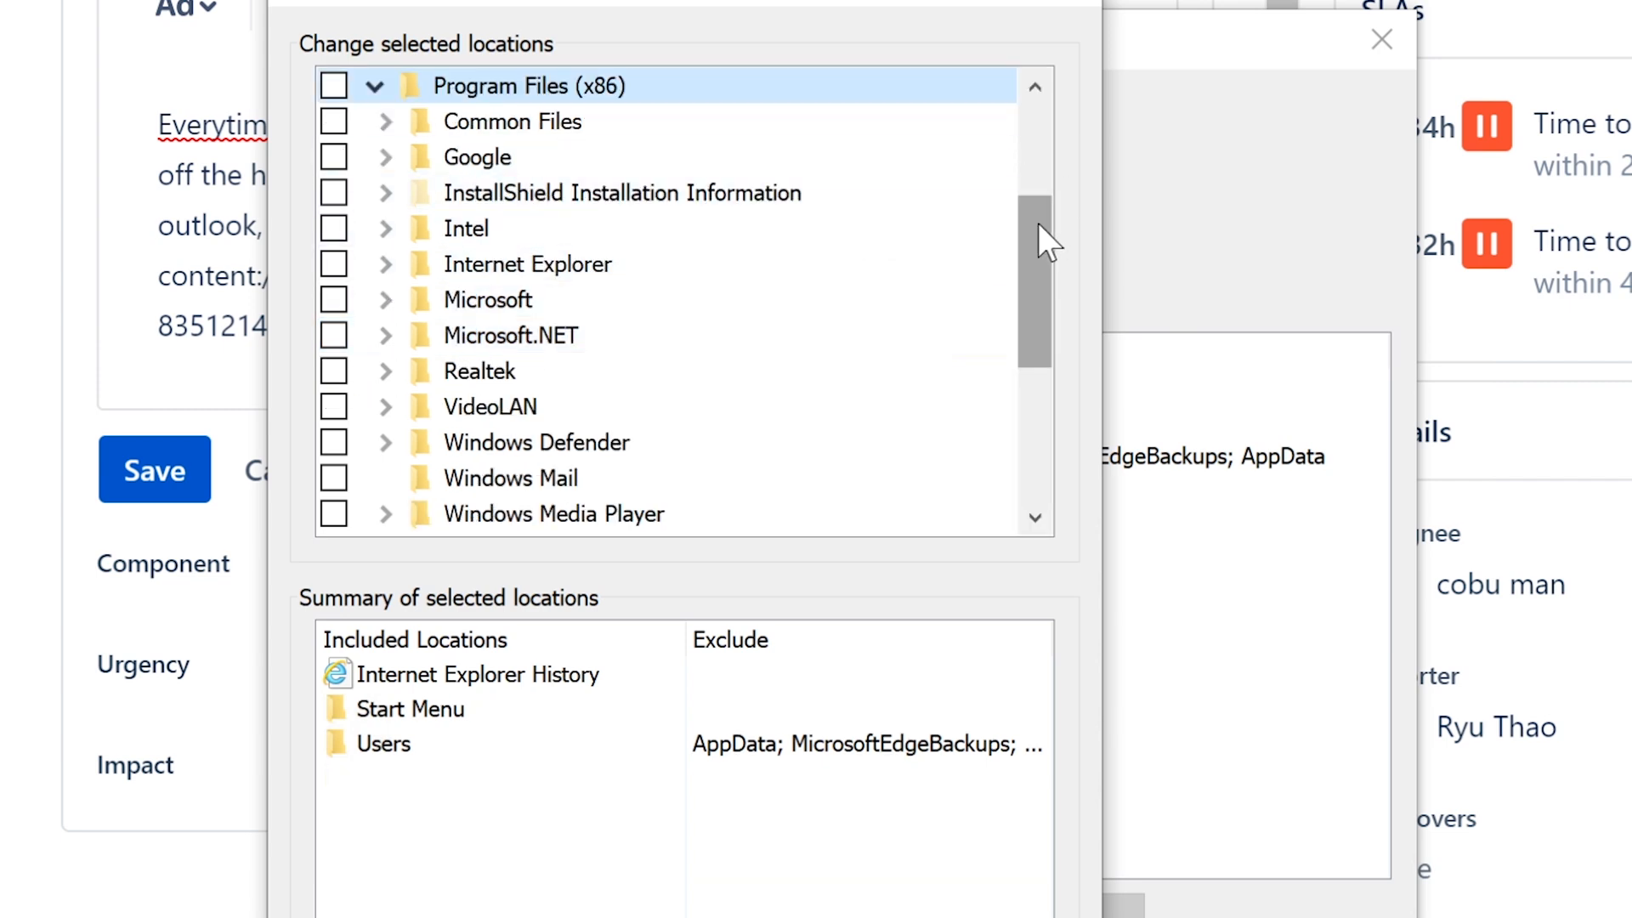
{"action": "mouse_move", "coordinate": [1038, 225]}
{"action": "left_mouse_down"}
{"action": "mouse_move", "coordinate": [1025, 388]}
{"action": "mouse_move", "coordinate": [1061, 142]}
{"action": "mouse_move", "coordinate": [1057, 226]}
{"action": "left_mouse_up"}
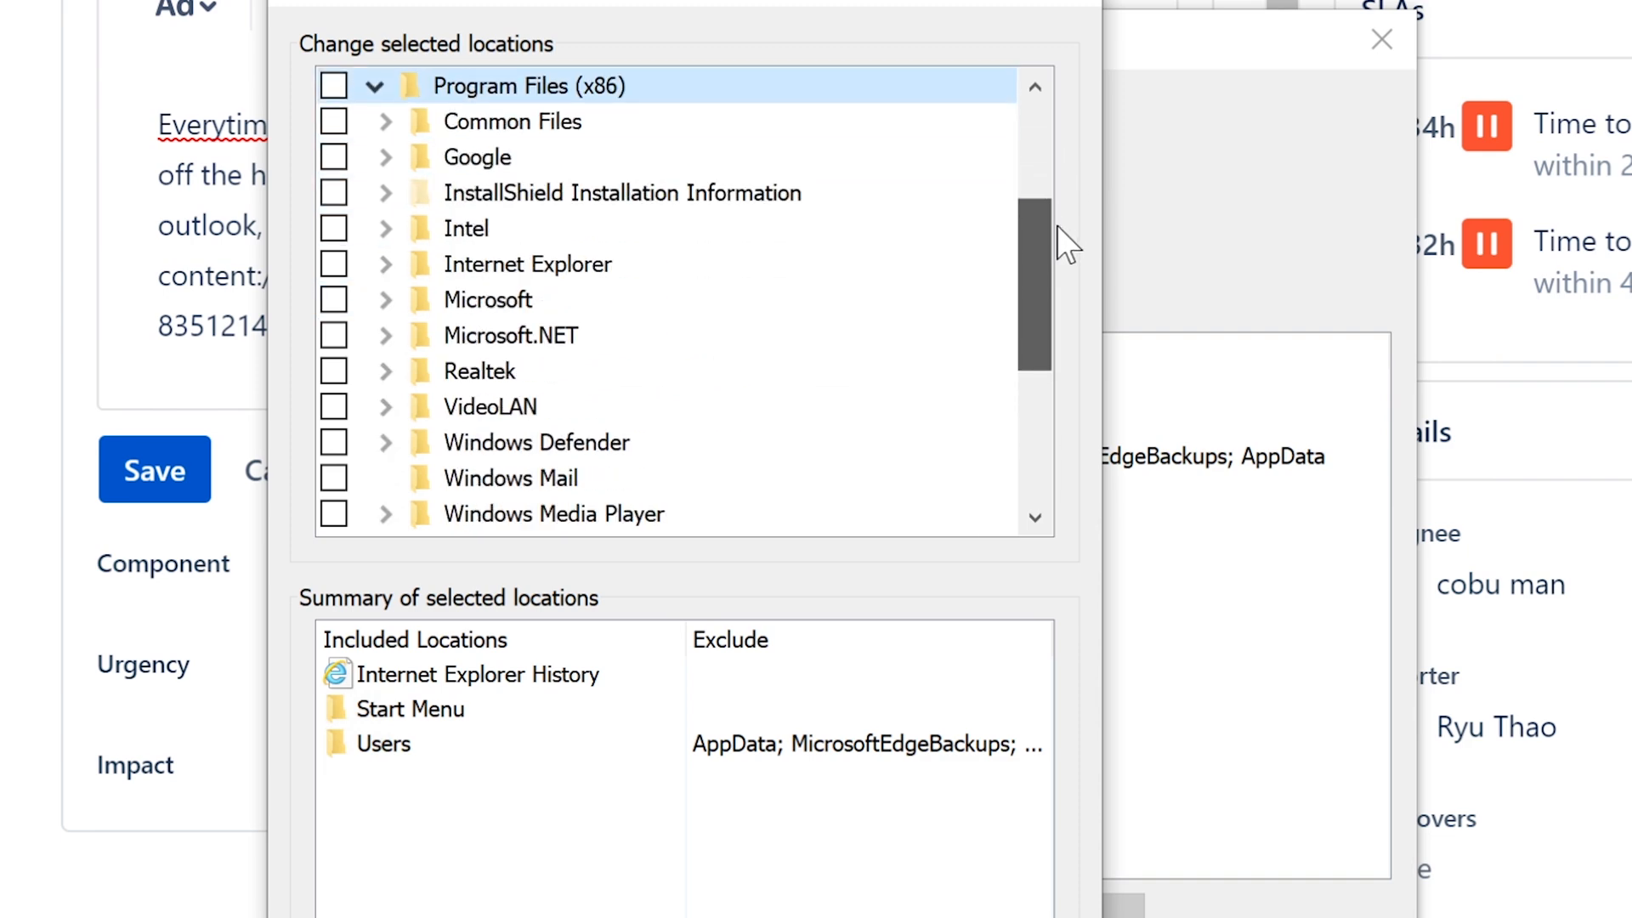
{"action": "left_click", "coordinate": [386, 300]}
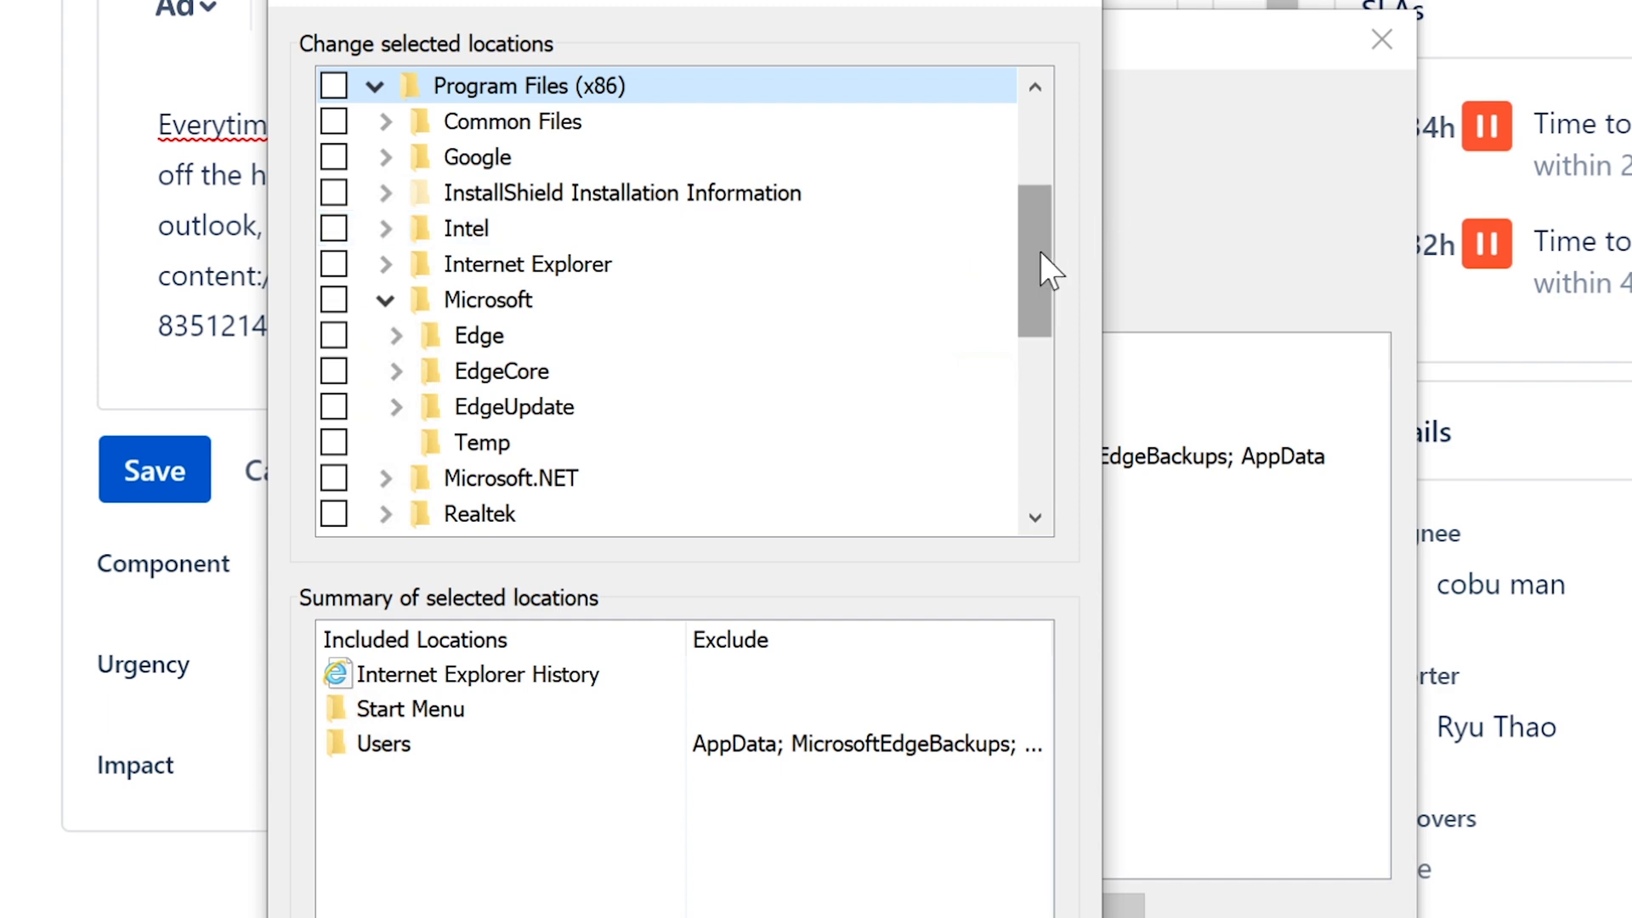
{"action": "mouse_move", "coordinate": [1039, 251]}
{"action": "left_mouse_down"}
{"action": "mouse_move", "coordinate": [1017, 375]}
{"action": "mouse_move", "coordinate": [1024, 280]}
{"action": "left_mouse_up"}
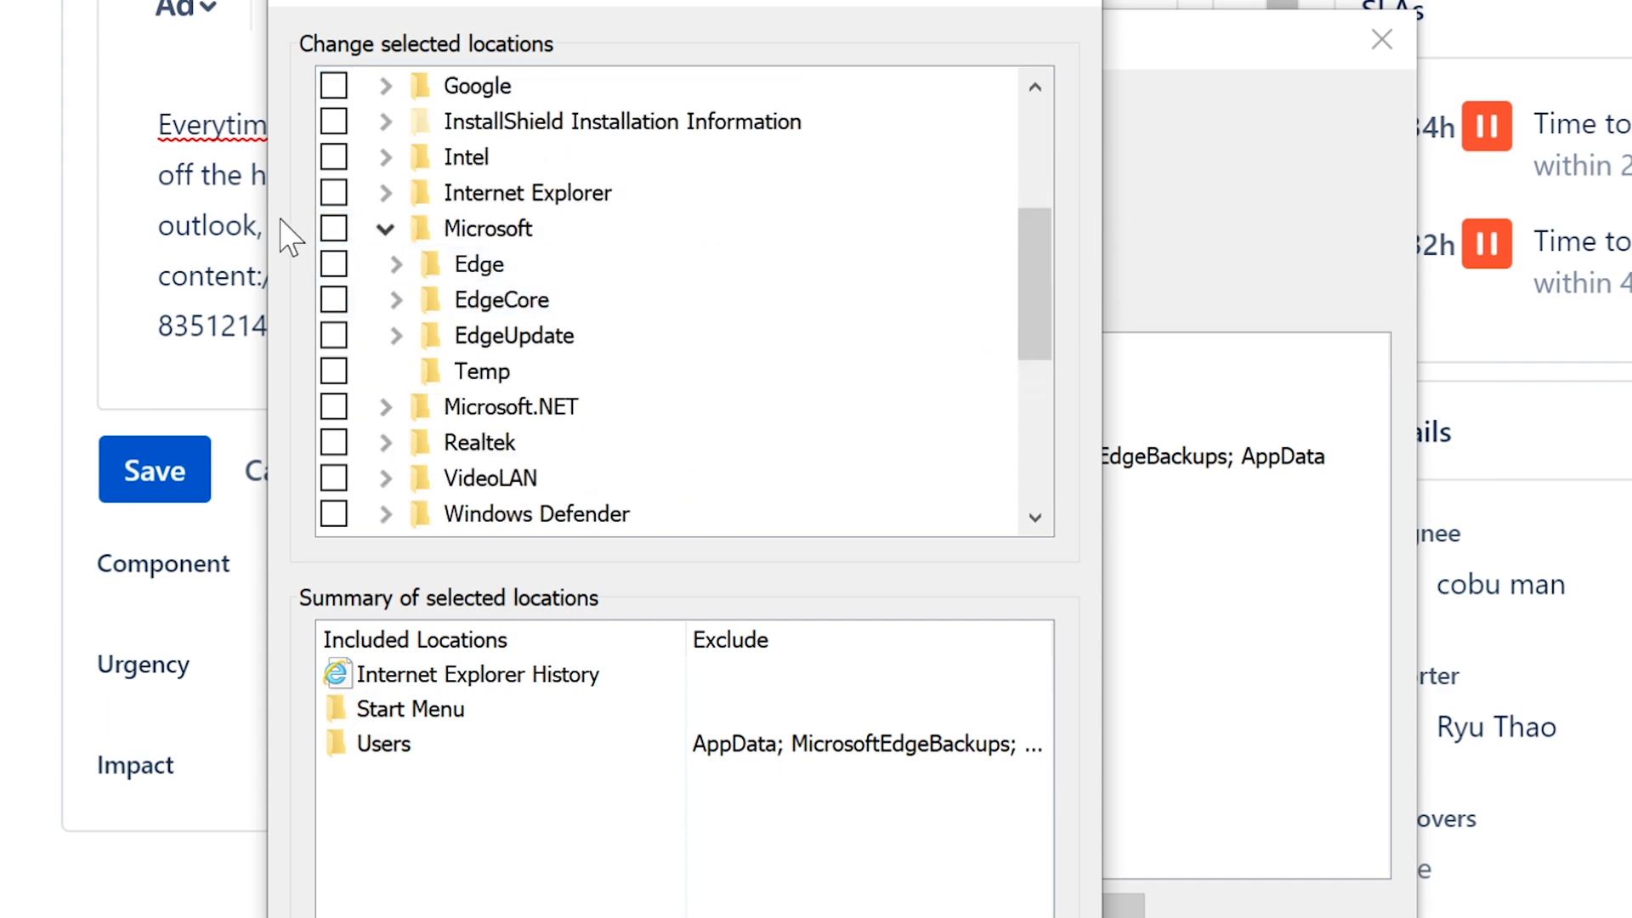
{"action": "left_click", "coordinate": [334, 264]}
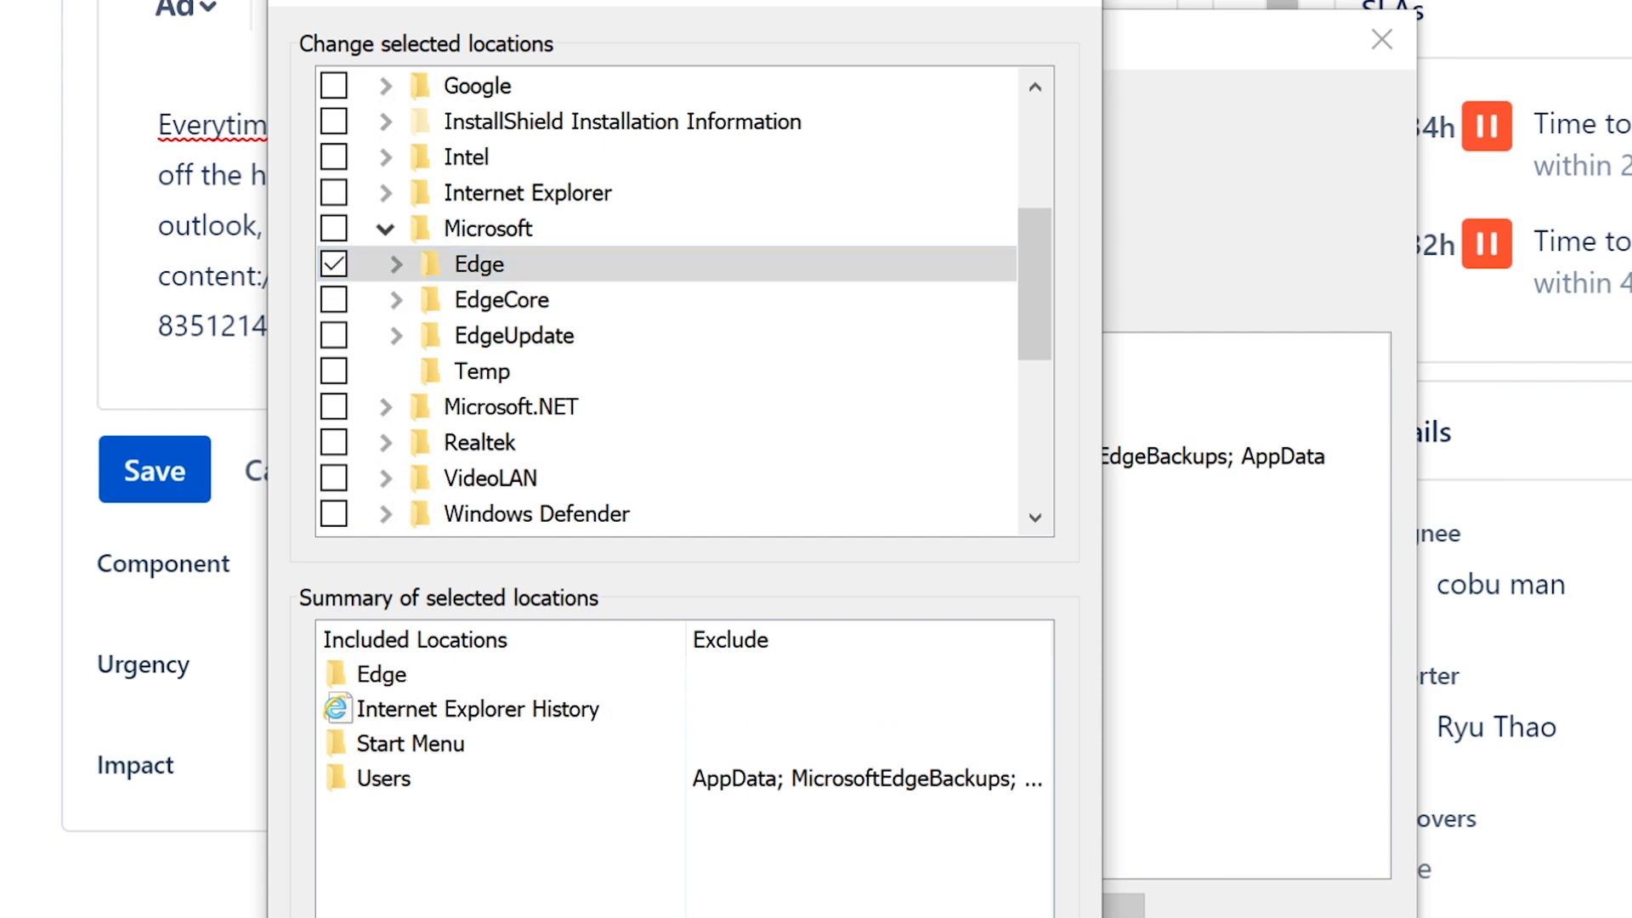
{"action": "left_click", "coordinate": [859, 875]}
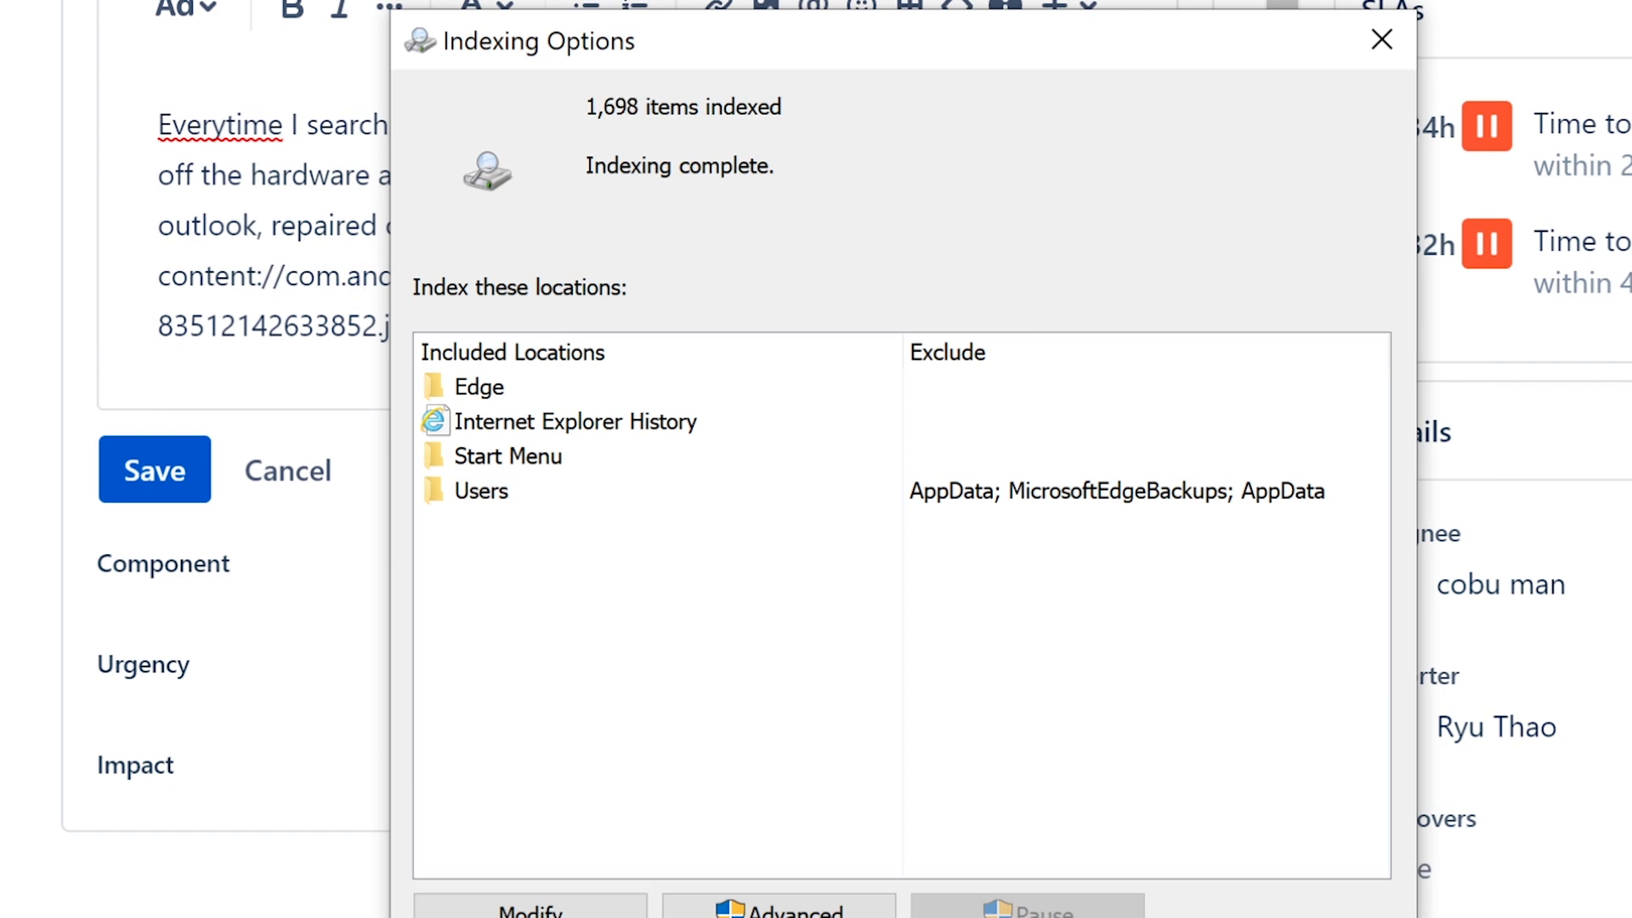
{"action": "key", "text": "Escape"}
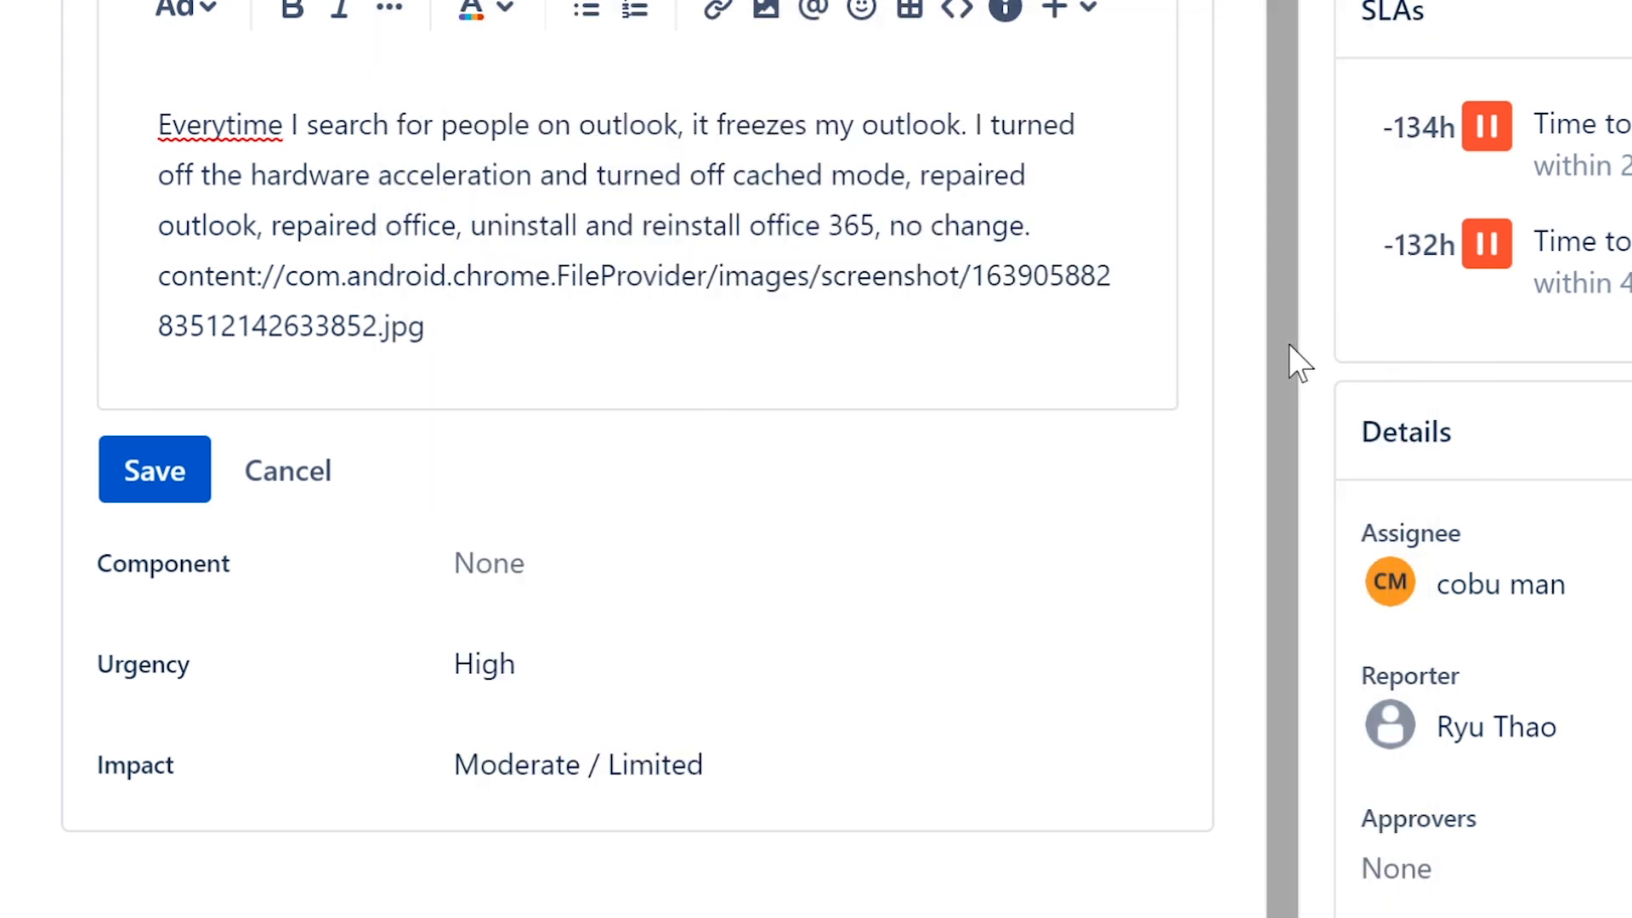
- Start a reply to the customer in the comments section of the ticket
{"action": "left_click_drag", "start_coordinate": [1289, 344], "coordinate": [1242, 917]}
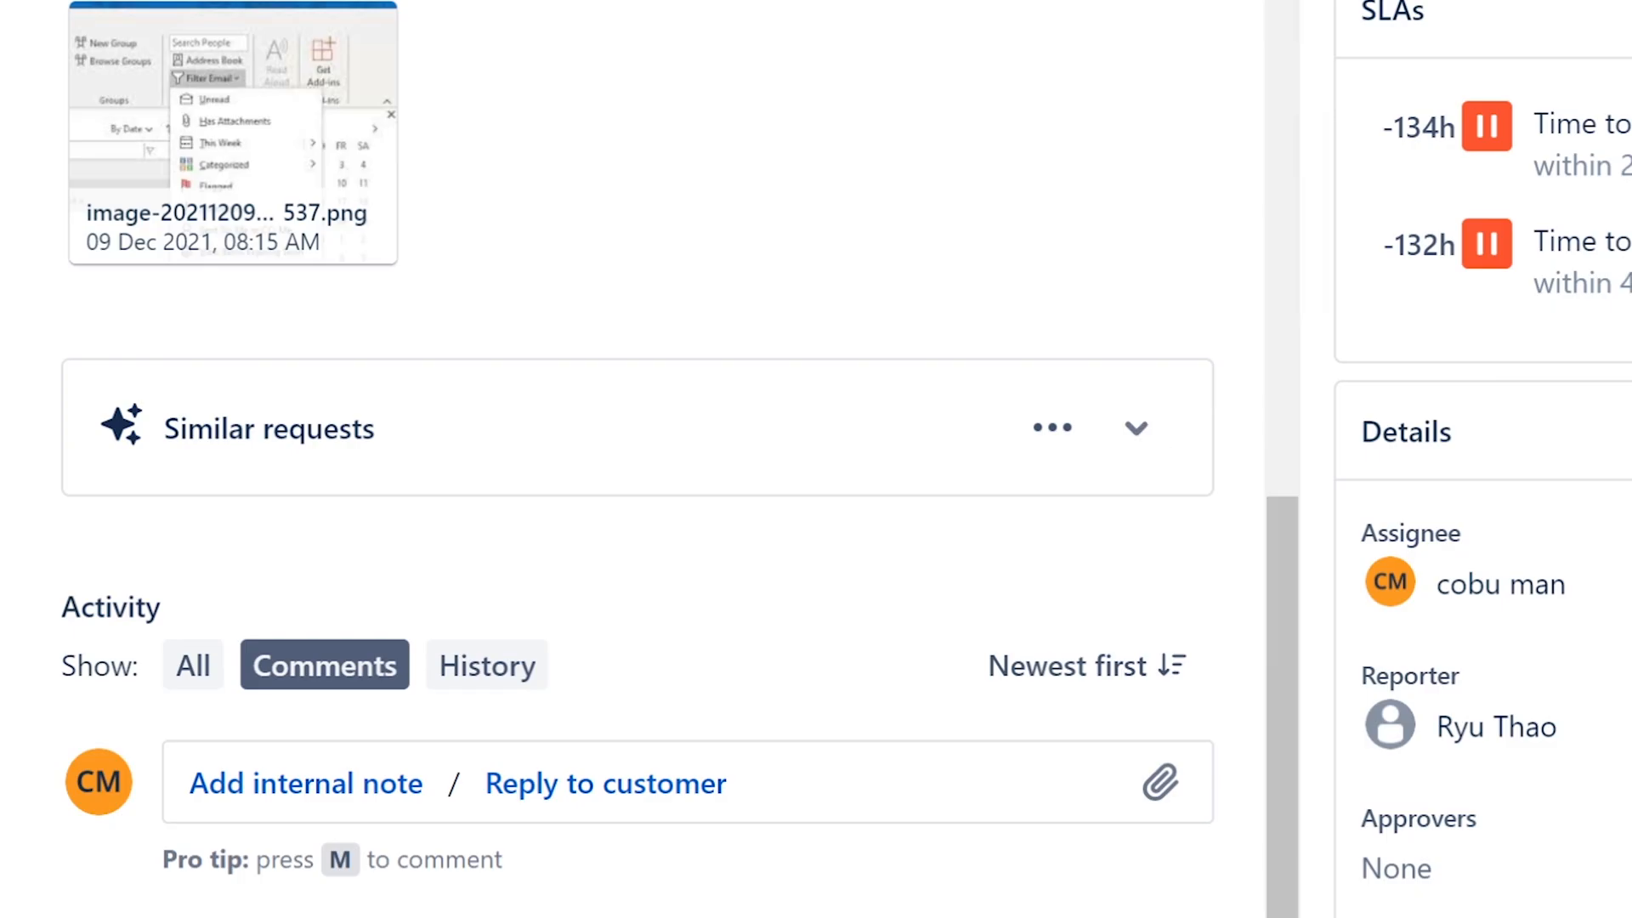
{"action": "left_click_drag", "start_coordinate": [1283, 901], "coordinate": [1160, 886]}
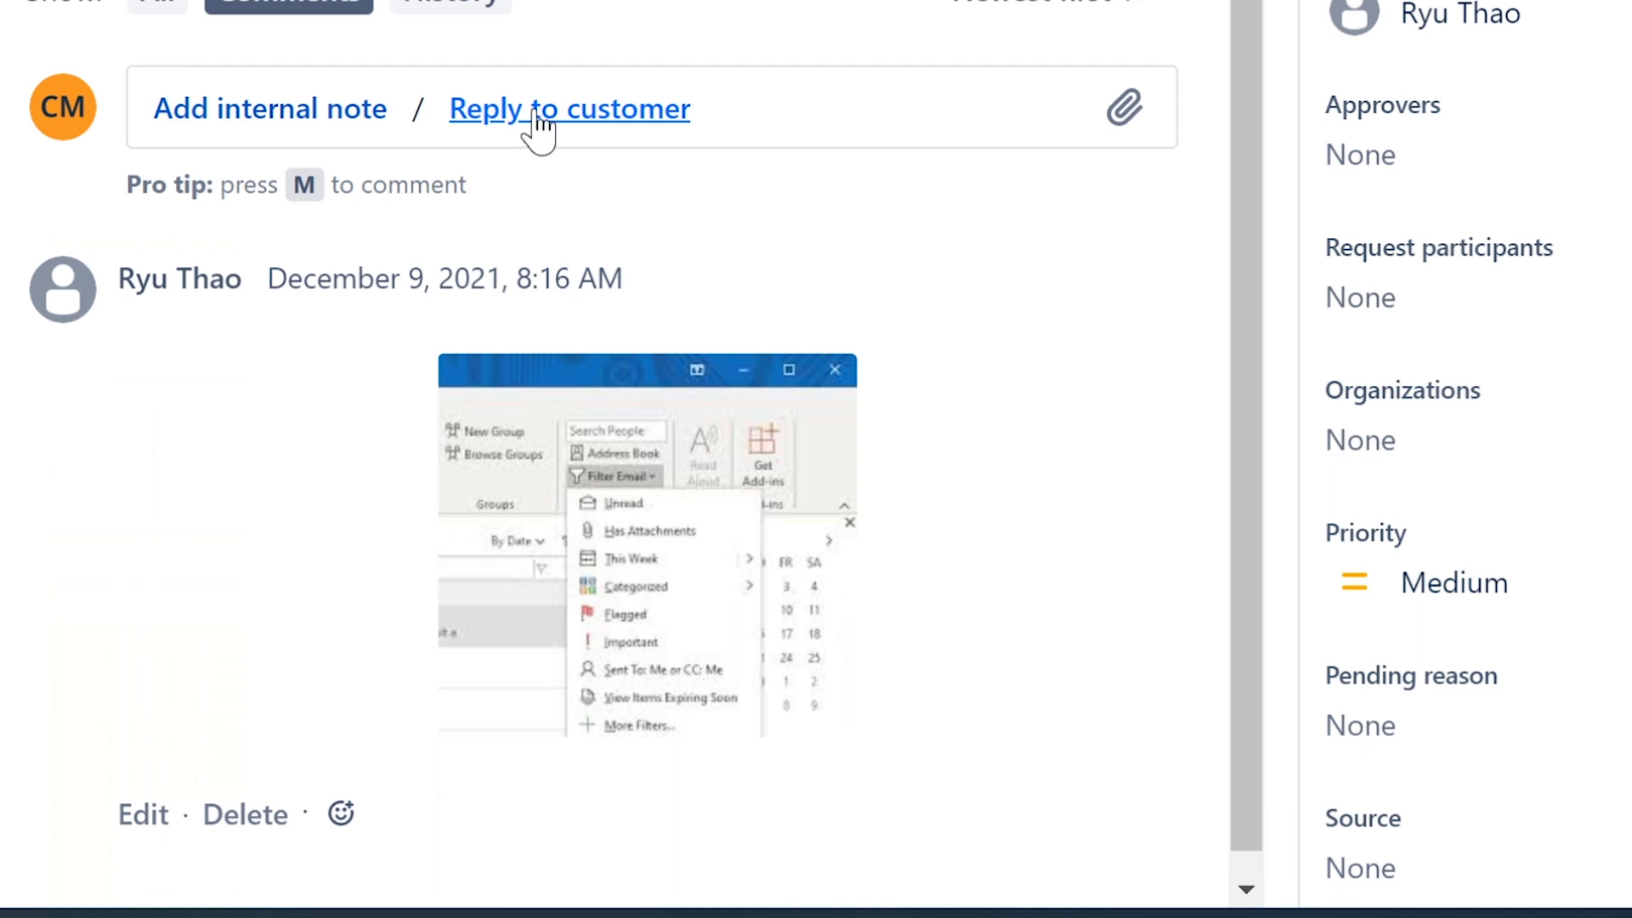
{"action": "left_click", "coordinate": [537, 119]}
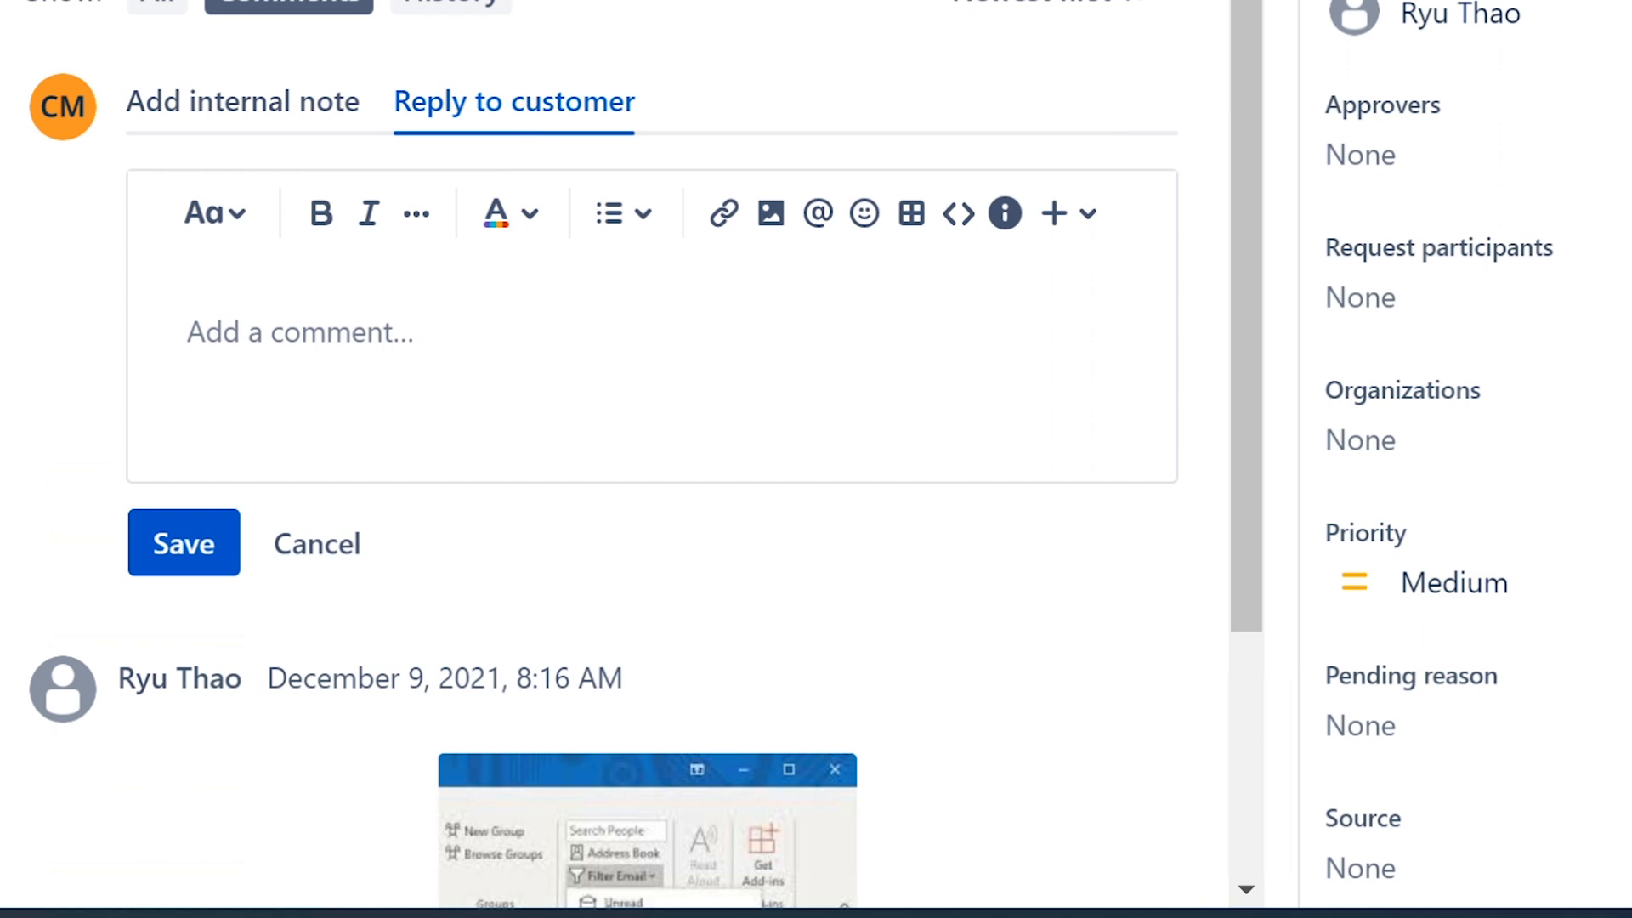
- Enlarge the Outlook screenshot in the reporter's comment to examine it, and close the preview
{"action": "scroll", "coordinate": [602, 439], "scroll_direction": "up", "scroll_amount": 10}
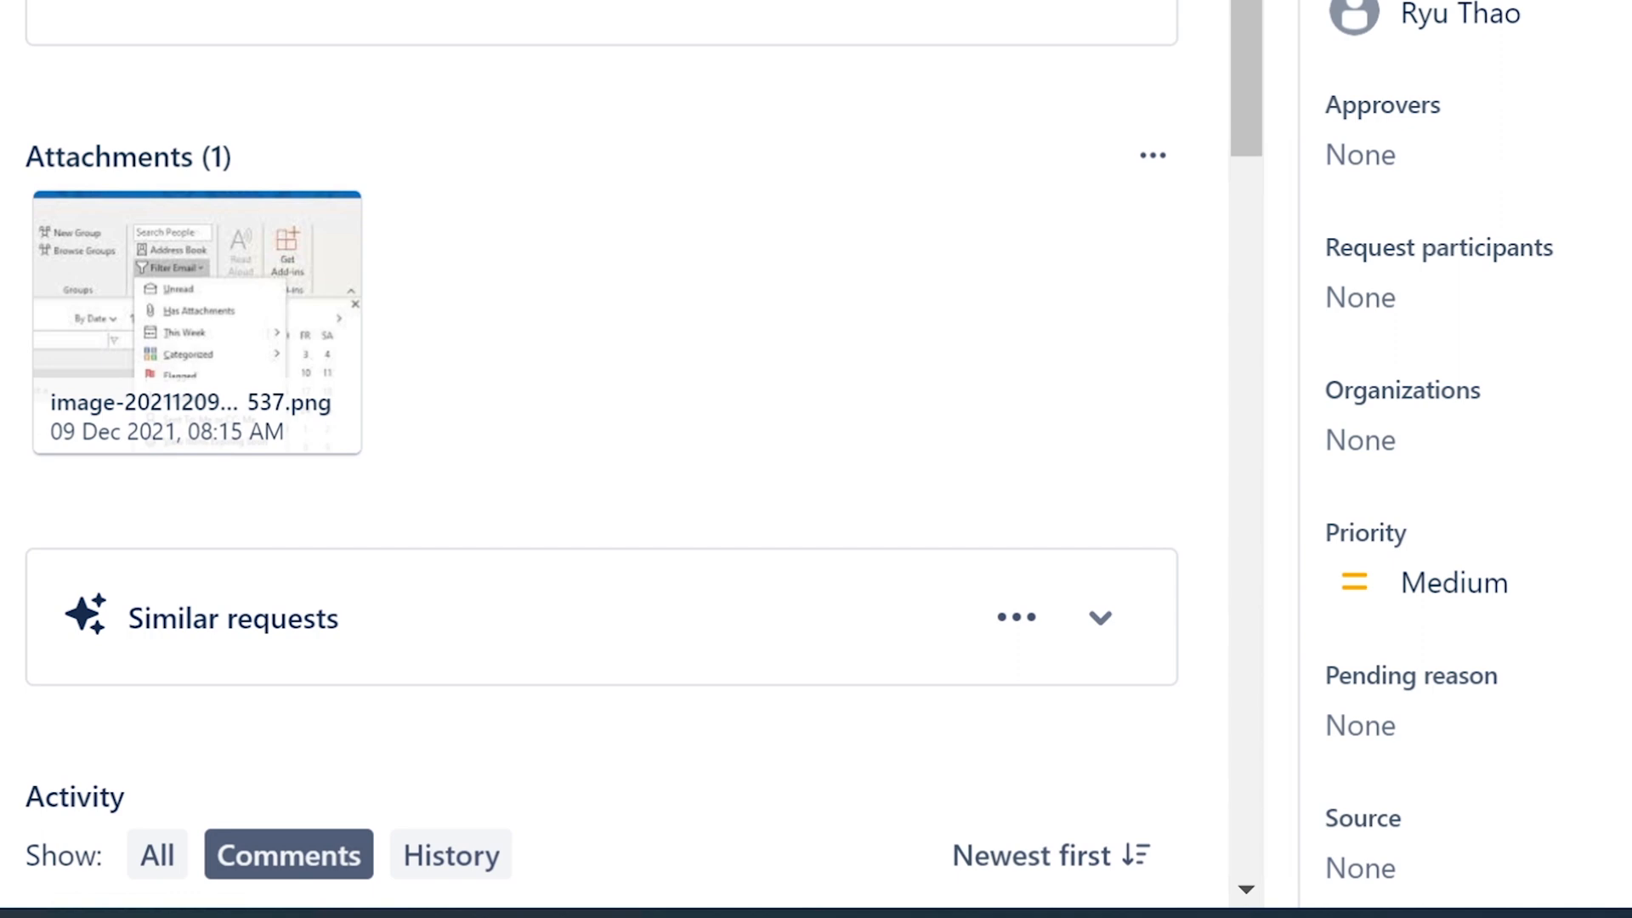
{"action": "scroll", "coordinate": [602, 455], "scroll_direction": "down", "scroll_amount": 10}
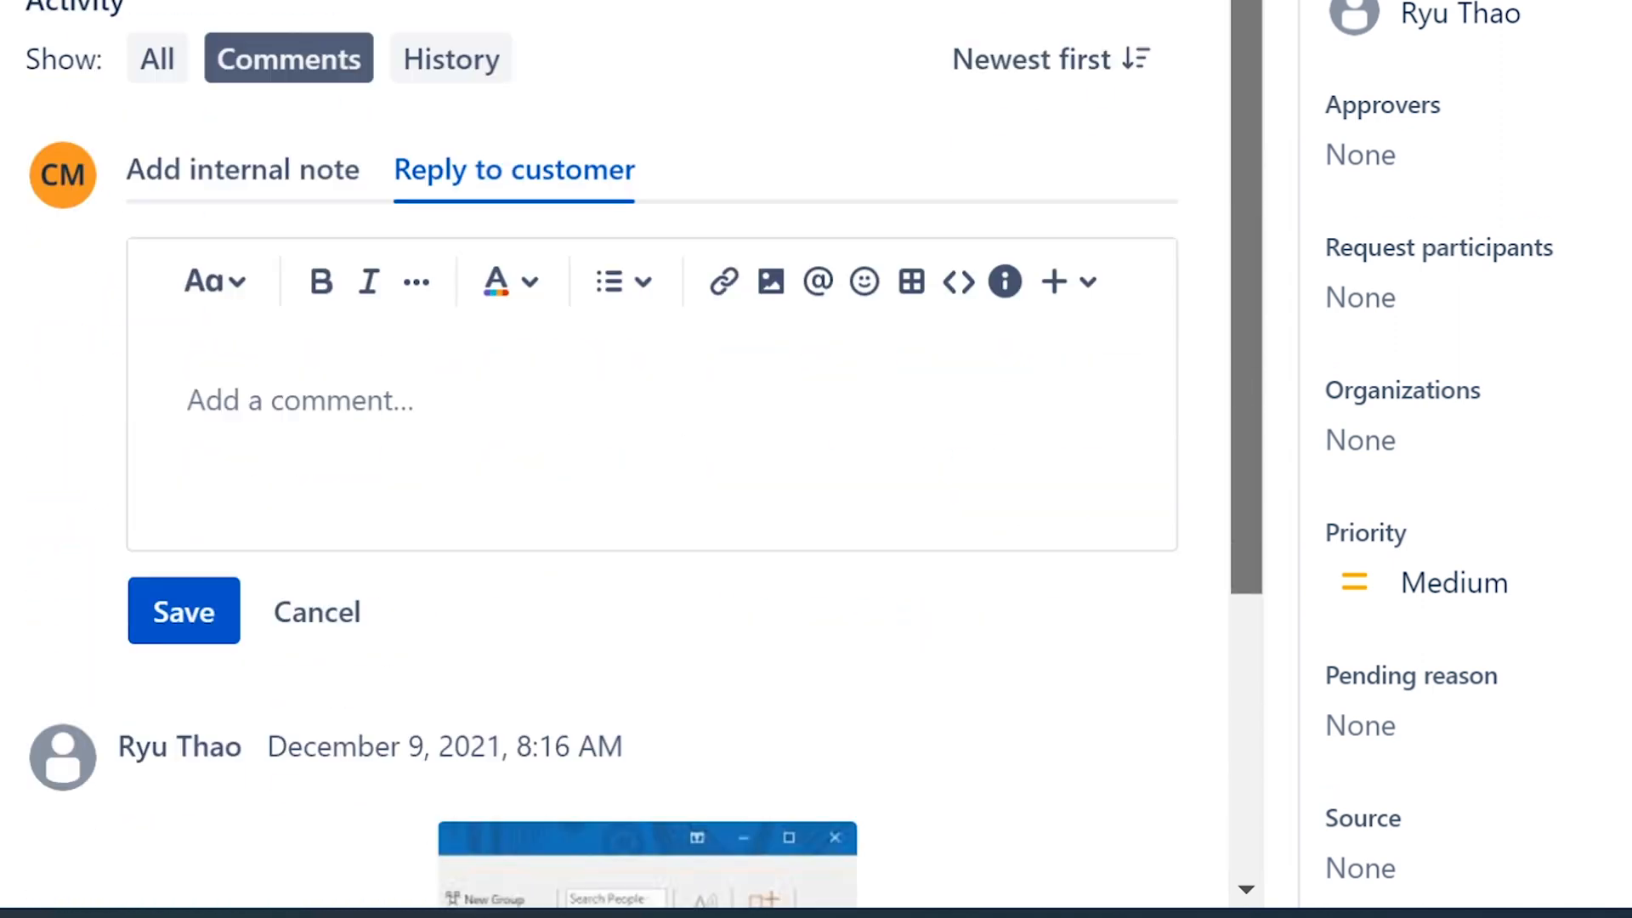
{"action": "scroll", "coordinate": [602, 454], "scroll_direction": "down", "scroll_amount": 2}
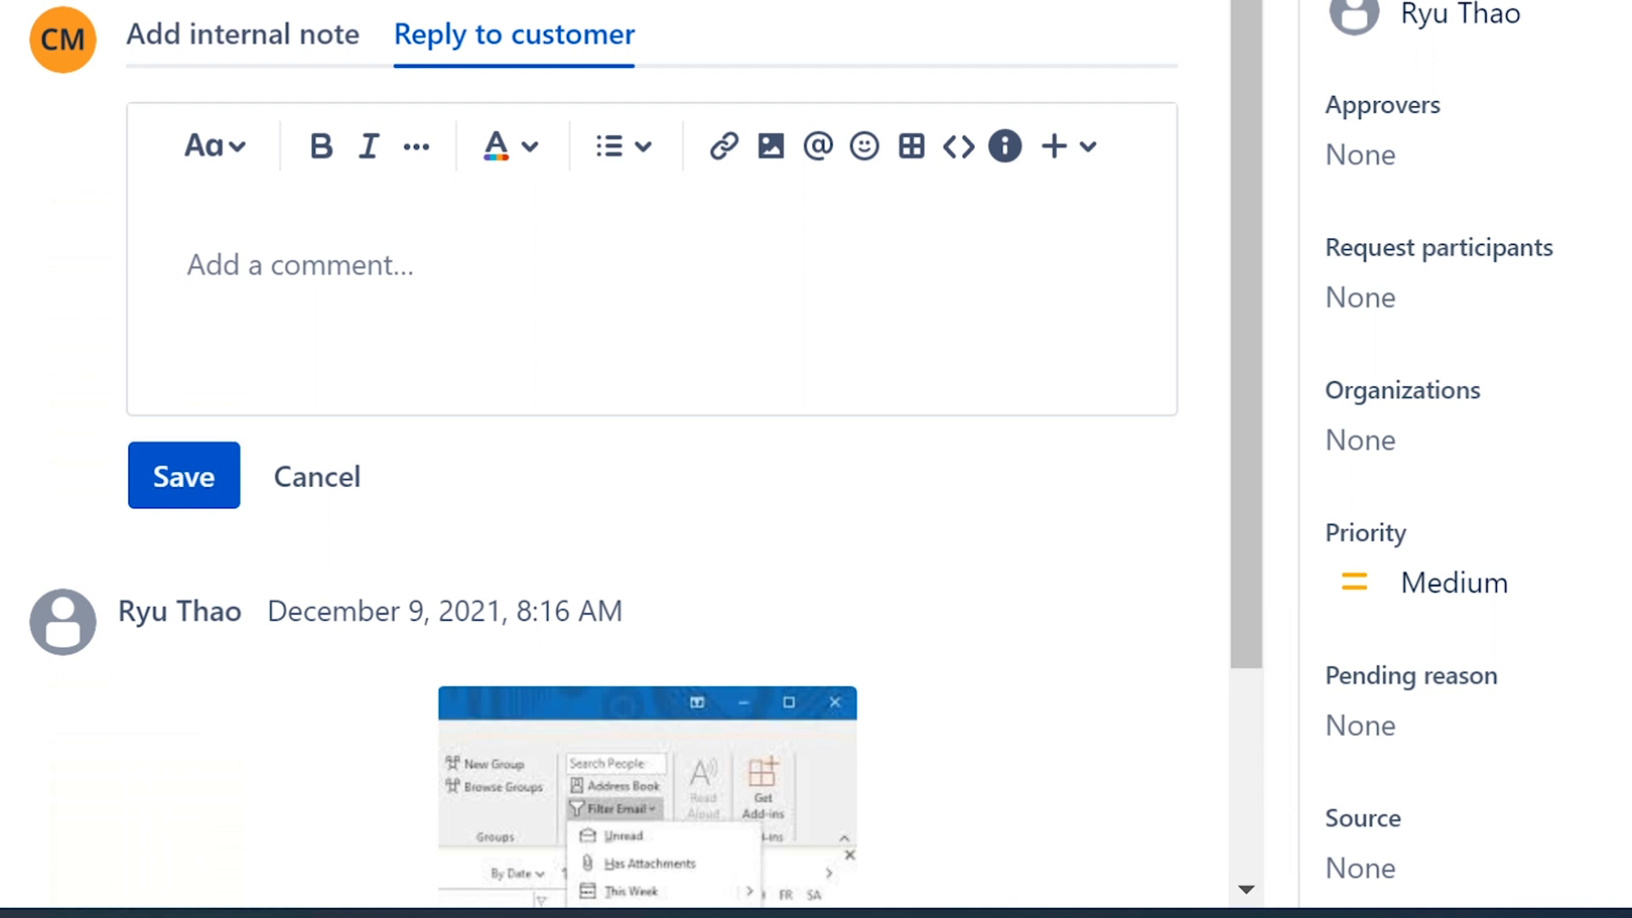
{"action": "left_click", "coordinate": [648, 796]}
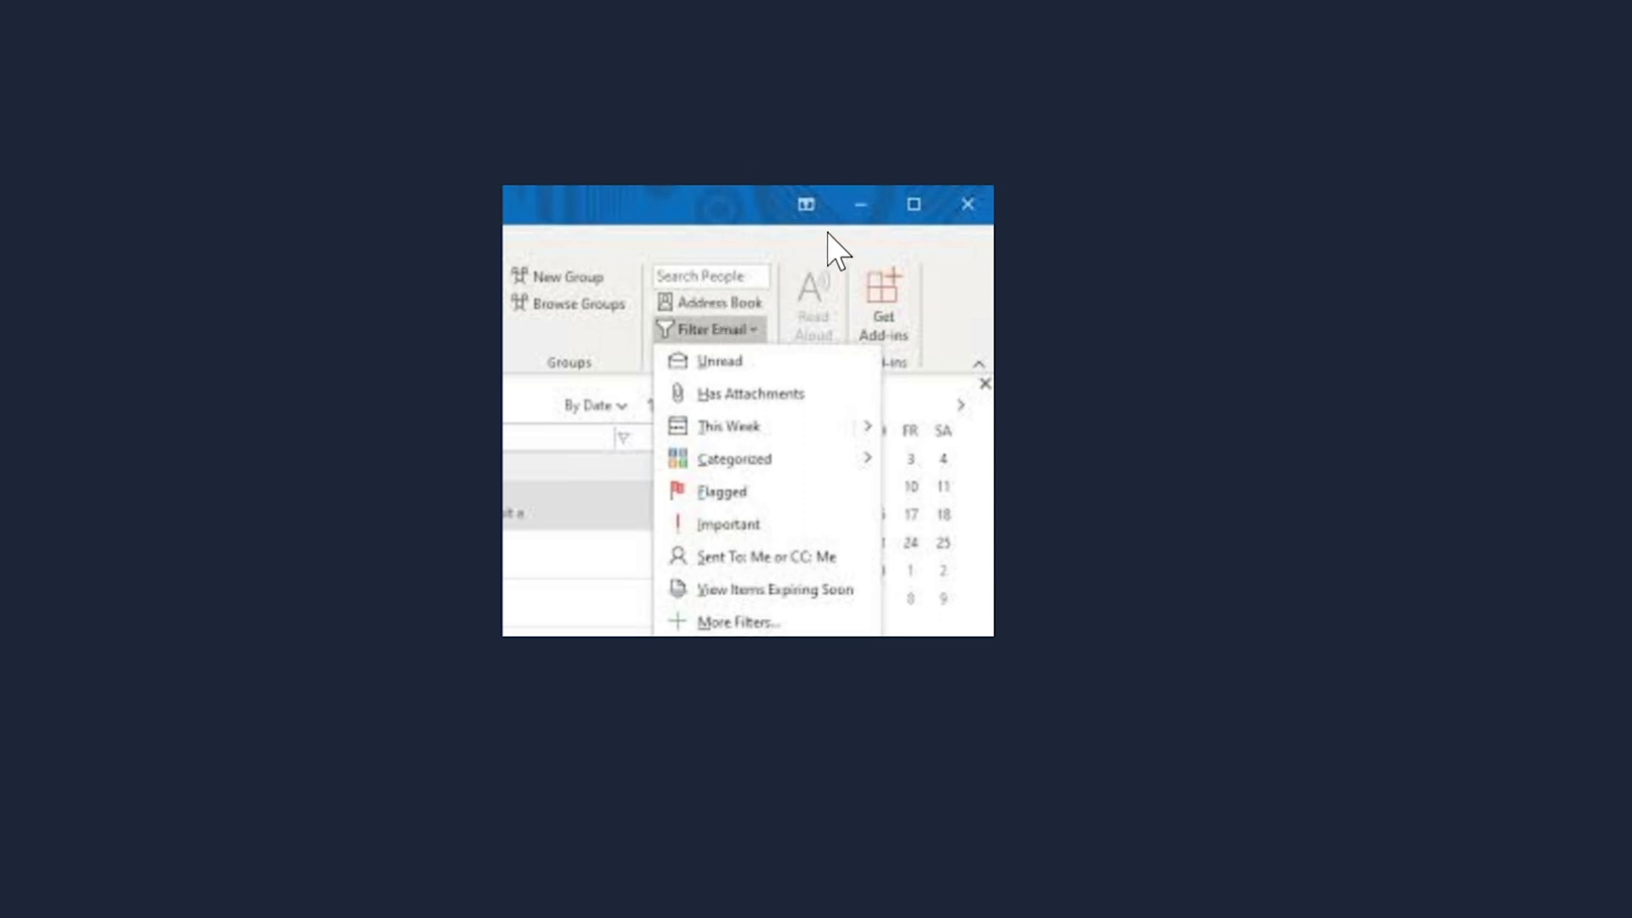
{"action": "key", "text": "Escape"}
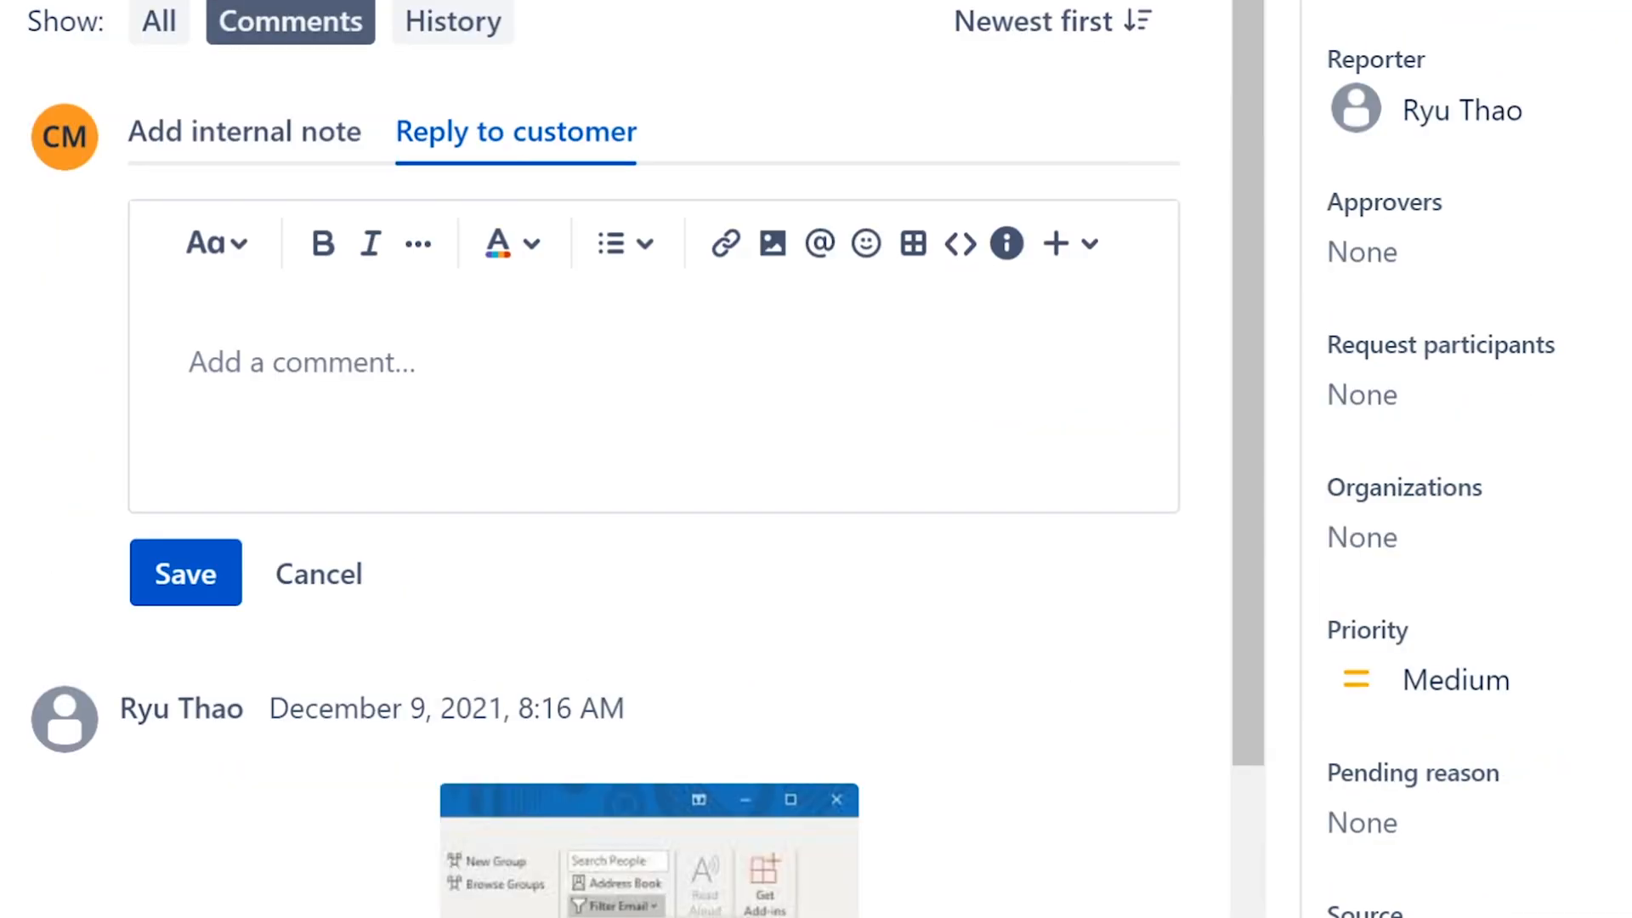
- Begin the customer reply with "Please try all the things I've mentioned in the video. It"
{"action": "left_click_drag", "start_coordinate": [1258, 72], "coordinate": [1256, 145]}
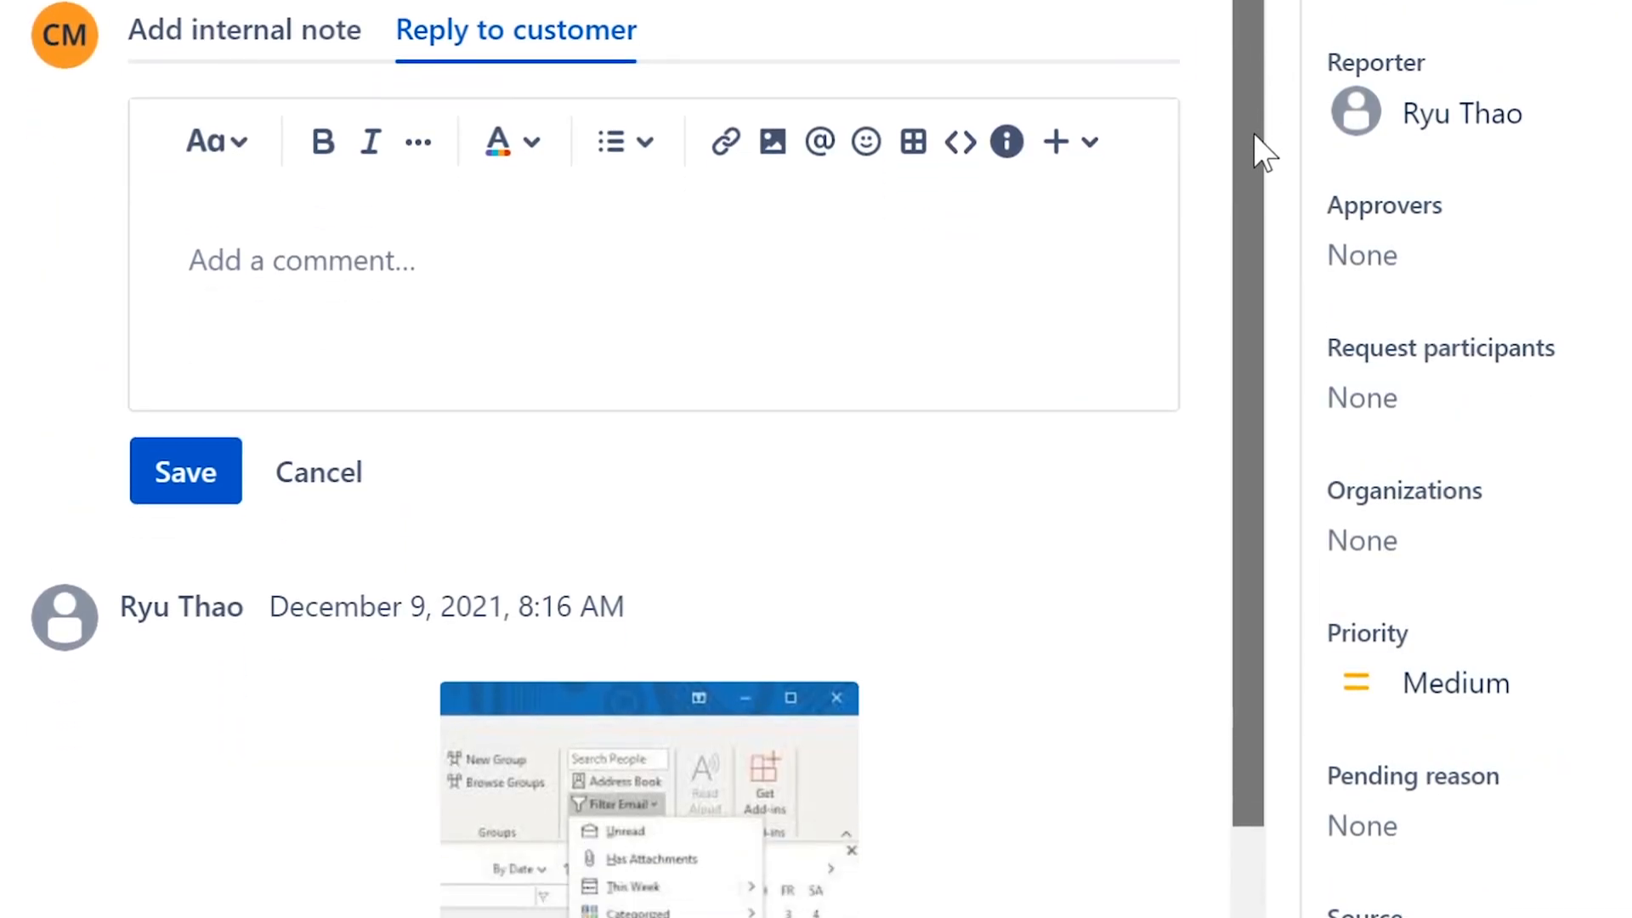
{"action": "left_click", "coordinate": [659, 302]}
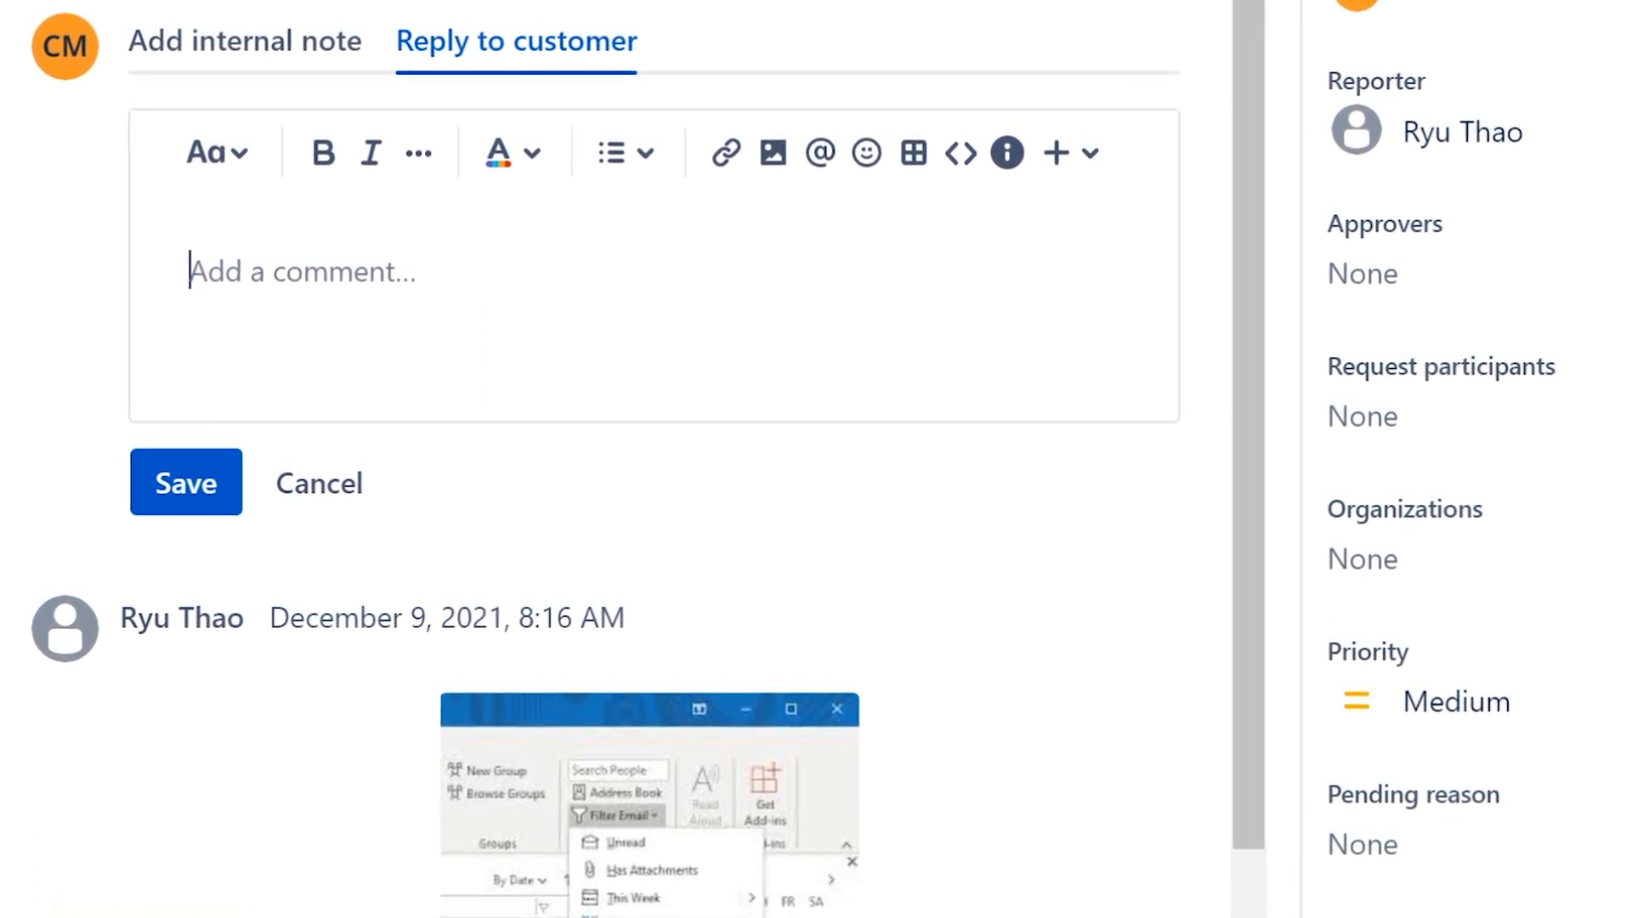
{"action": "type", "text": "Please try "}
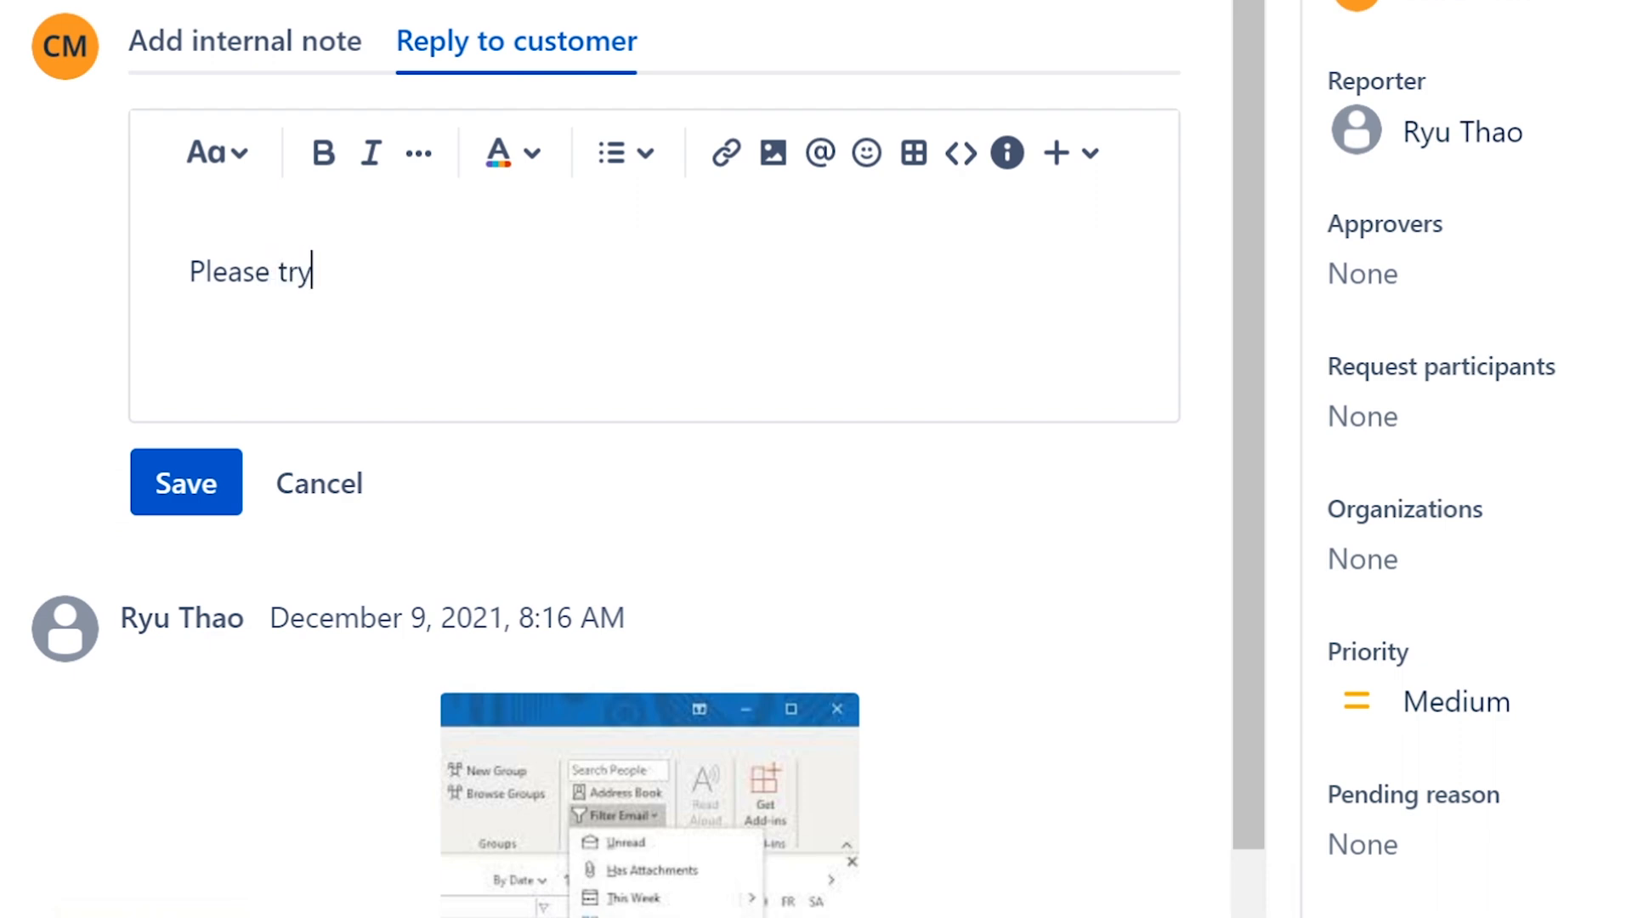
{"action": "type", "text": "all the things "}
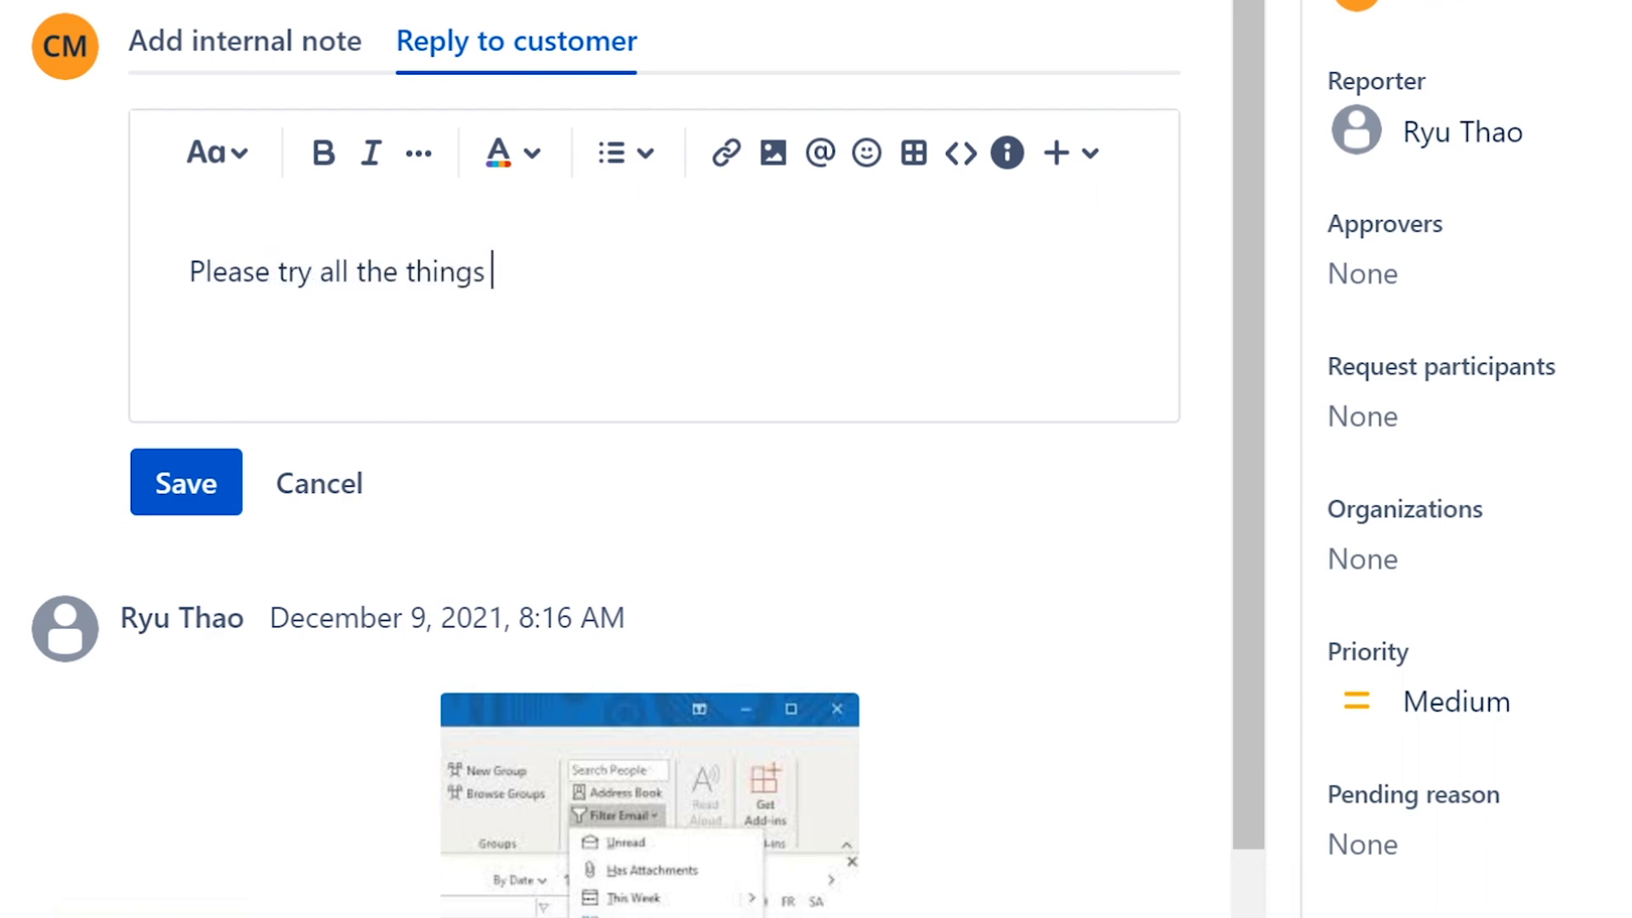
{"action": "type", "text": "I've mentioned int h"}
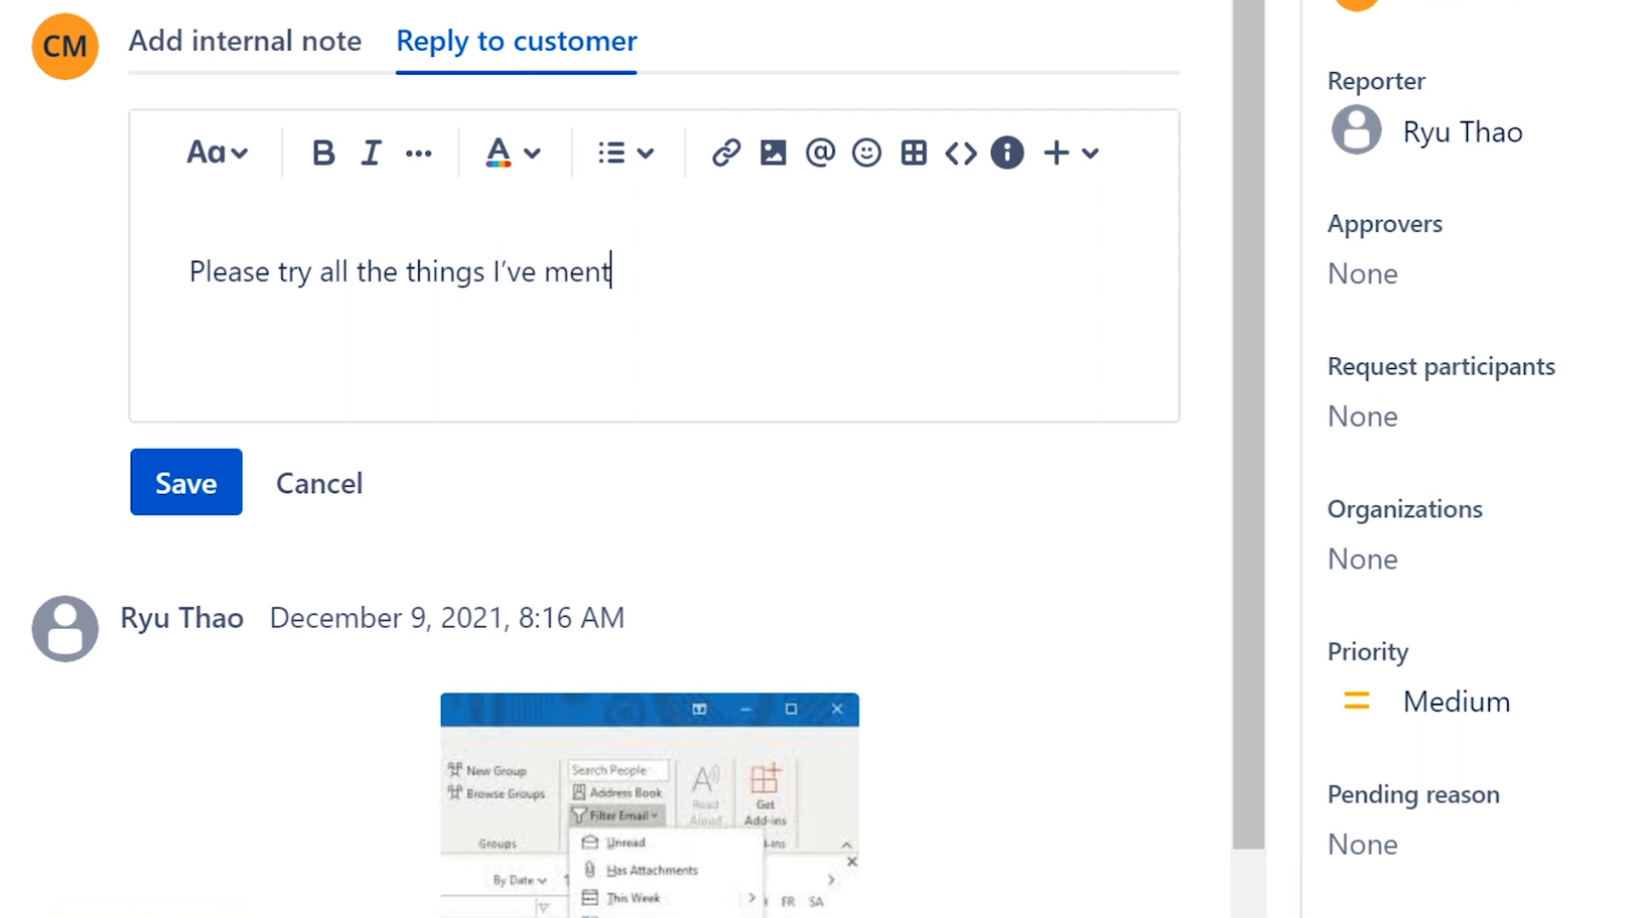
{"action": "type", "text": "ex"}
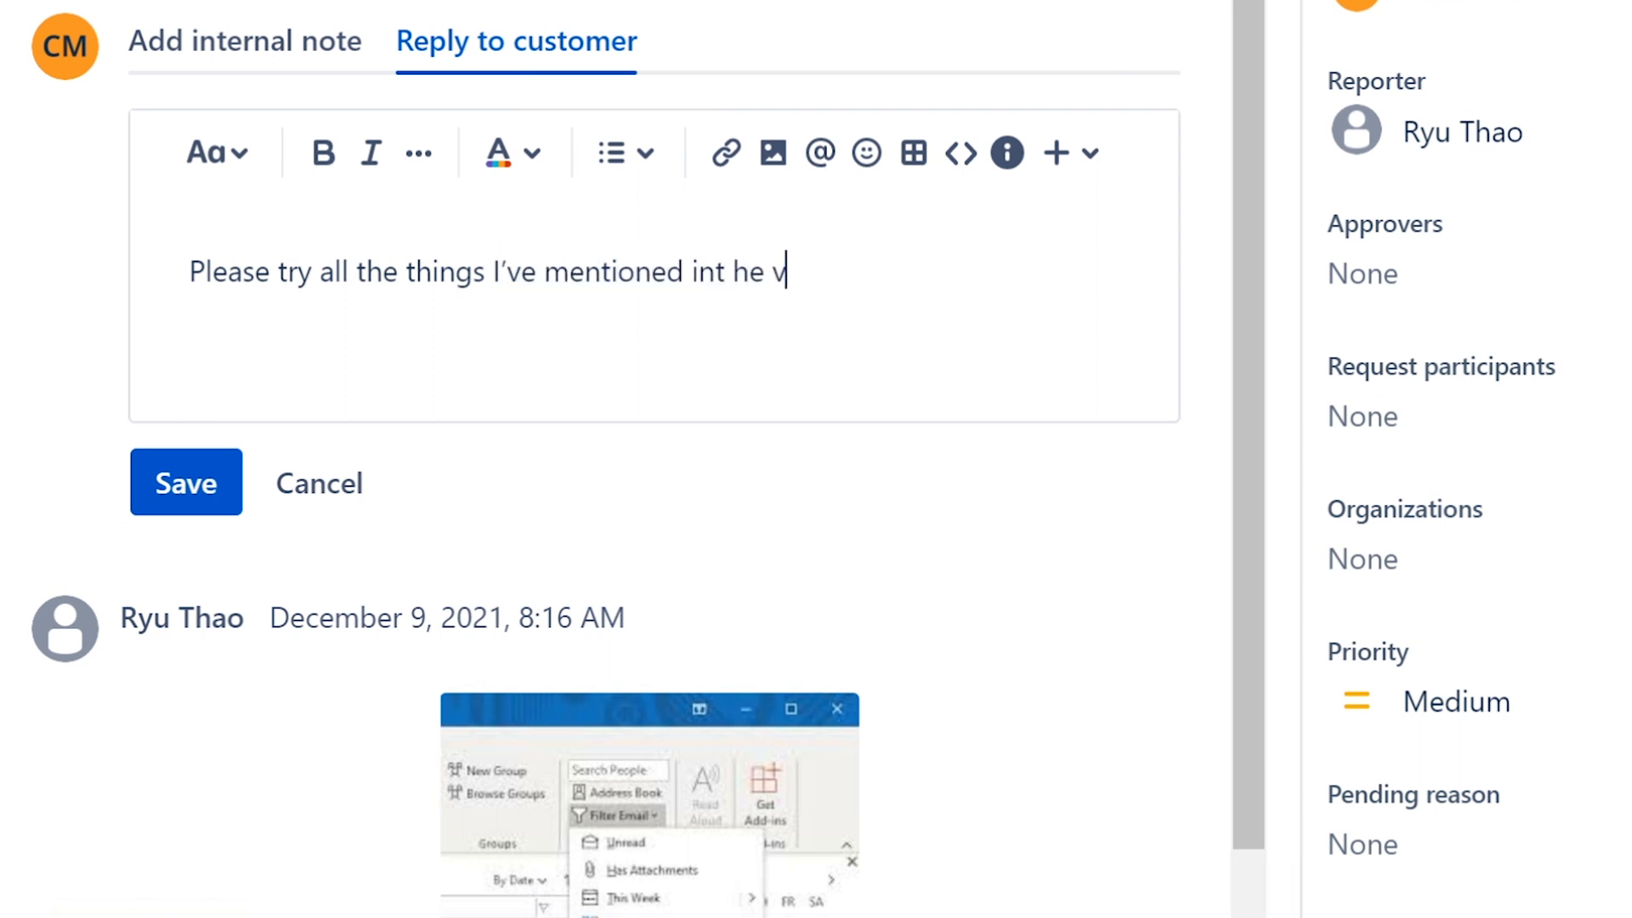
{"action": "key", "text": "BackSpace"}
{"action": "key", "text": "BackSpace"}
{"action": "key", "text": "BackSpace"}
{"action": "key", "text": "BackSpace"}
{"action": "key", "text": "BackSpace"}
{"action": "type", "text": "the video. It"}
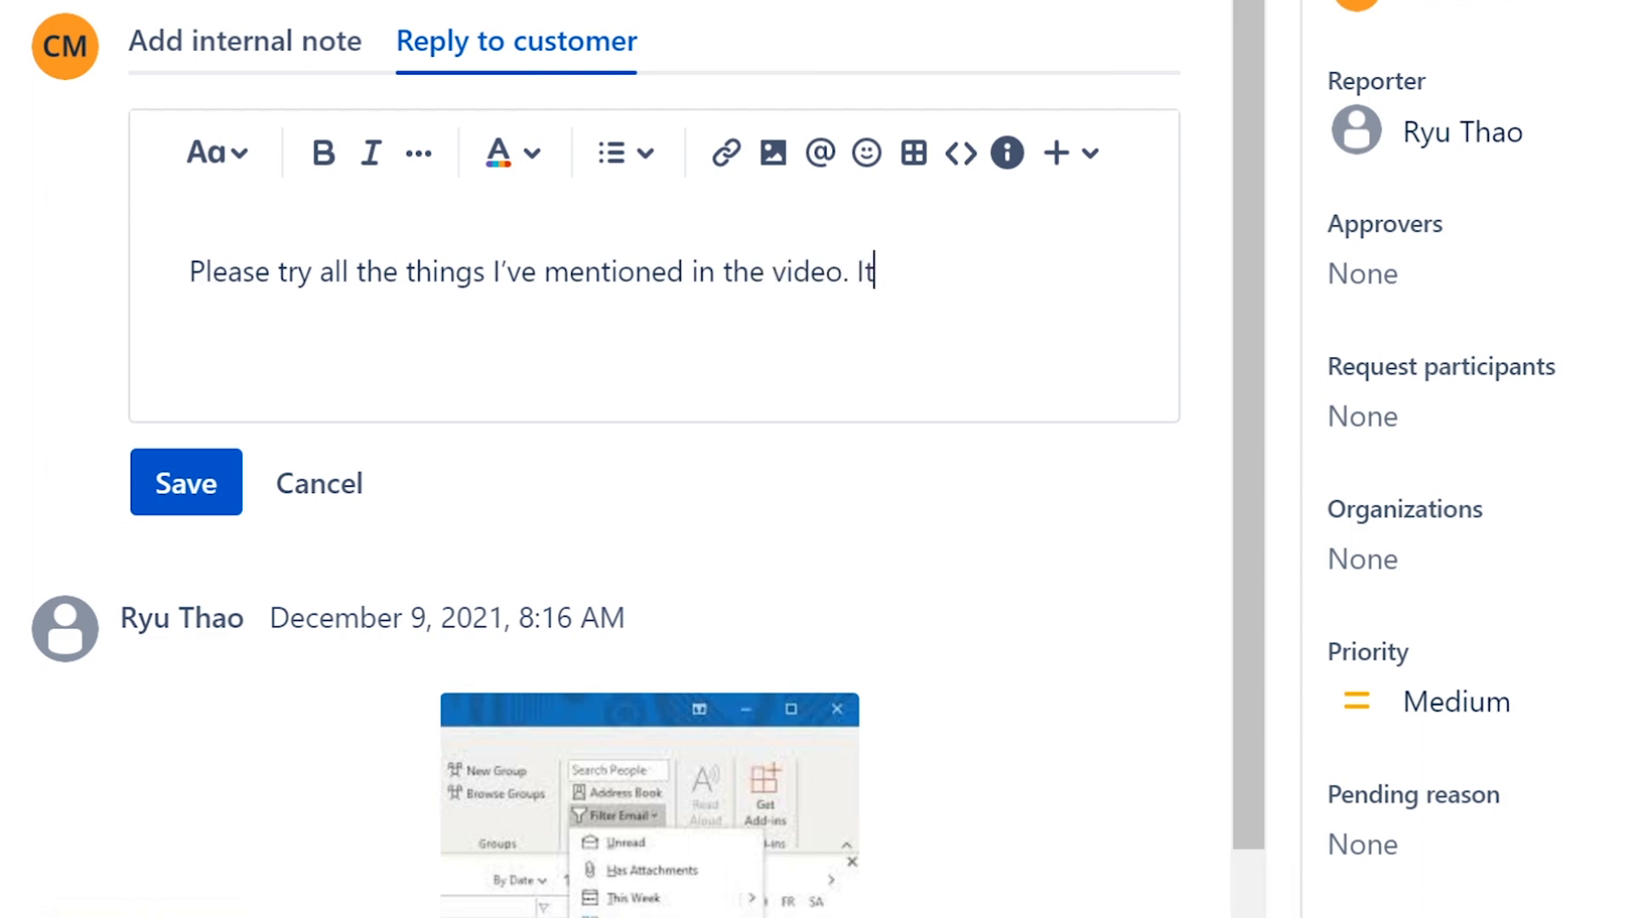
- Continue the reply with "will be release tomorrow. If you have updated information about your issue please update the ticket. Thanks." and the sender's name
{"action": "type", "text": " will be release tomo"}
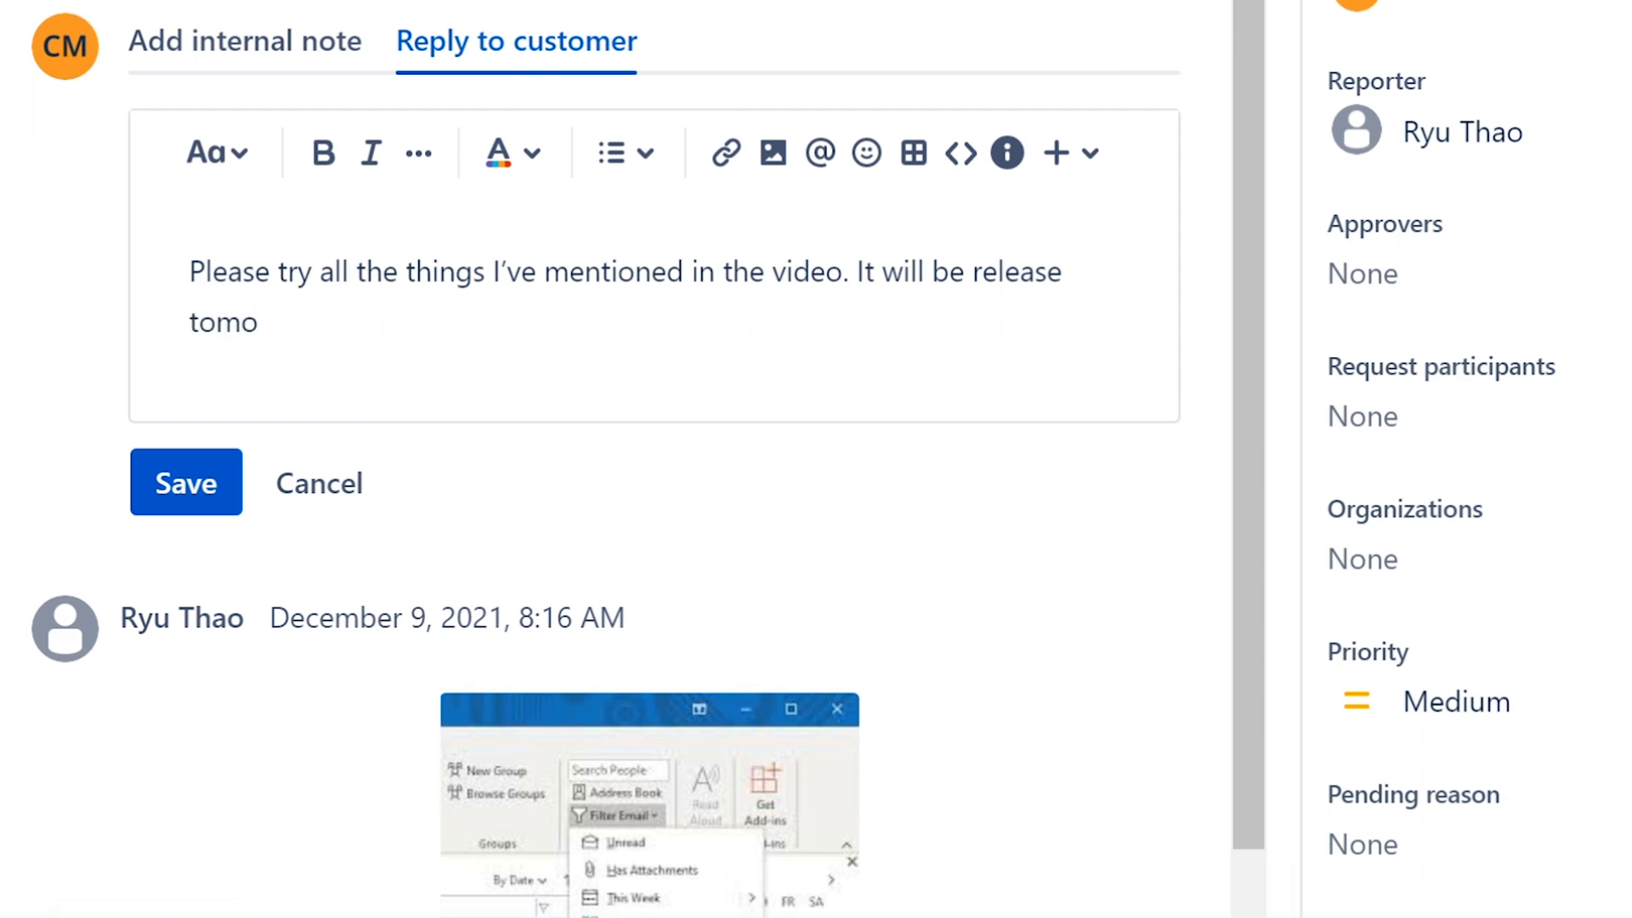
{"action": "type", "text": "rrow. If you have "}
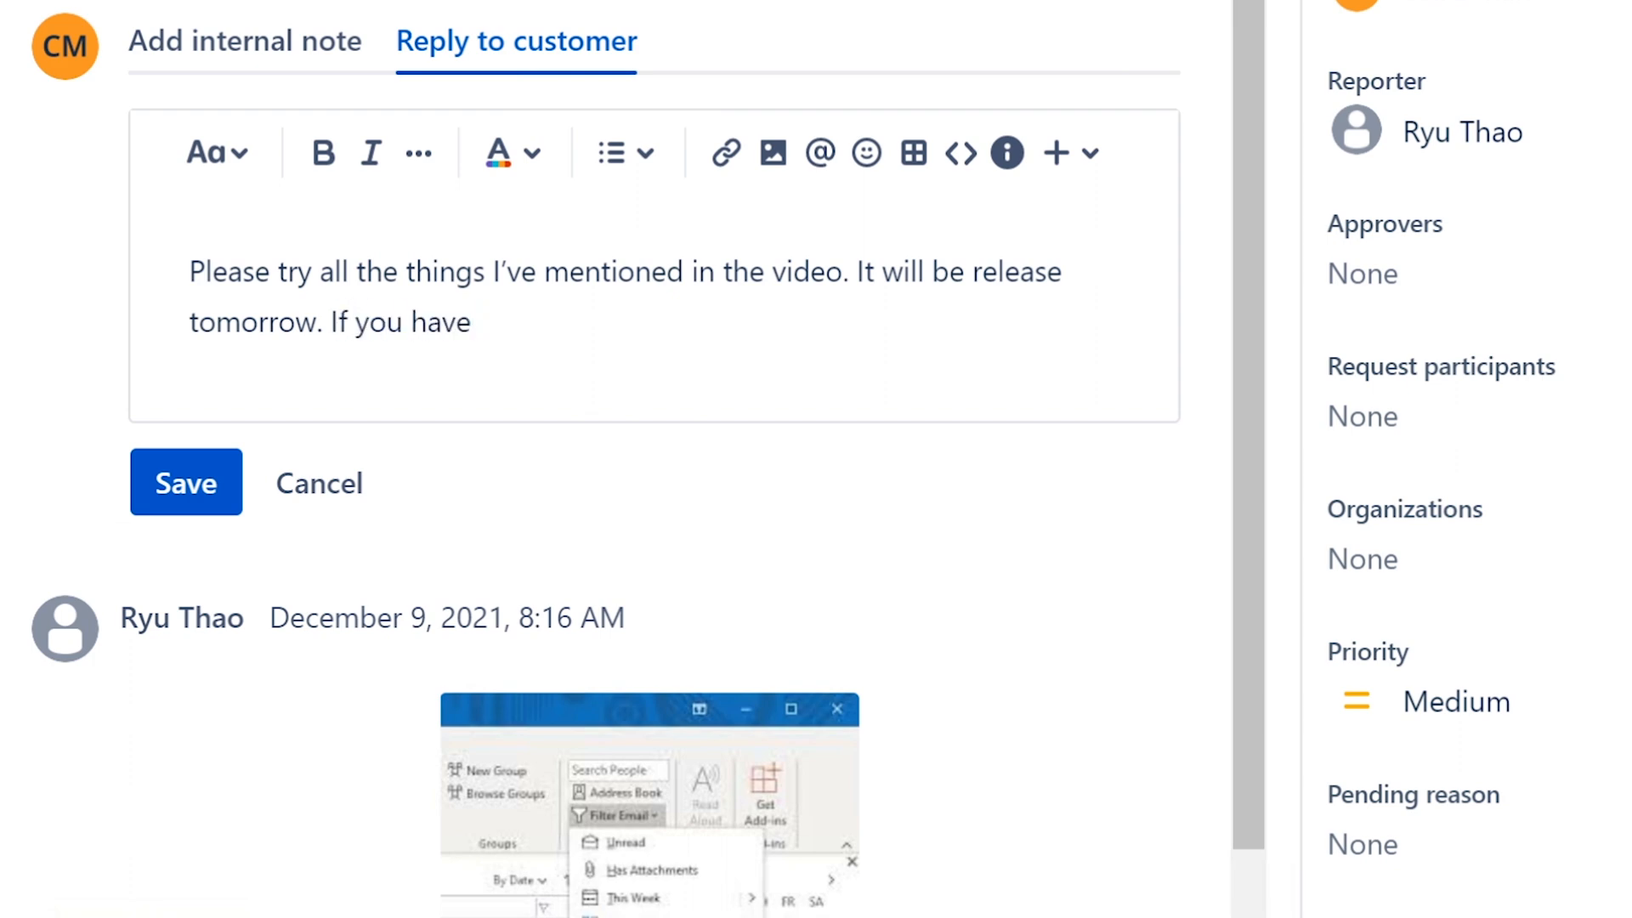
{"action": "type", "text": "updated"}
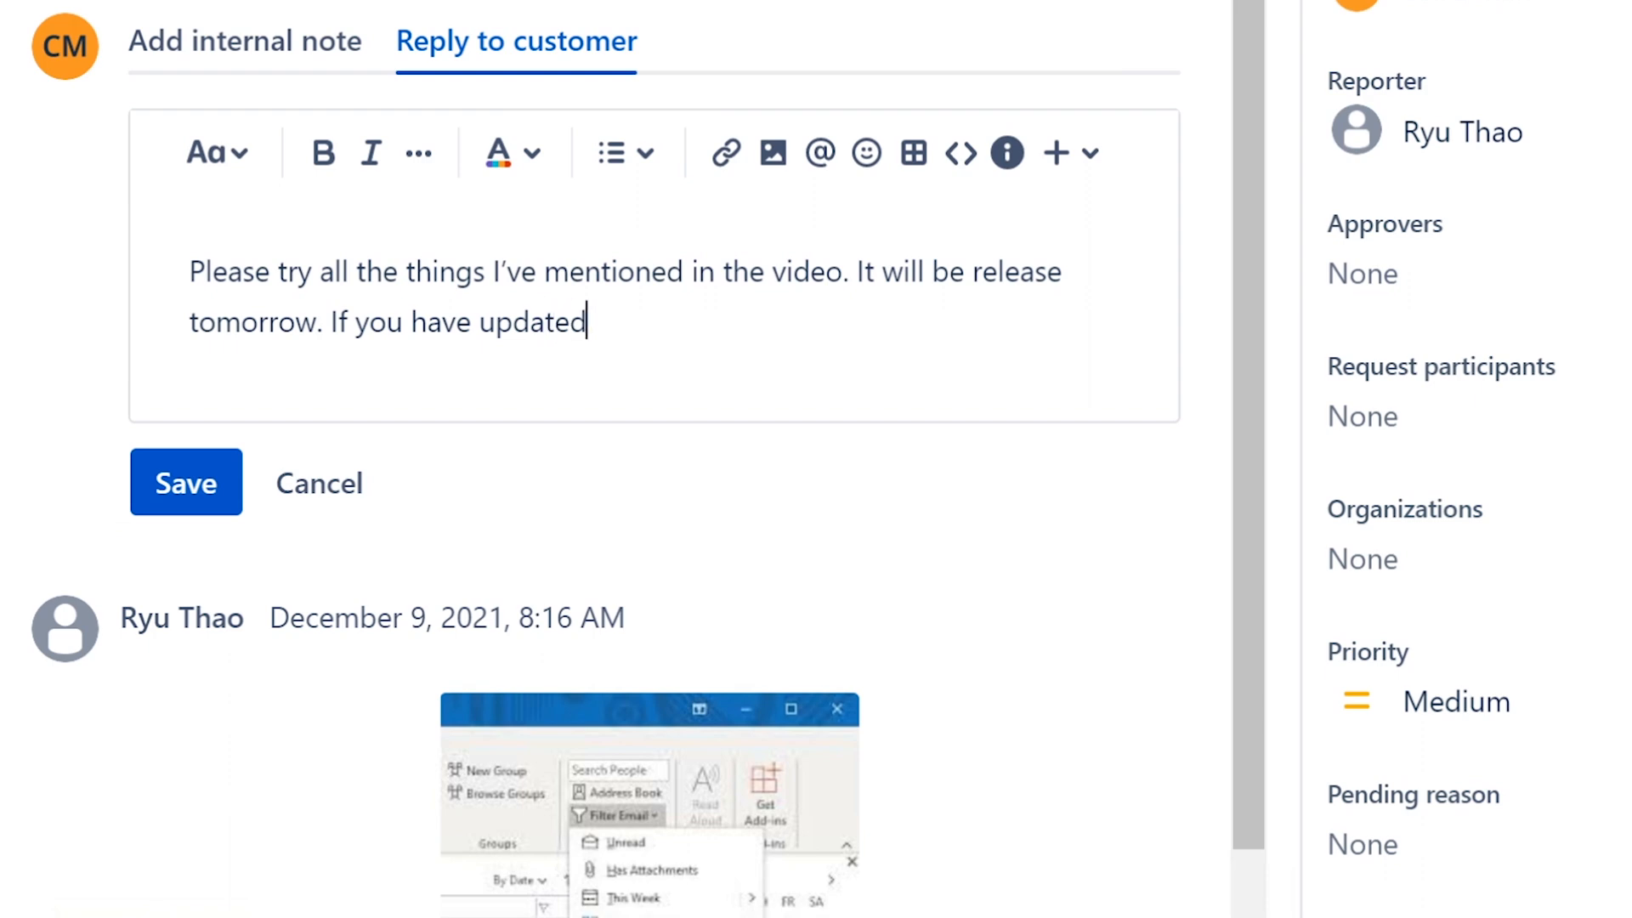
{"action": "type", "text": " information about"}
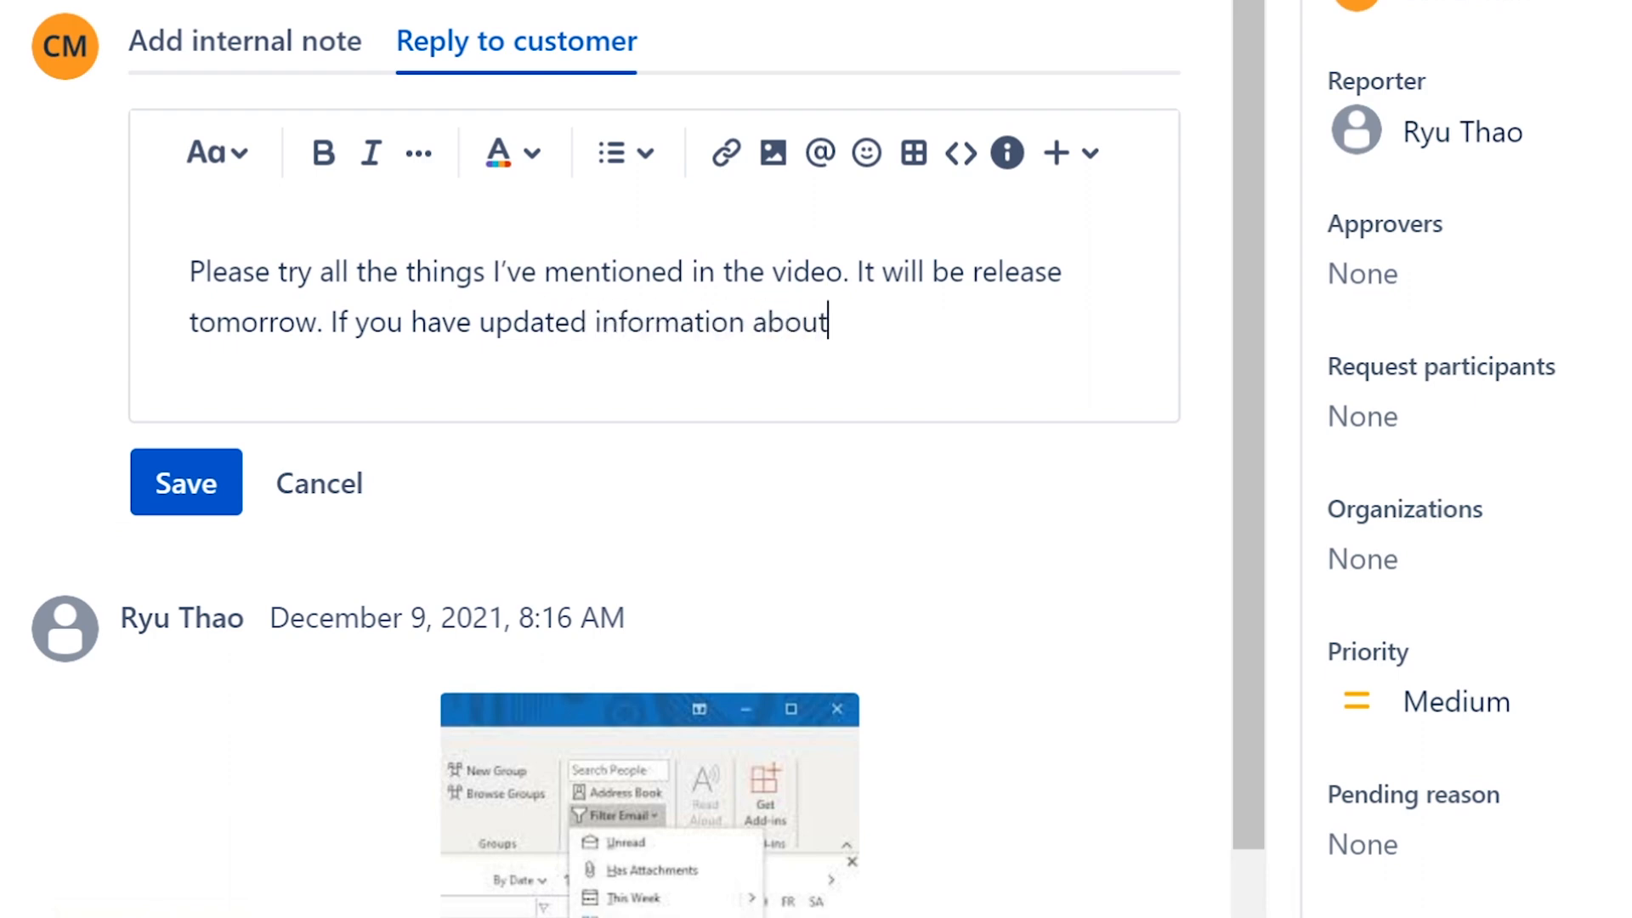
{"action": "type", "text": " your issue"}
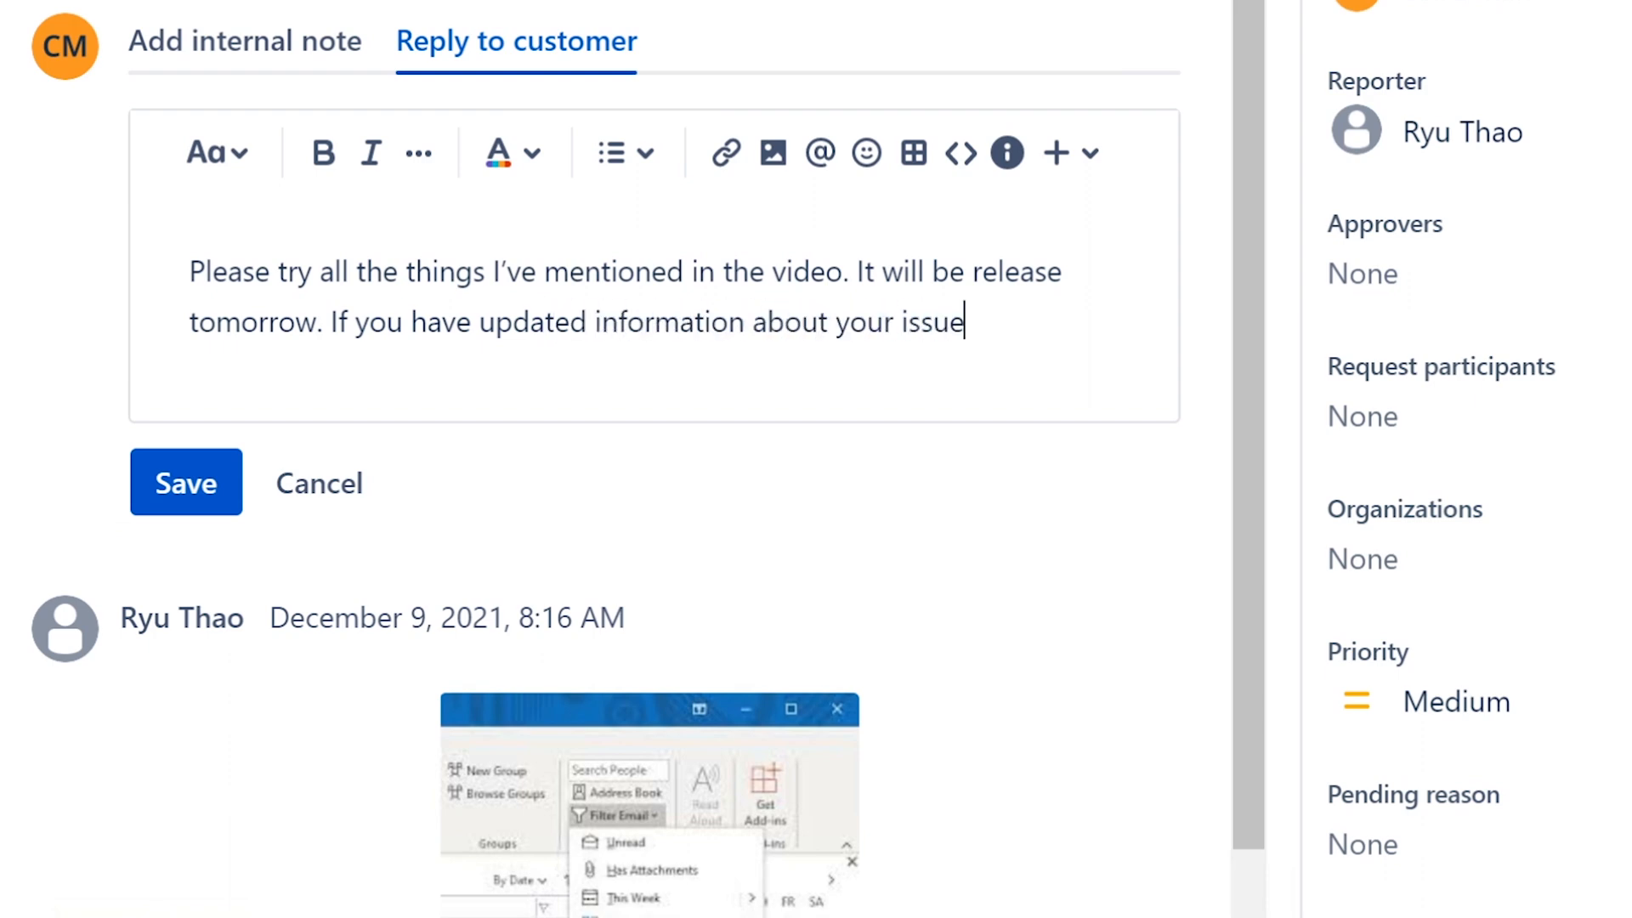
{"action": "type", "text": " please "}
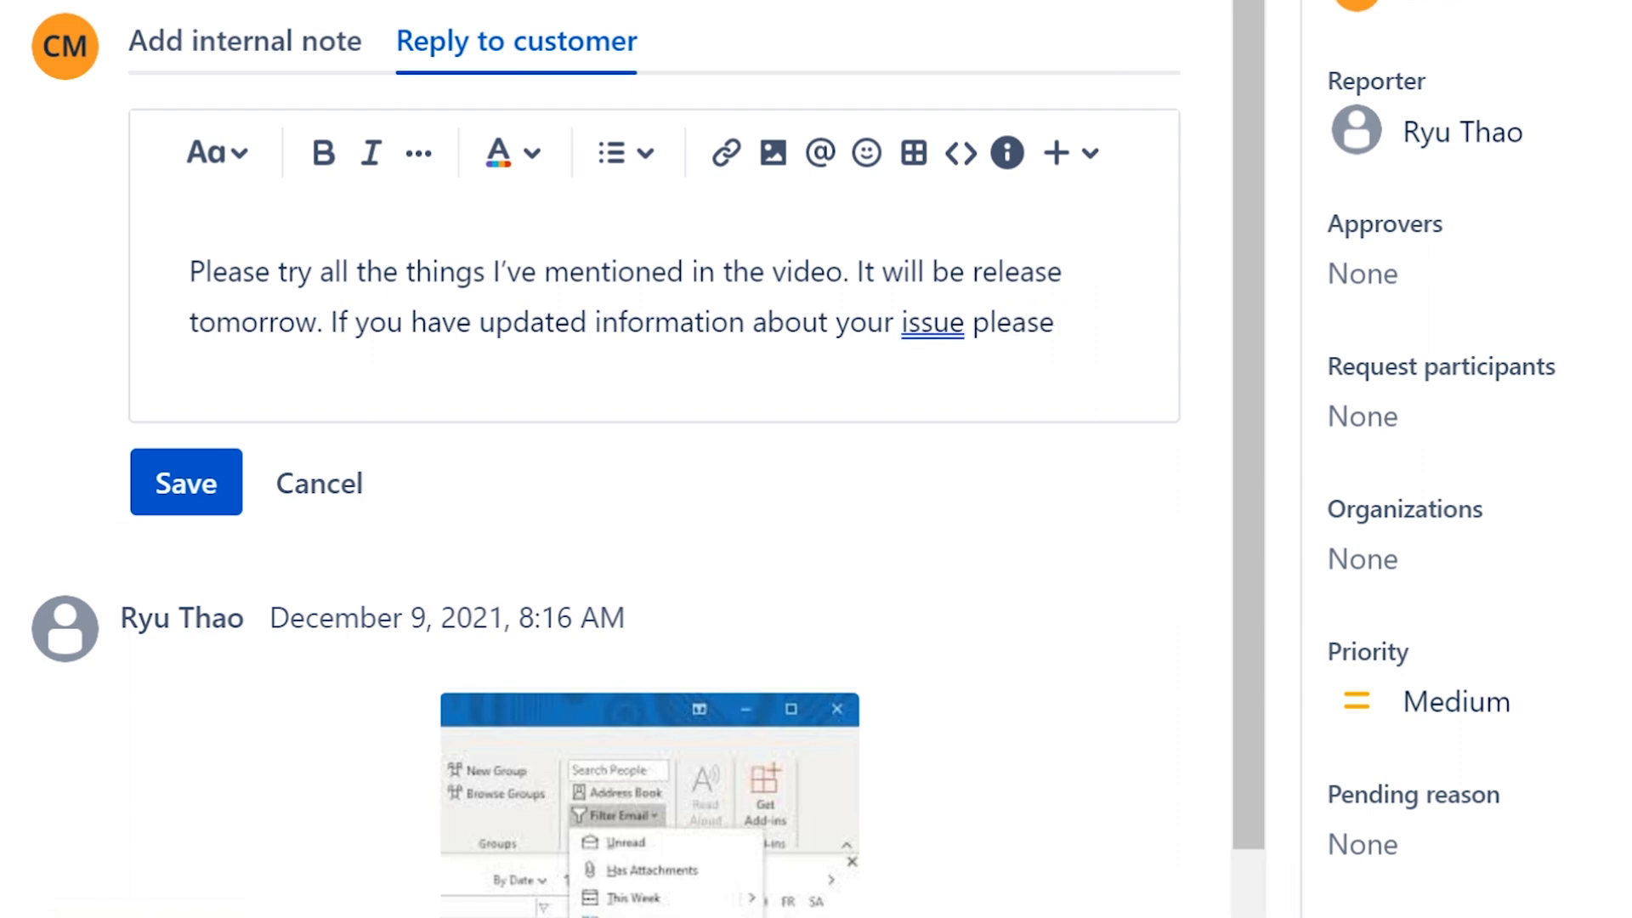
{"action": "type", "text": "update "}
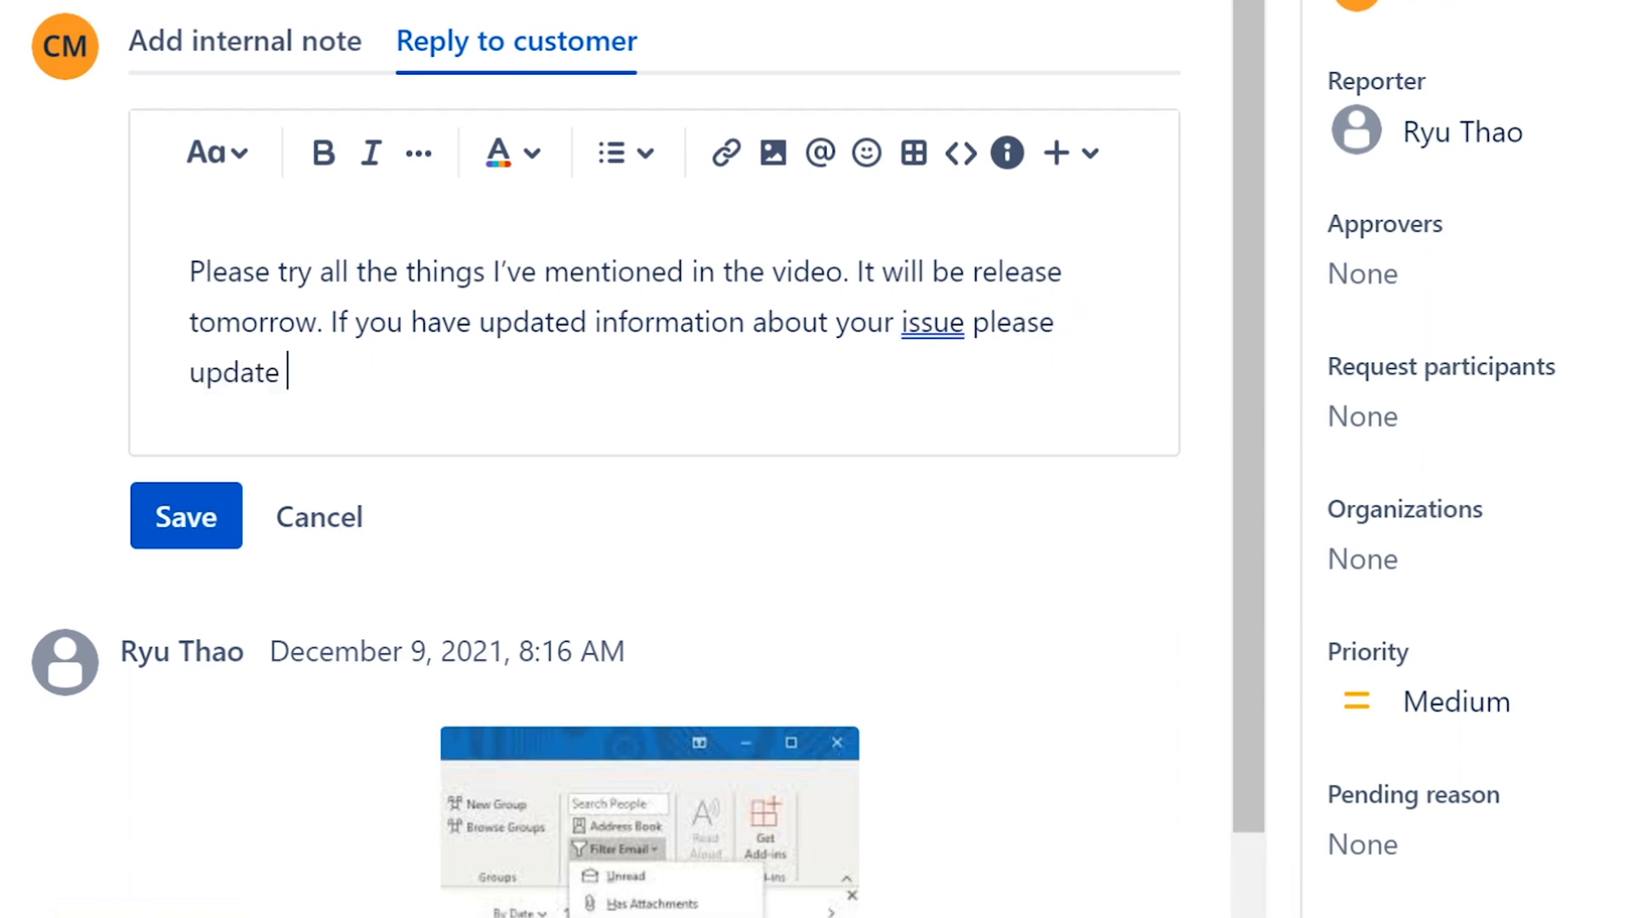
{"action": "type", "text": "the ticket. "}
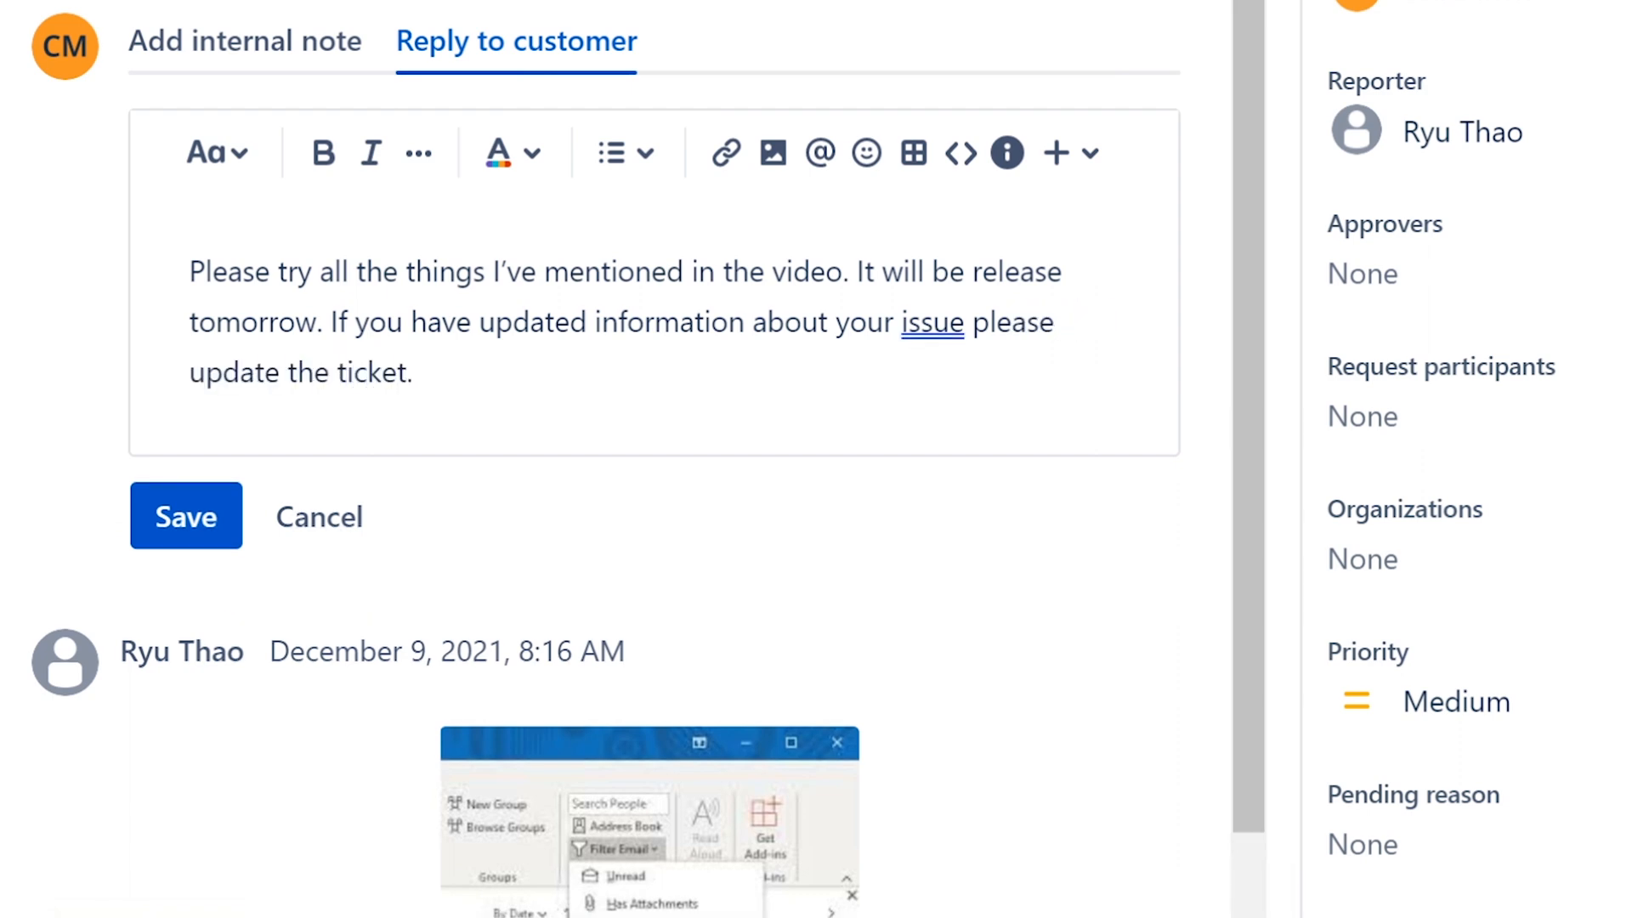
{"action": "type", "text": "Thanks. Erv"}
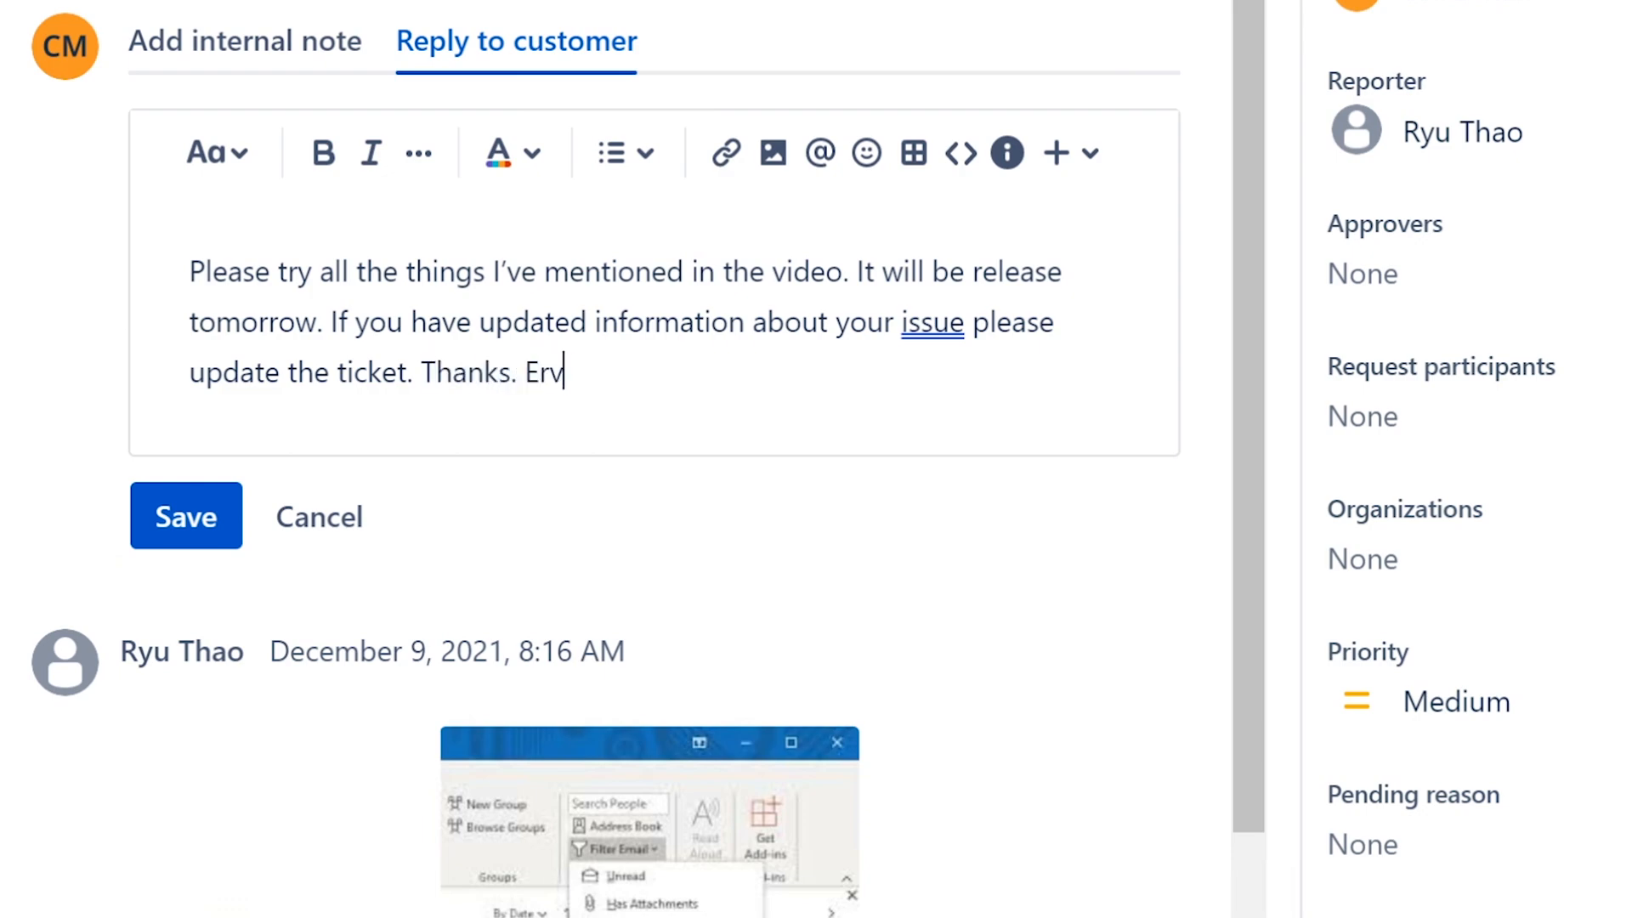